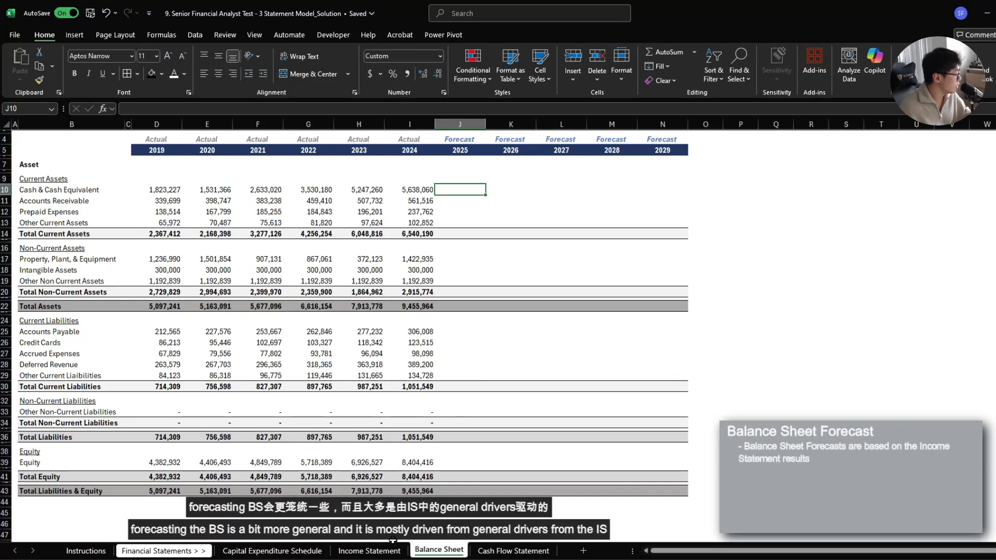
Review the Income Statement figures and the three balance sheet assumptions on the Instructions sheet
left_click(368, 551)
left_click_drag(66, 176, 693, 422)
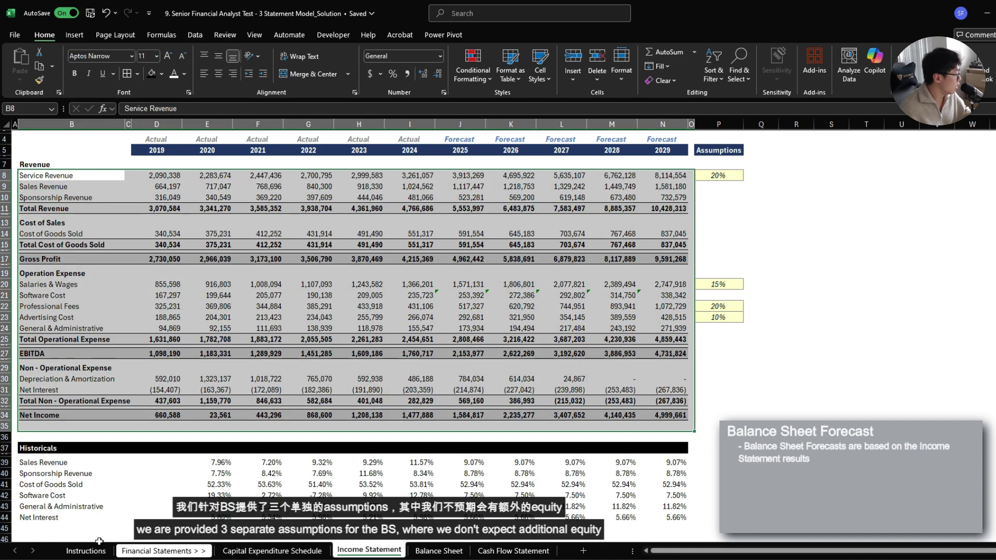
left_click(86, 550)
left_click_drag(50, 432, 57, 483)
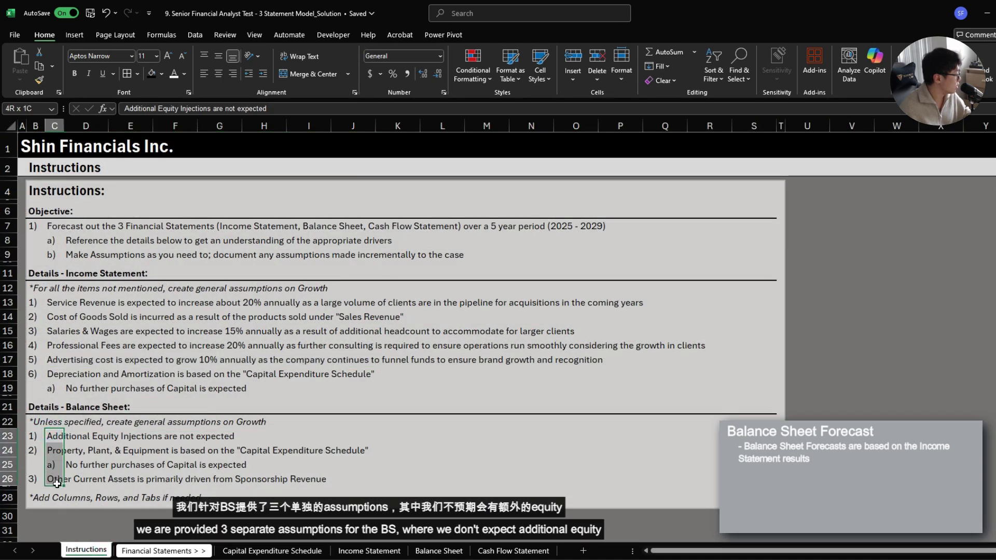
left_click_drag(53, 437, 240, 439)
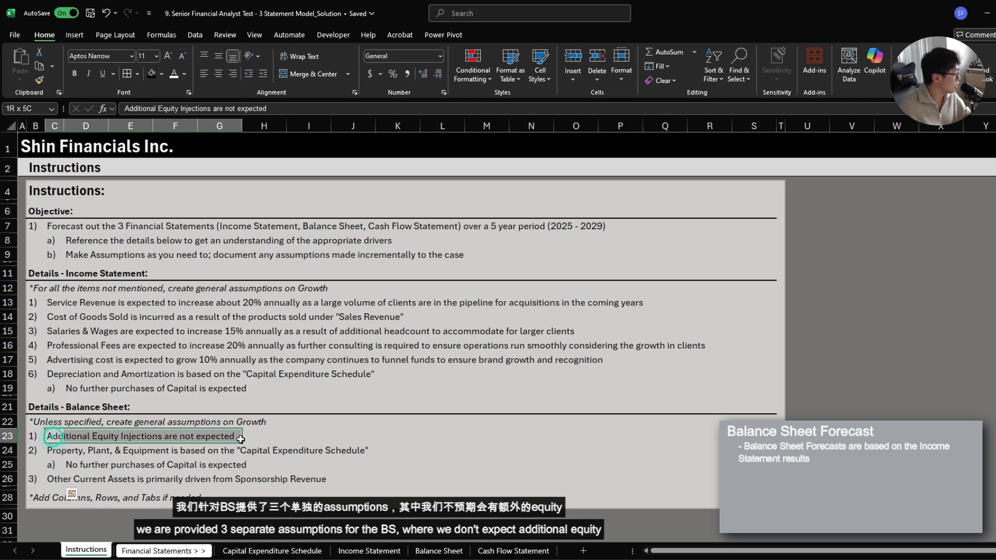
left_click_drag(57, 453, 370, 451)
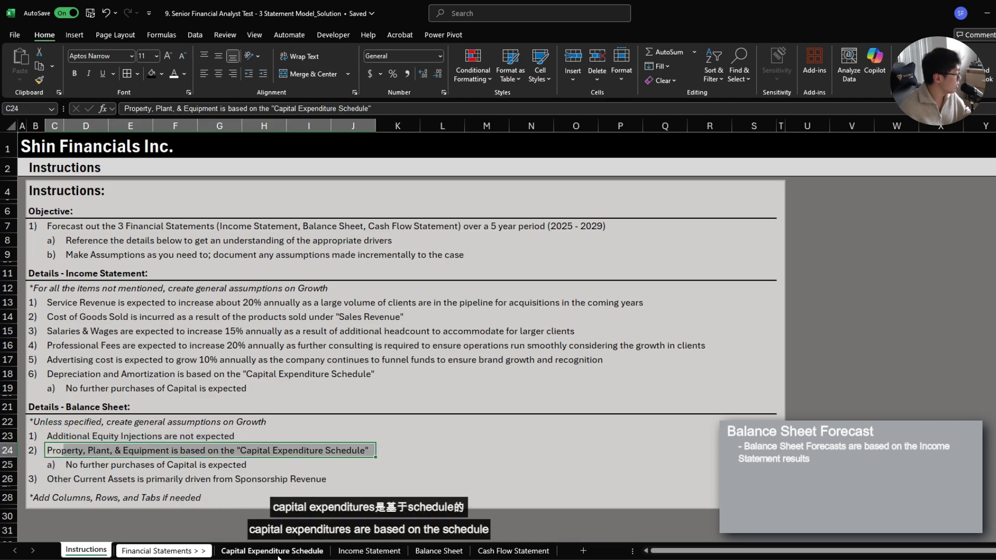
left_click_drag(57, 480, 308, 482)
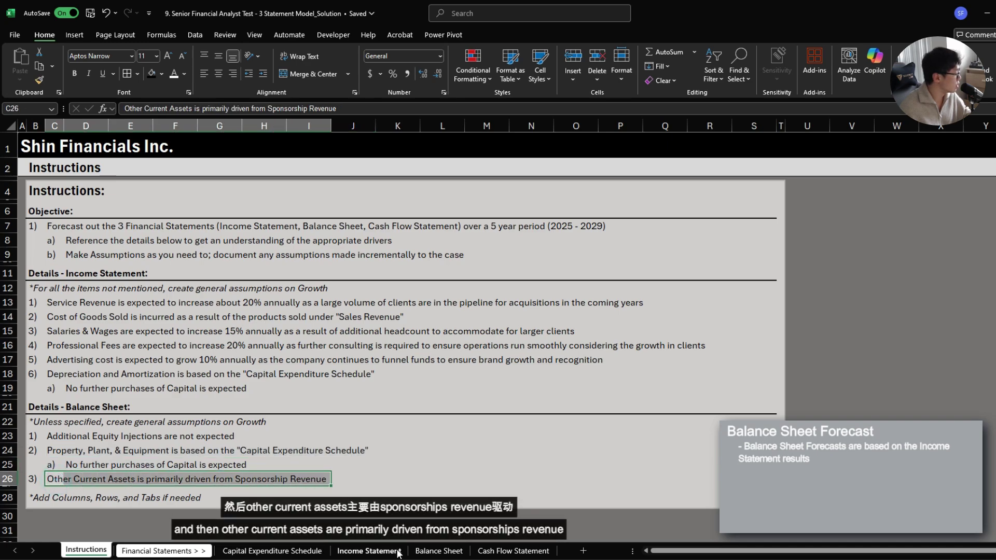
On the Balance Sheet, fill B45:N45 black as a section header band below Total Liabilities & Equity
left_click(439, 551)
left_click_drag(29, 218, 422, 222)
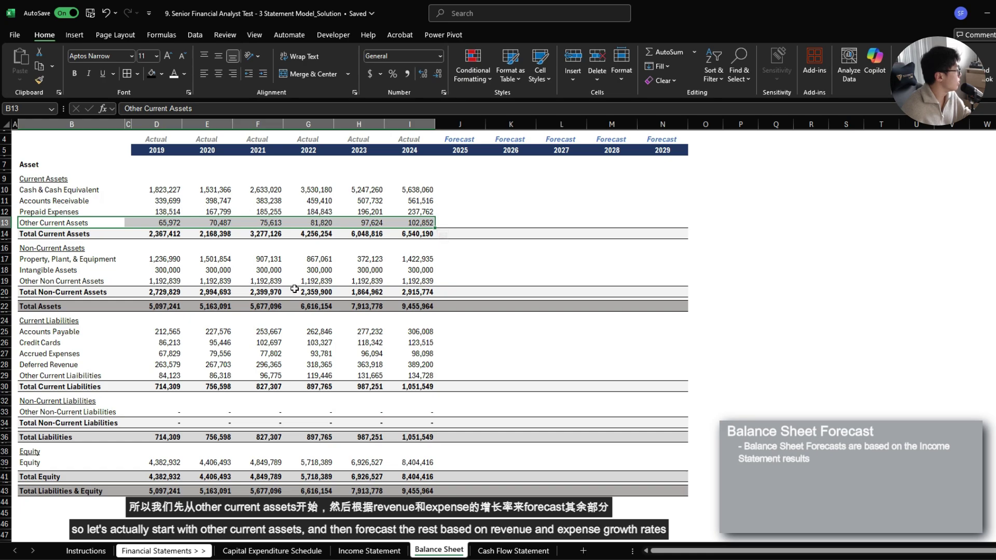
scroll(47, 430, "down", 2)
left_click(37, 450)
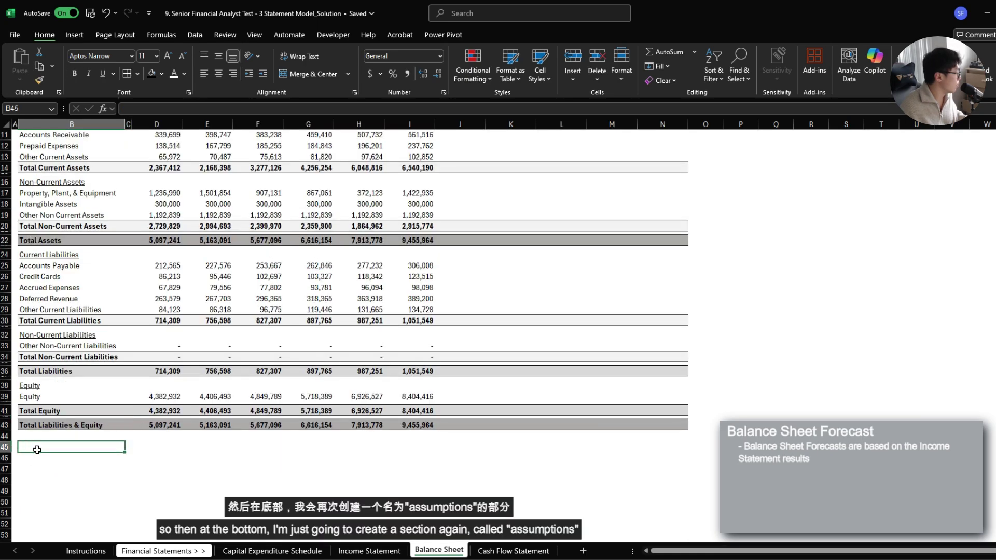
key("shift+Right")
key("shift+Right")
key("shift+Right")
key("shift+Right")
key("shift+Right")
key("shift+Right")
key("shift+Right")
key("shift+Right")
key("shift+Right")
key("shift+Right")
key("shift+Right")
key("shift+Right")
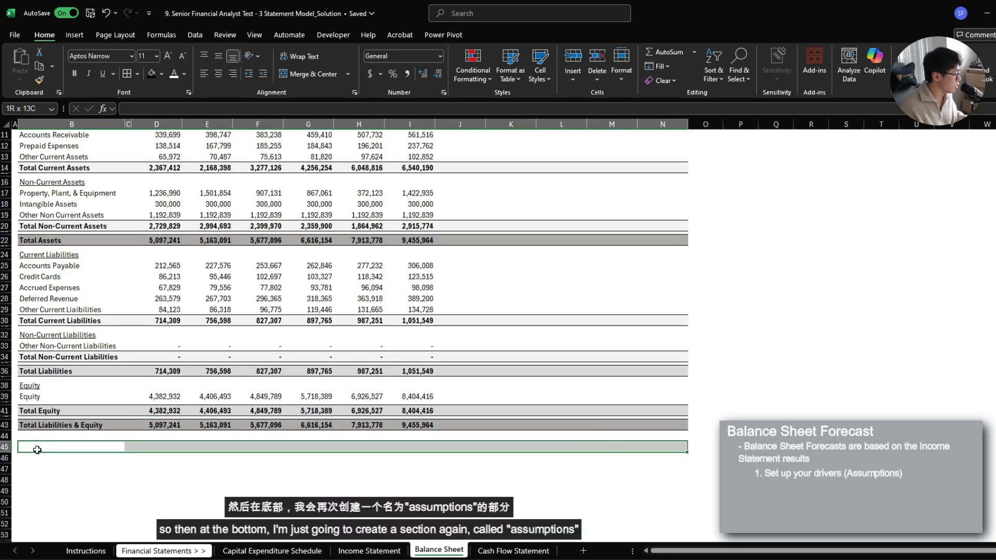
key("alt+h")
key("h")
key("Right")
key("Return")
Title the black header row "Assumptions" in B45 and format it in bold white text
type("As")
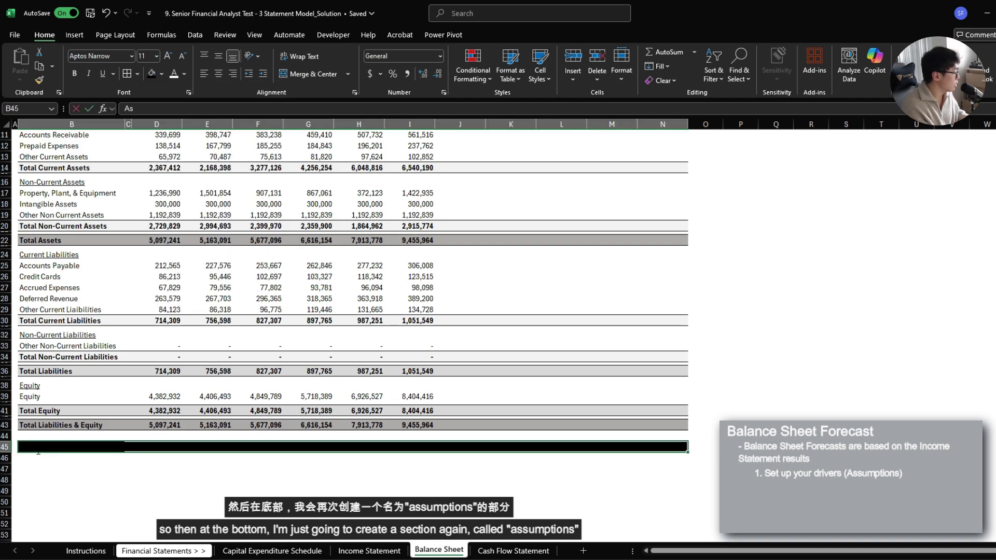
type("sumptions")
key("Return")
key("h")
key("f")
key("c")
key("Down")
key("Return")
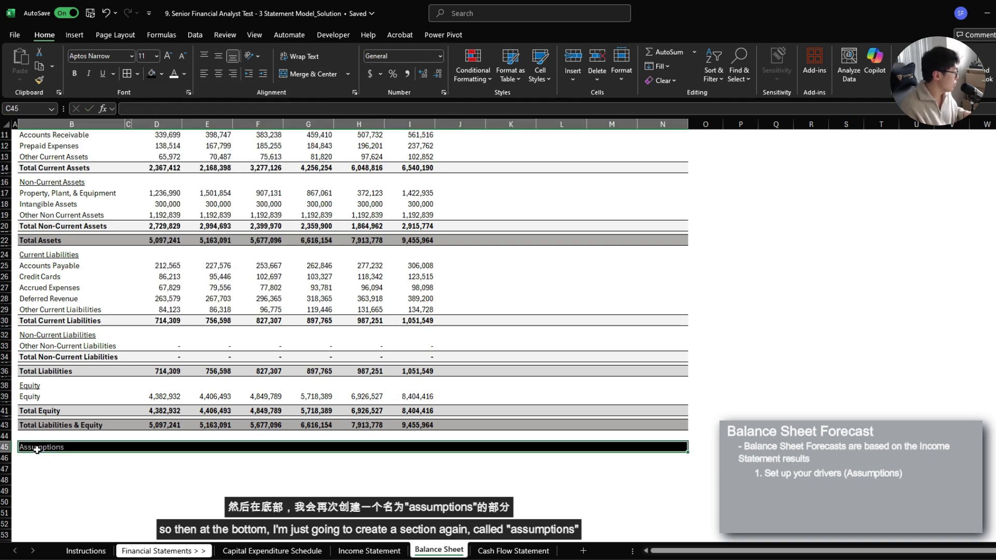
key("ctrl+b")
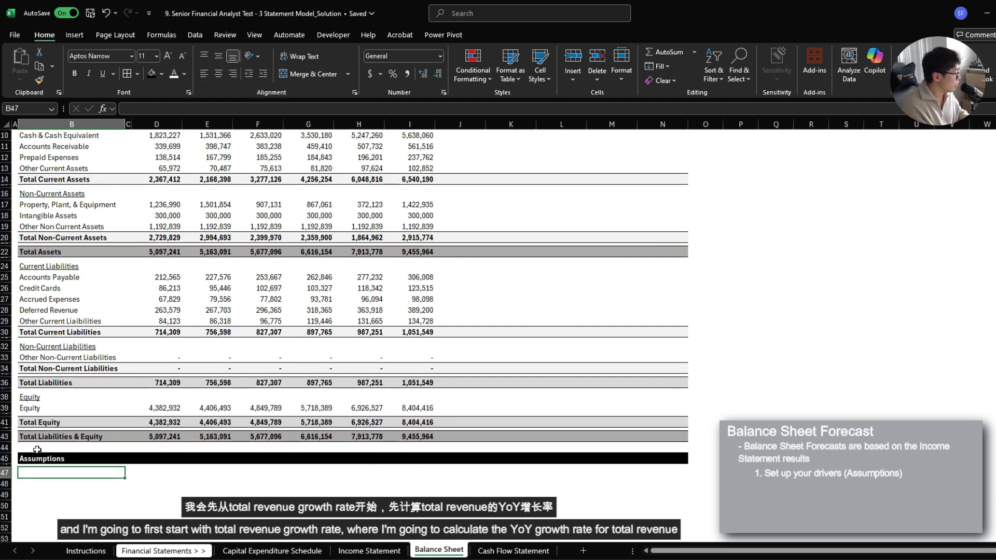
Label B47 "Total Revenue Growth Rate" and calculate the 2020 rate in E47 as ='Income Statement'!E11/'Income Statement'!D11-1
type("Total Rev")
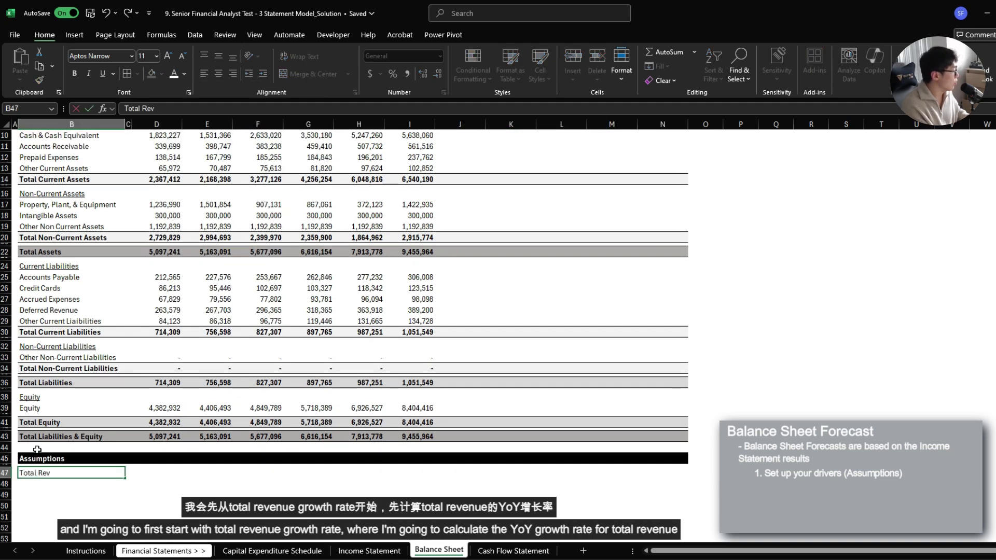
type("enue Gro")
type("ate")
key("Right")
key("Right")
key("Right")
type("=")
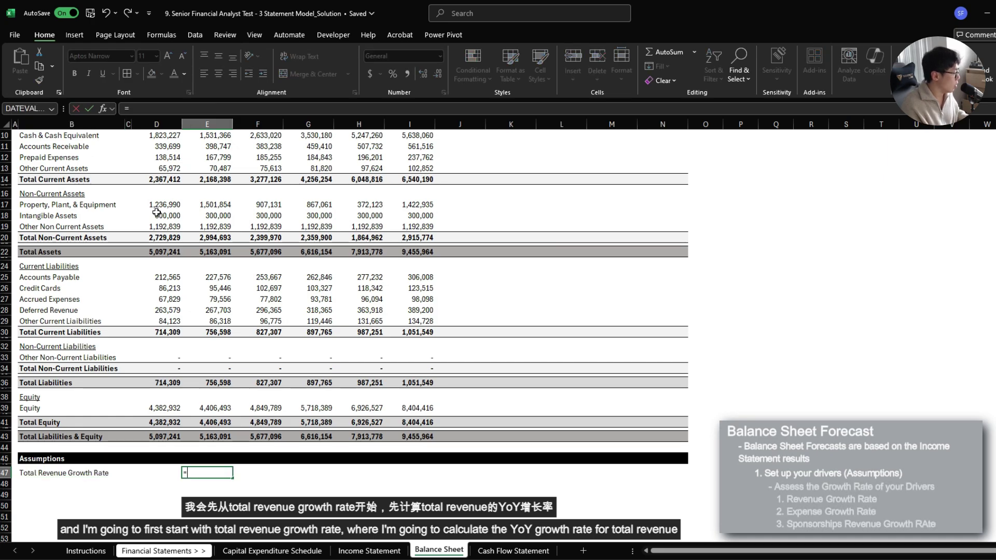
key("ctrl+Page_Up")
left_click(217, 211)
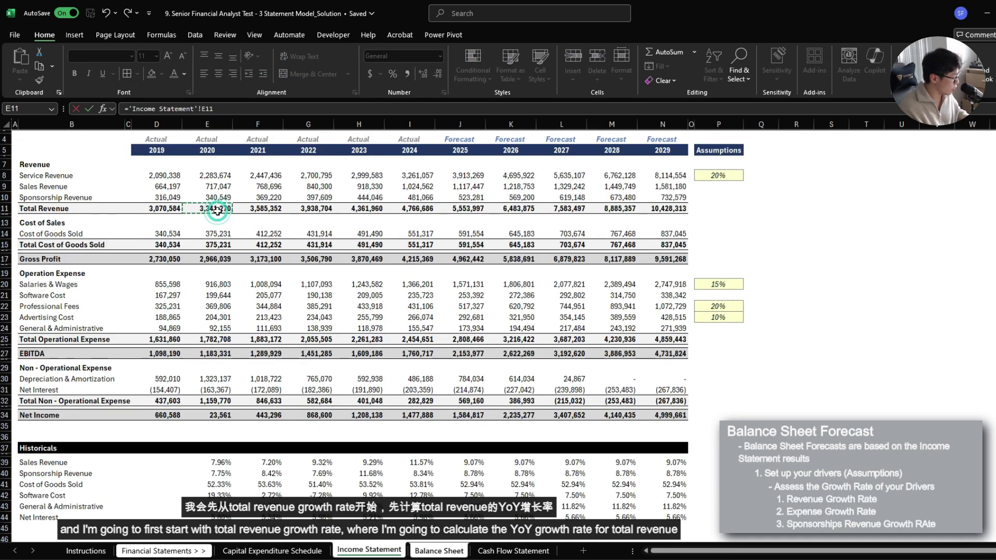
type("/")
left_click(162, 213)
type("-1")
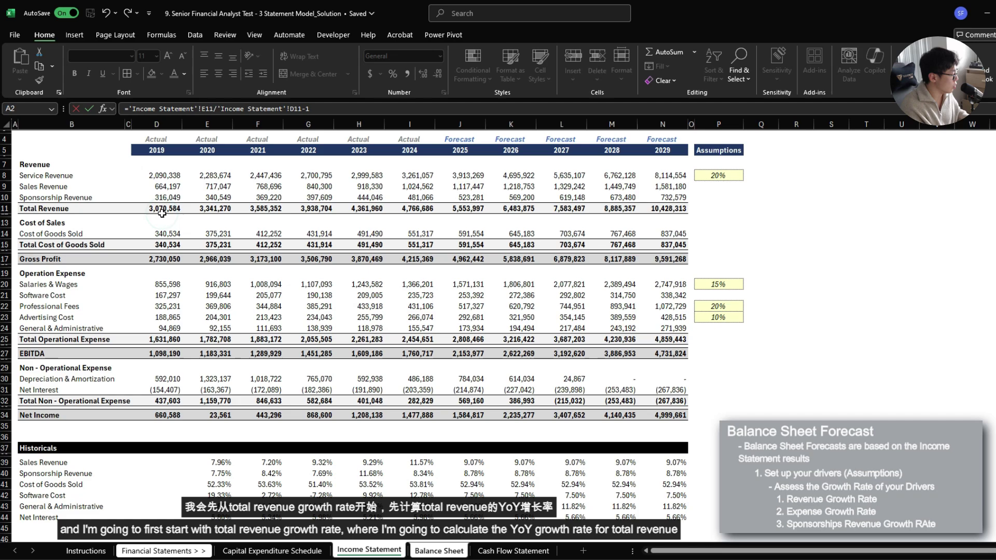
key("Return")
Extend the total revenue growth formula across row 47 through 2029, shown as percentages with one decimal
key("Up")
key("ctrl+c")
key("shift+Right")
key("shift+Right")
key("shift+Right")
key("shift+Right")
key("shift+Right")
key("shift+Right")
key("shift+Right")
key("shift+Right")
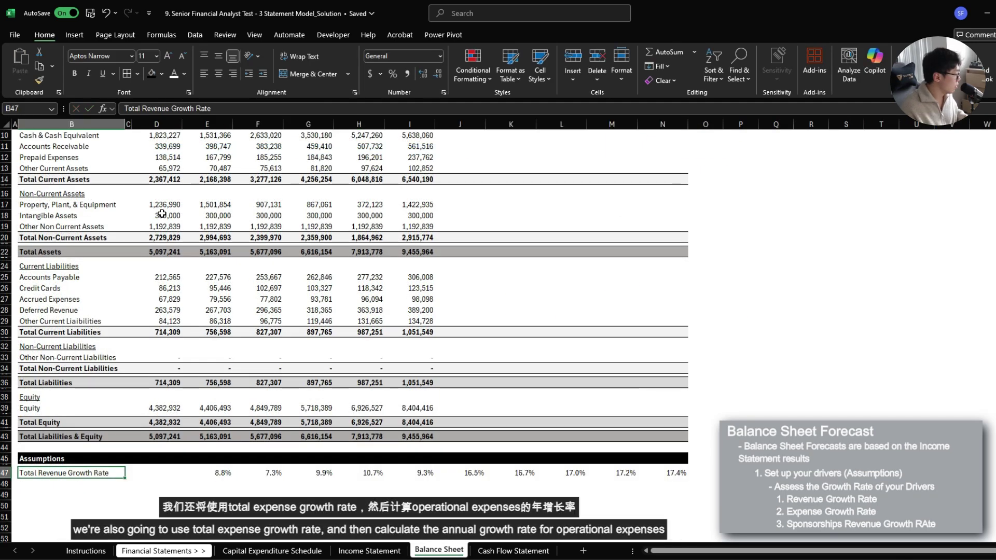
Label B48 "Total Expense Growth Rate" and calculate E48 as 2020 Total Operational Expense divided by 2019's, minus 1
key("ctrl+c")
key("Down")
key("ctrl+v")
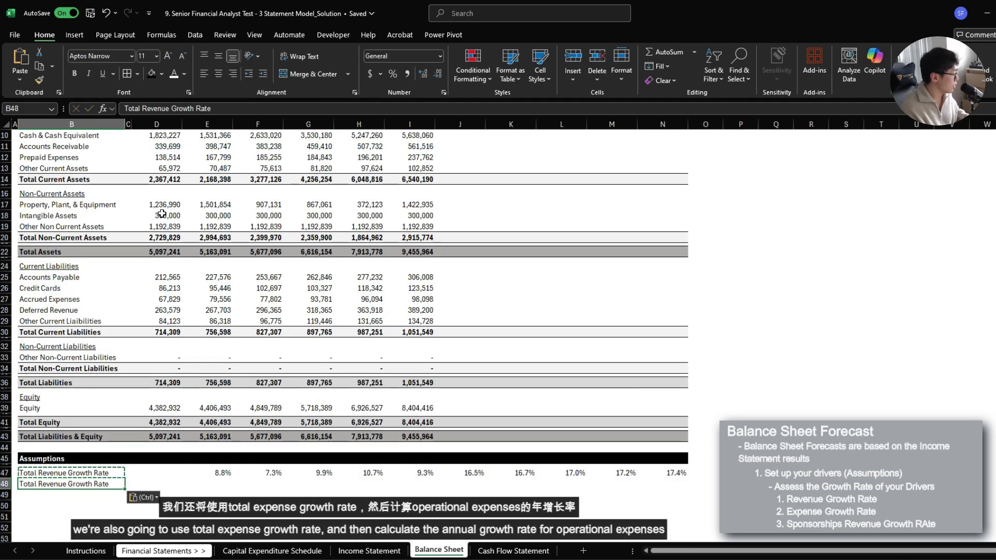
type("Total Expens")
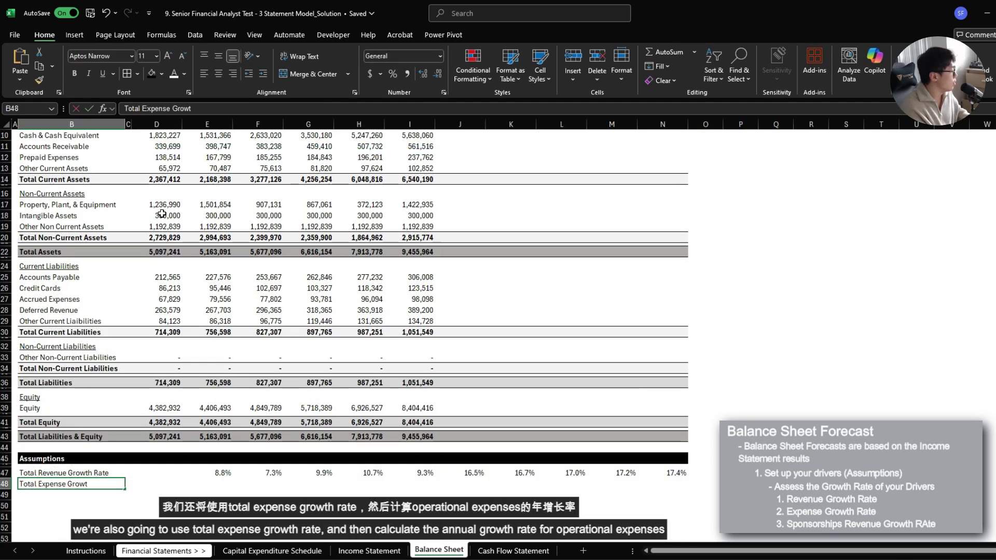
type("e Growth Rate")
key("Right")
key("Right")
key("Right")
type("=")
key("ctrl+Page_Up")
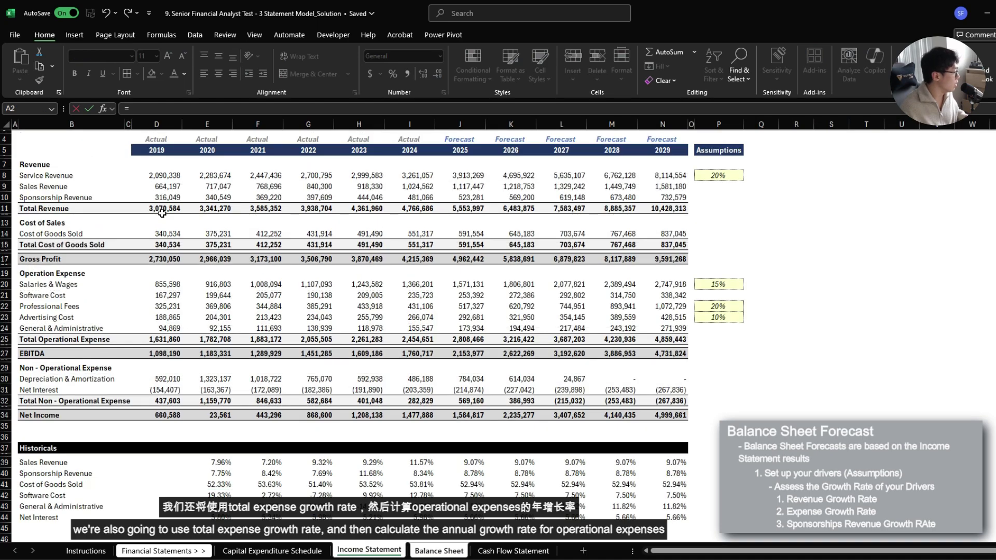
left_click(216, 339)
type("/")
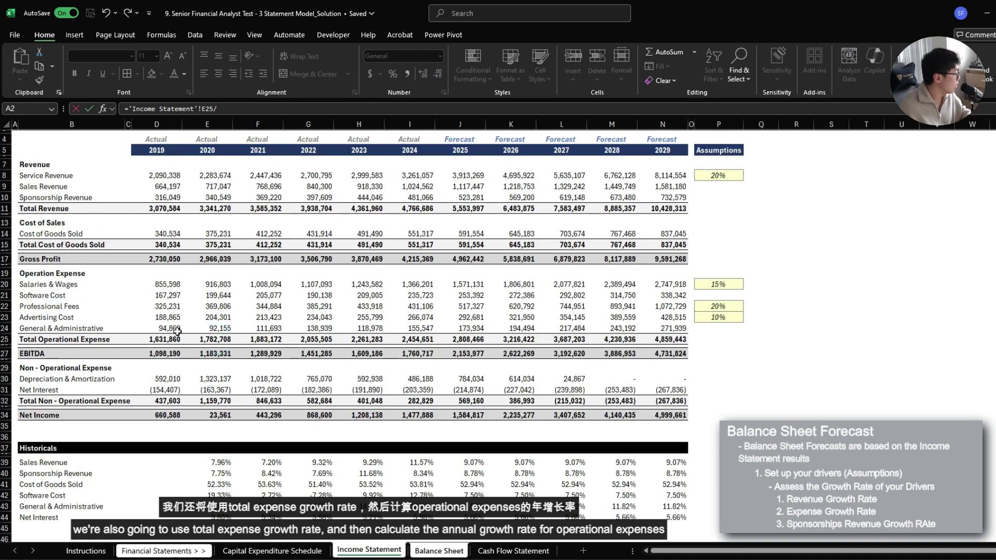
type("-1")
key("Return")
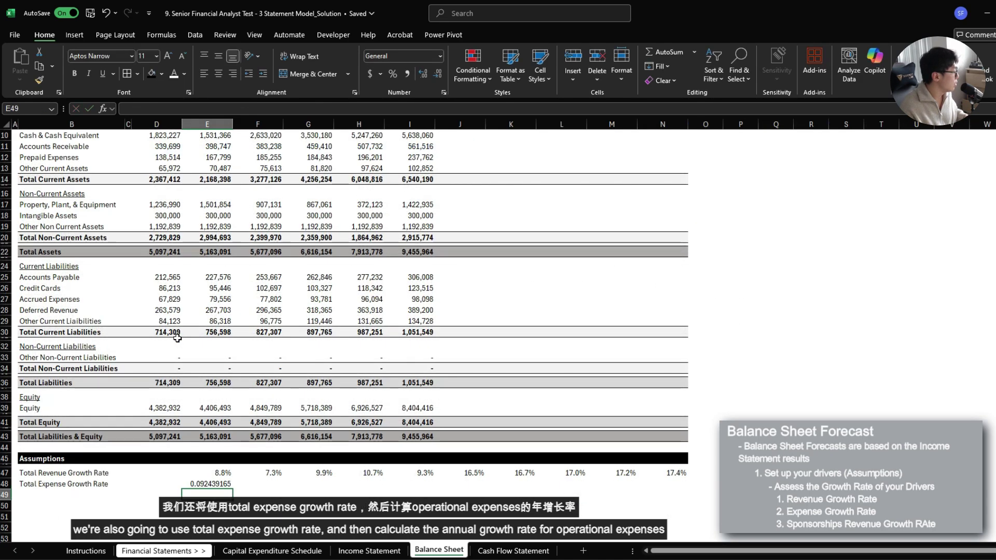
Extend the total expense growth formula across row 48 through 2029, shown as percentages with one decimal
key("Up")
key("Up")
key("Left")
key("Left")
key("Left")
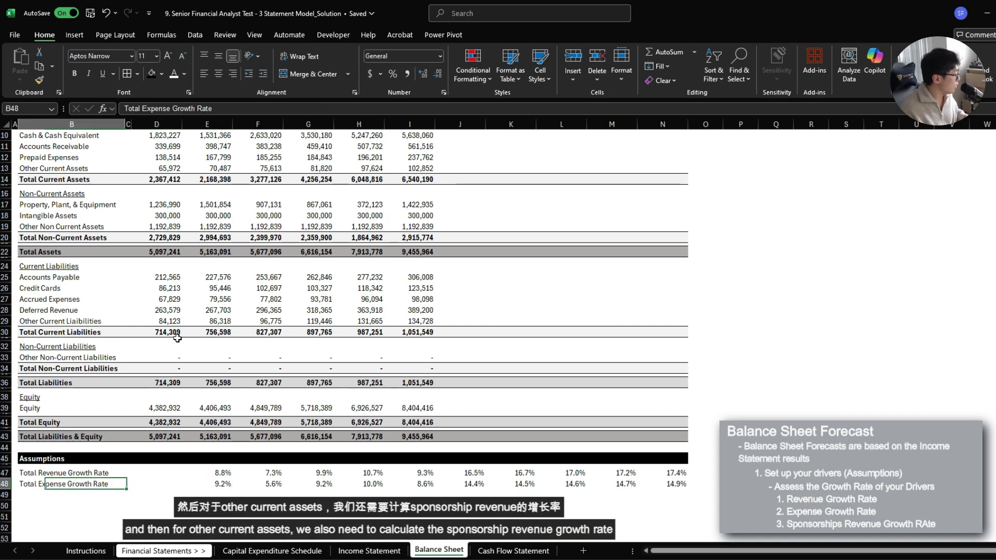
Add the label "Total Sponsorship Revenue Growth Rate" in B49
key("ctrl+c")
key("Down")
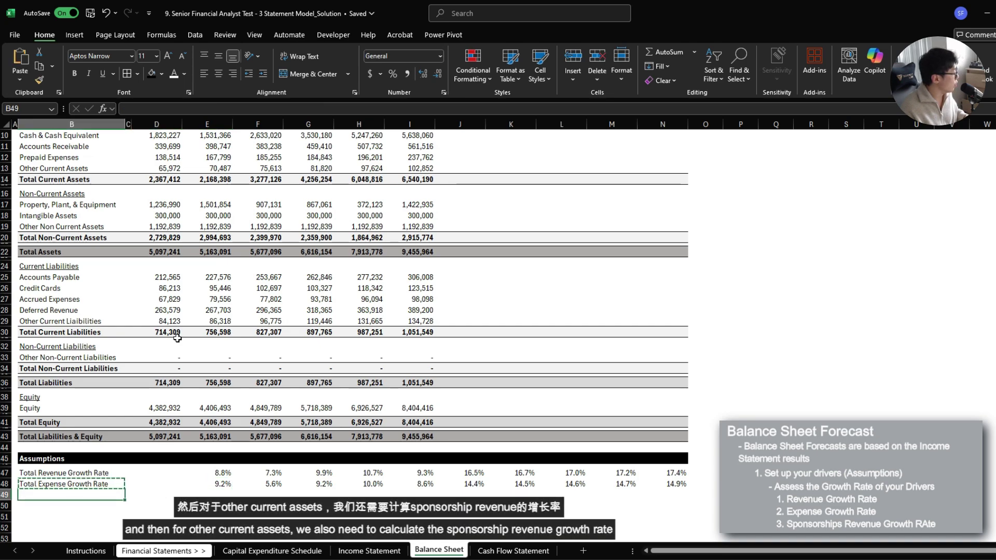
key("ctrl+v")
type("Tot")
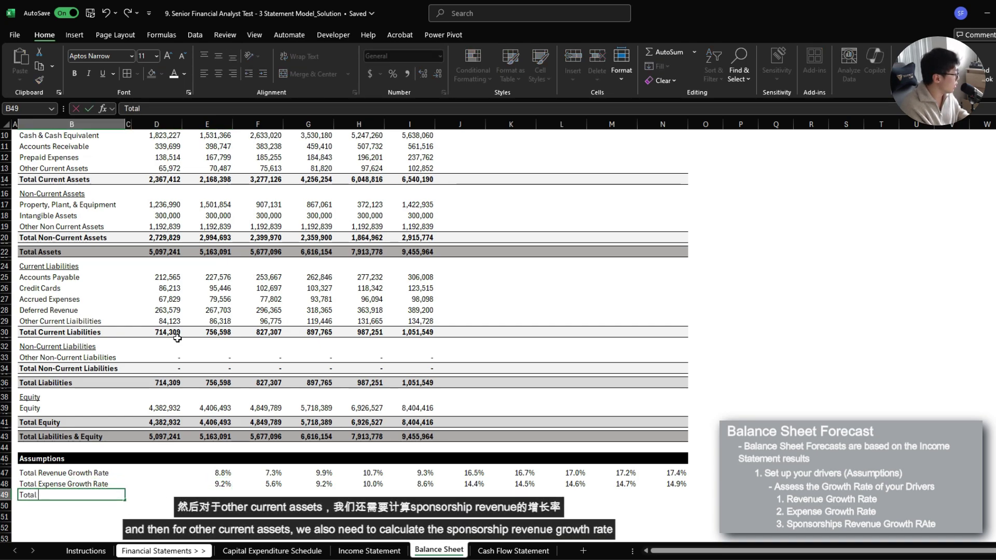
type("al Sponsorship")
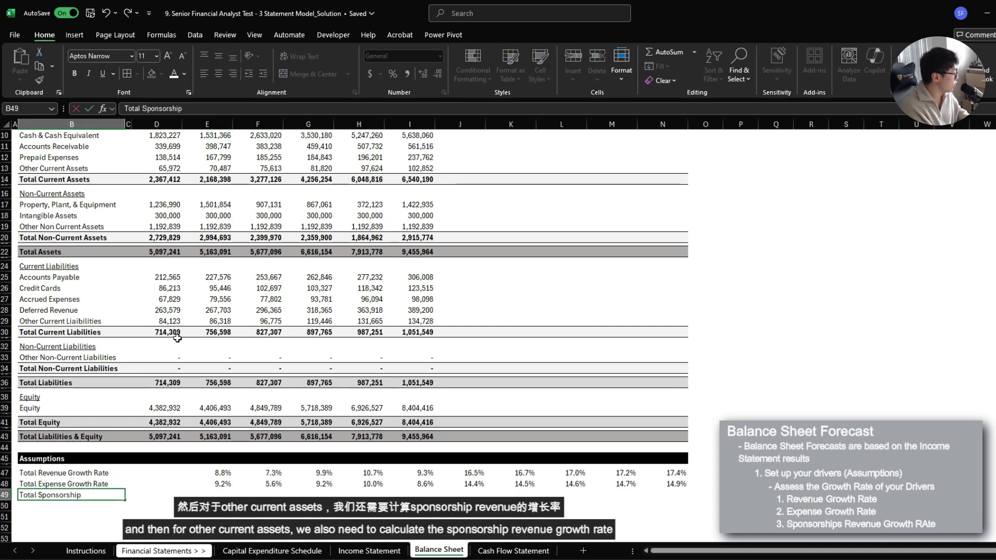
type(" Revenue Growth R")
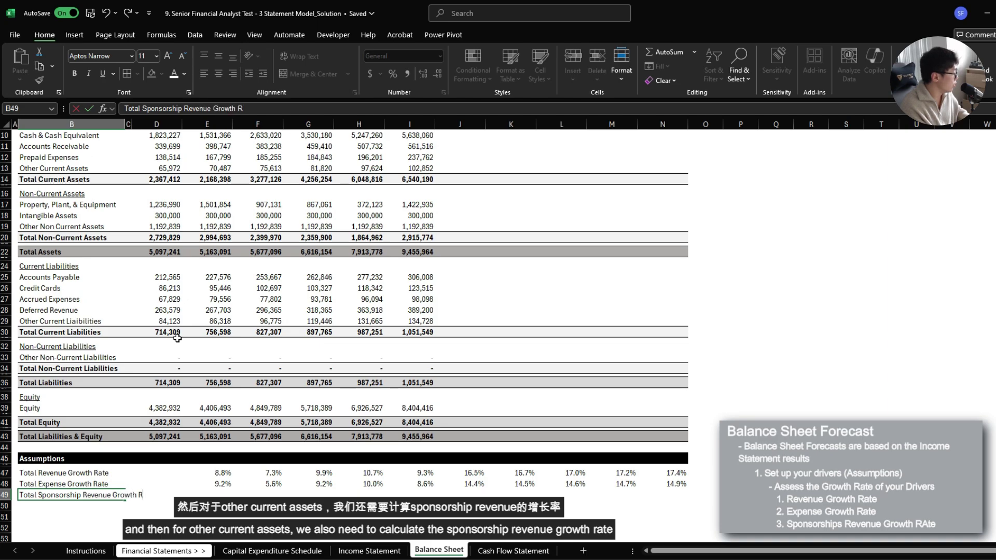
type("ate")
key("Return")
Calculate the 2020 sponsorship revenue growth in E49 as ='Income Statement'!E10/'Income Statement'!D10-1
key("Up")
key("Right")
key("Right")
key("Right")
type("=")
key("ctrl+Page_Up")
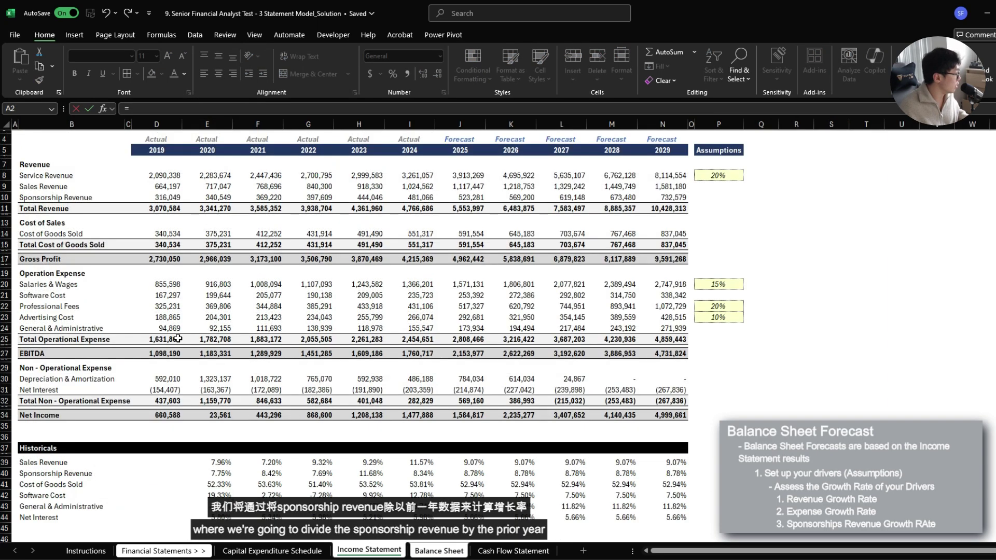
left_click(220, 197)
type("/")
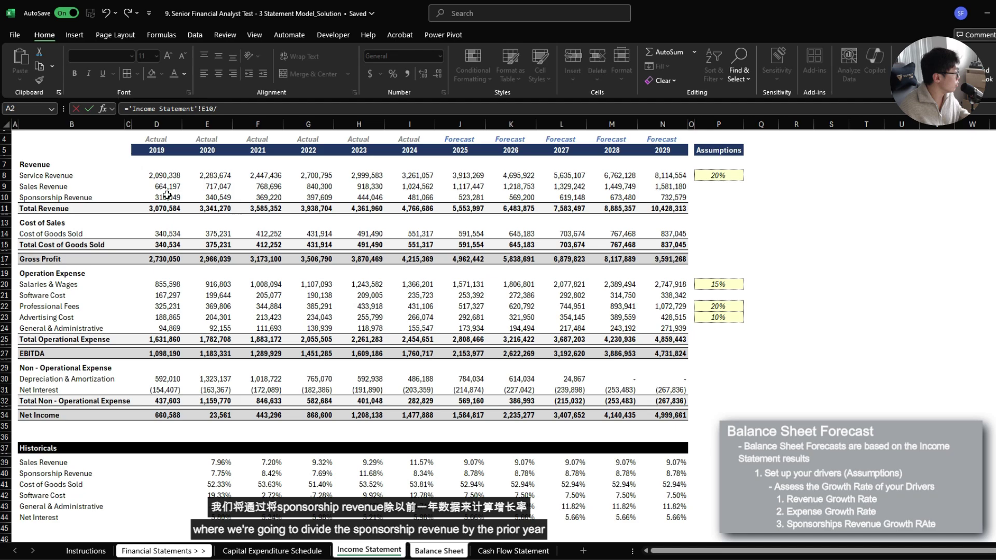
left_click(167, 198)
key("Return")
Extend the sponsorship revenue growth formula across row 49 through 2029, shown as percentages with one decimal
key("Up")
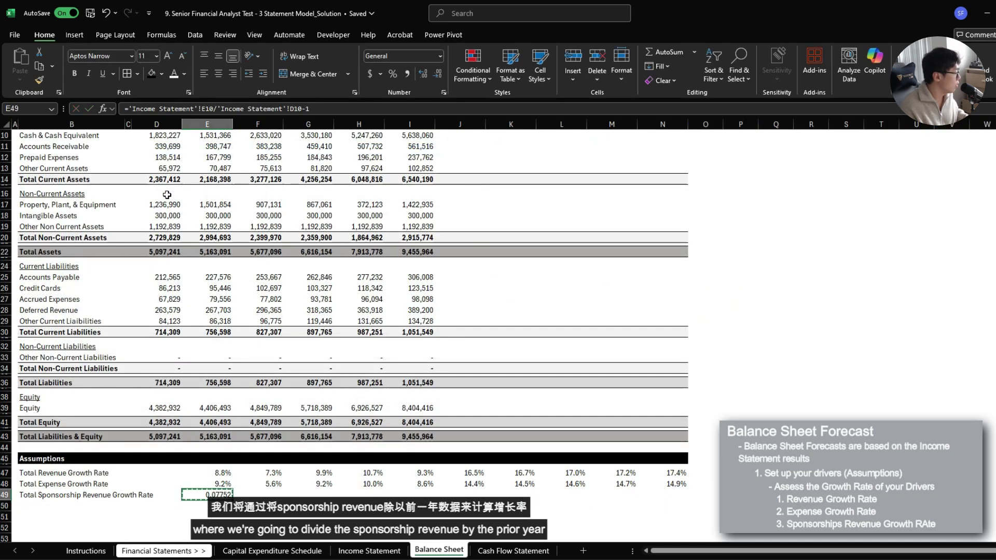
key("ctrl+c")
key("Right")
key("ctrl+alt+v")
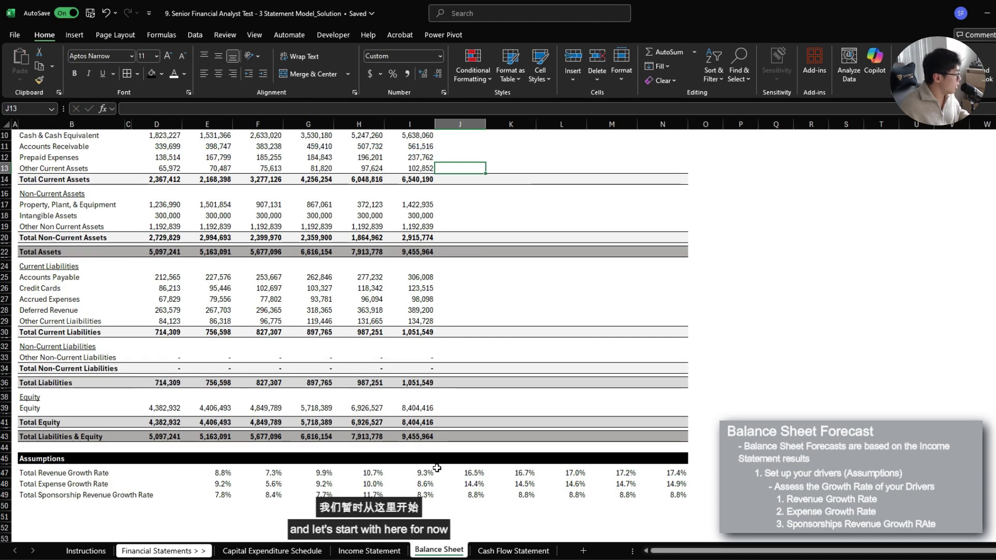
Forecast 2025 Other Current Assets in J13 from the sponsorship revenue growth rate with =I13*(1+J49)
scroll(437, 467, "up", 1)
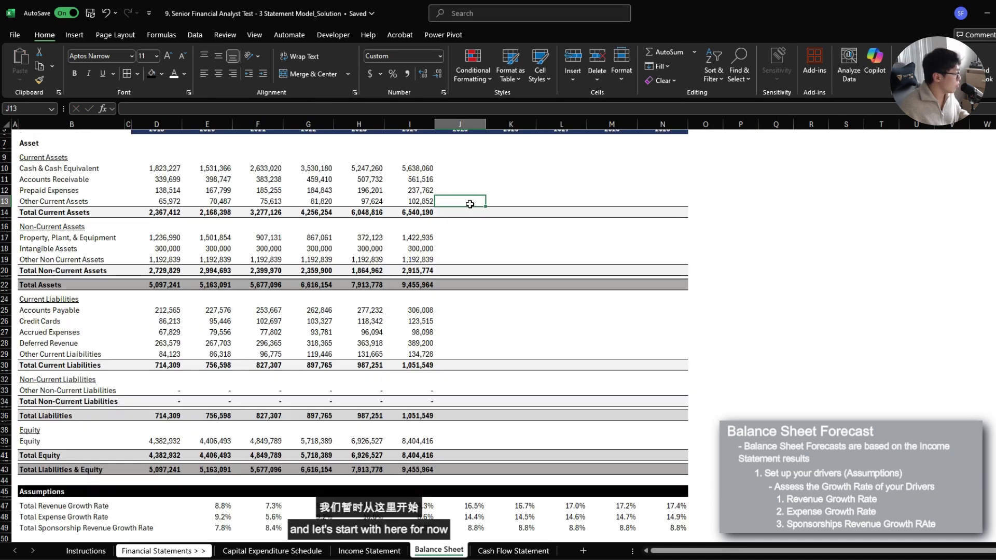
type("=")
key("Left")
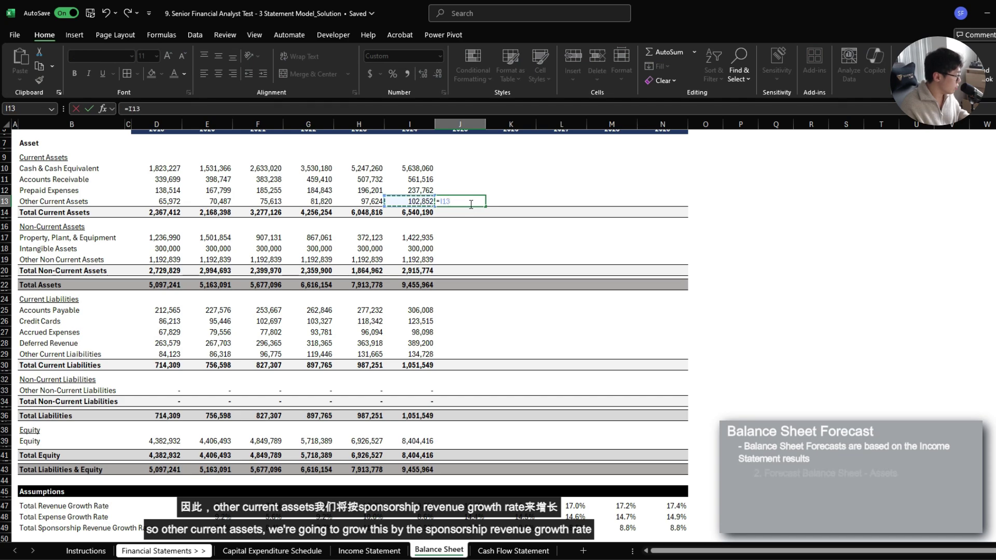
type("*(1+")
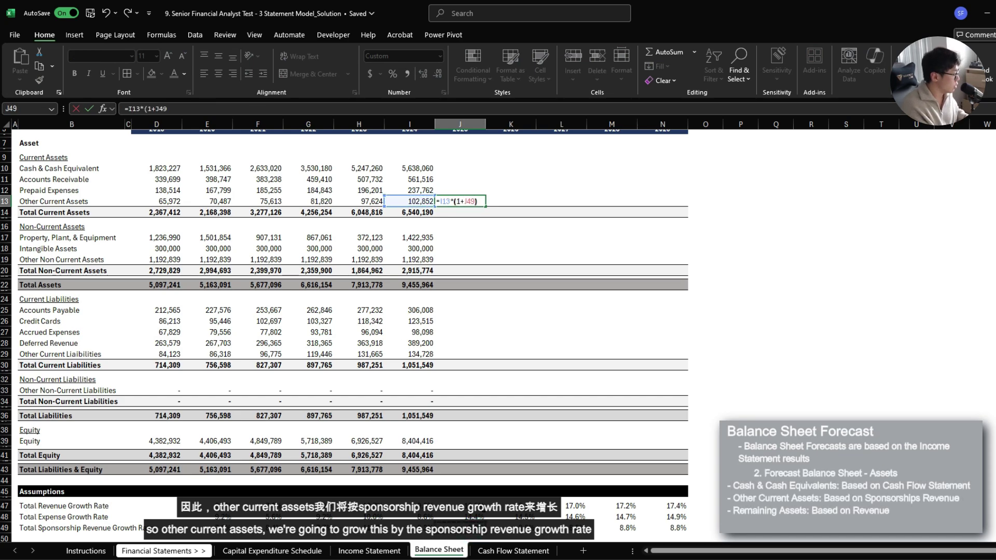
key("Return")
Copy the Other Current Assets forecast formula from J13 across to 2029 in column N
key("Up")
key("ctrl+c")
key("shift+Right")
key("shift+Right")
key("shift+Right")
key("shift+Right")
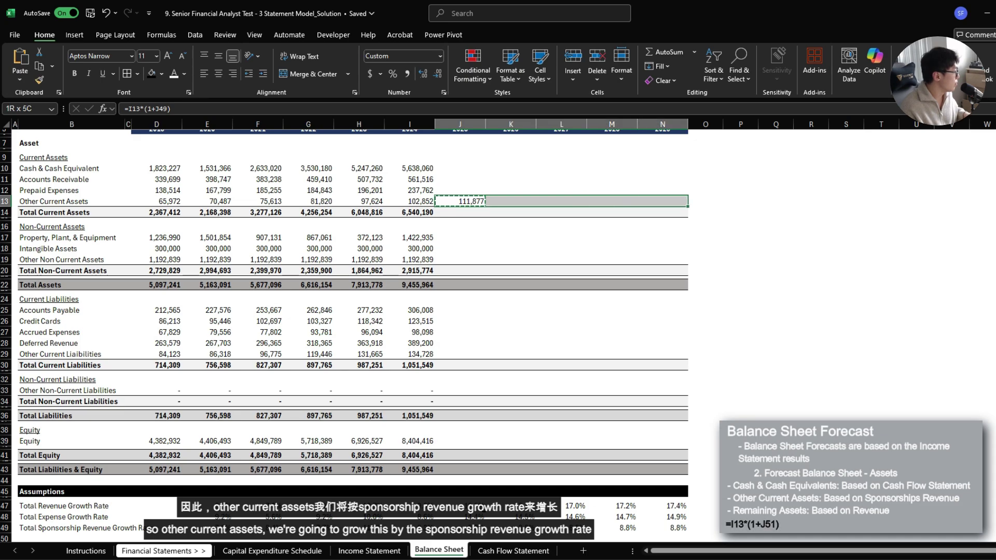
key("Return")
Leave the cash forecast blank and forecast 2025 Accounts Receivable in J11 from the total revenue growth rate with =I11*(1+J47)
key("Up")
key("Up")
key("Up")
key("shift+Right")
key("shift+Right")
key("shift+Right")
key("shift+Right")
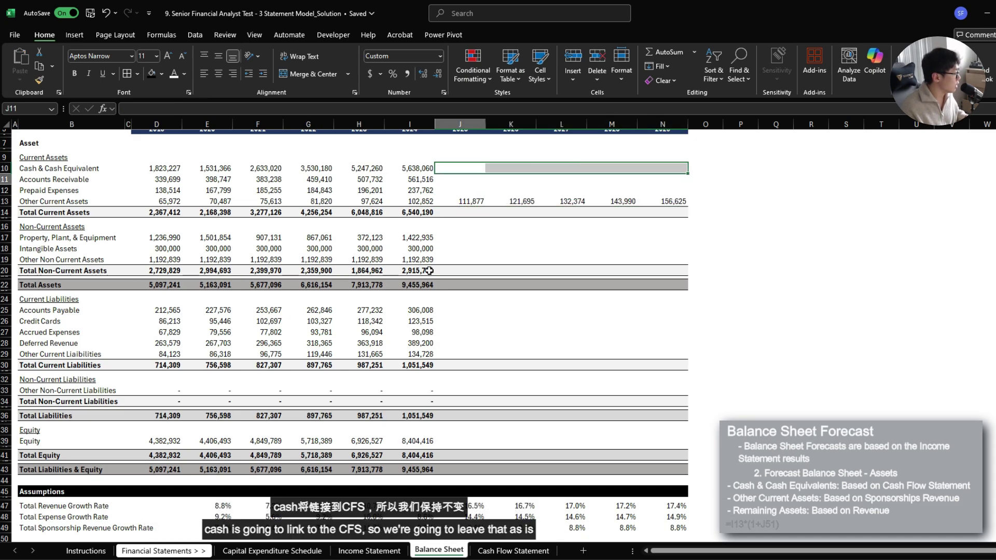
key("Down")
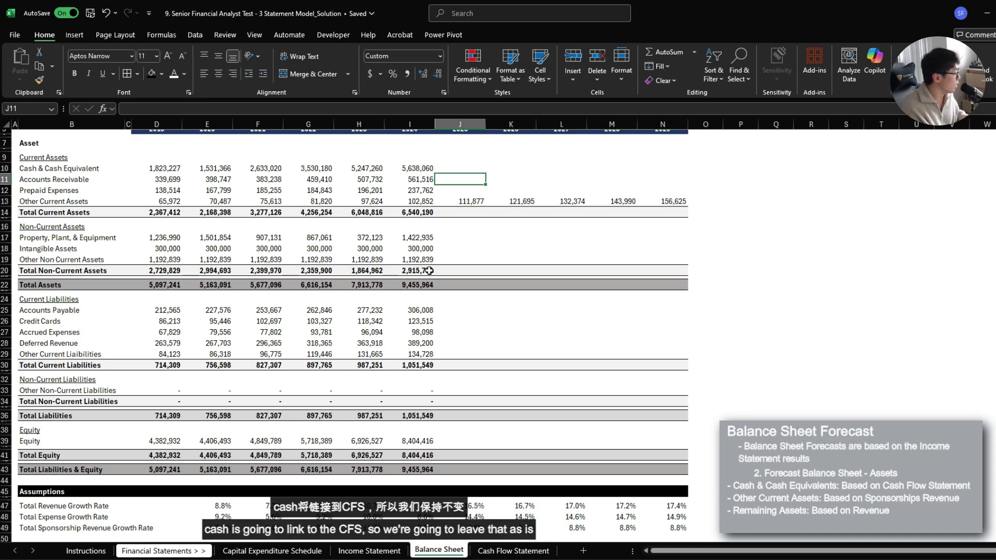
type("=")
key("Left")
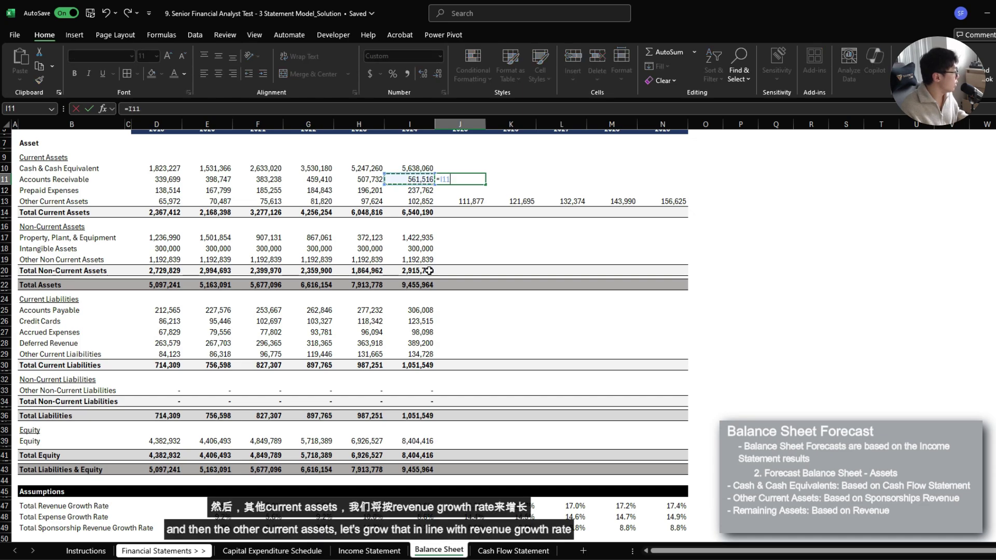
type("*")
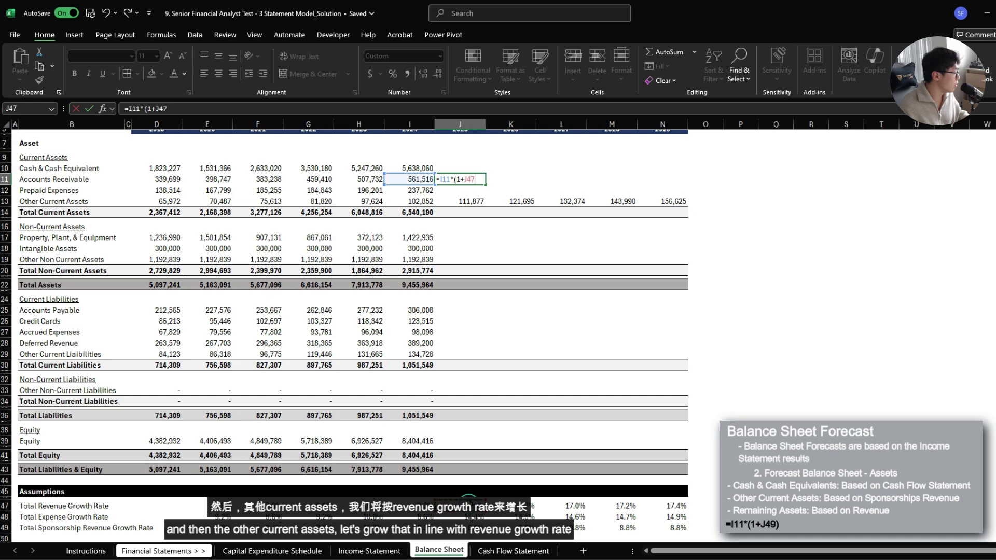
type(")")
key("Return")
Copy the Accounts Receivable forecast formula from J11 across to 2029 in column N
key("Up")
key("ctrl+c")
key("shift+Right")
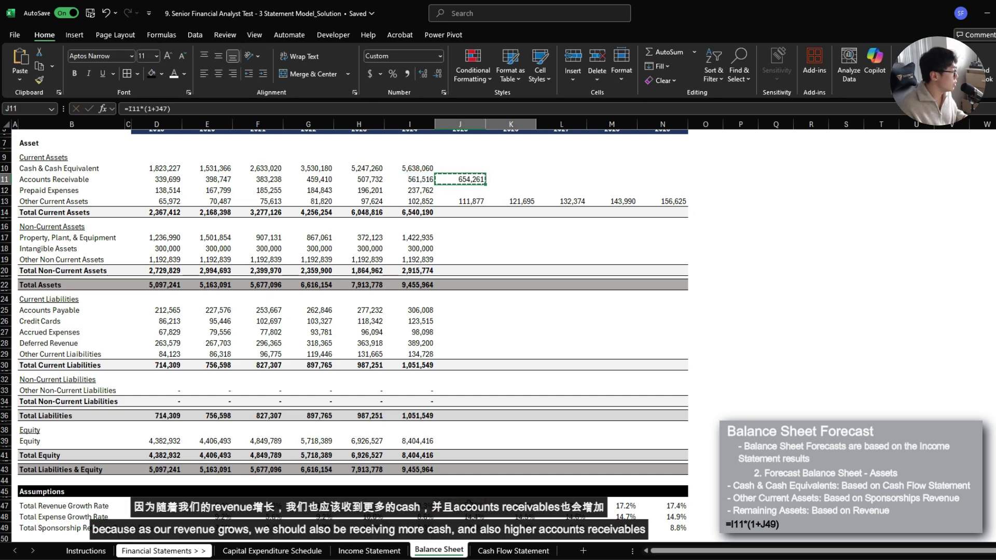
key("shift+Right")
key("shift+Right")
key("shift+Right")
key("ctrl+v")
key("Down")
key("Up")
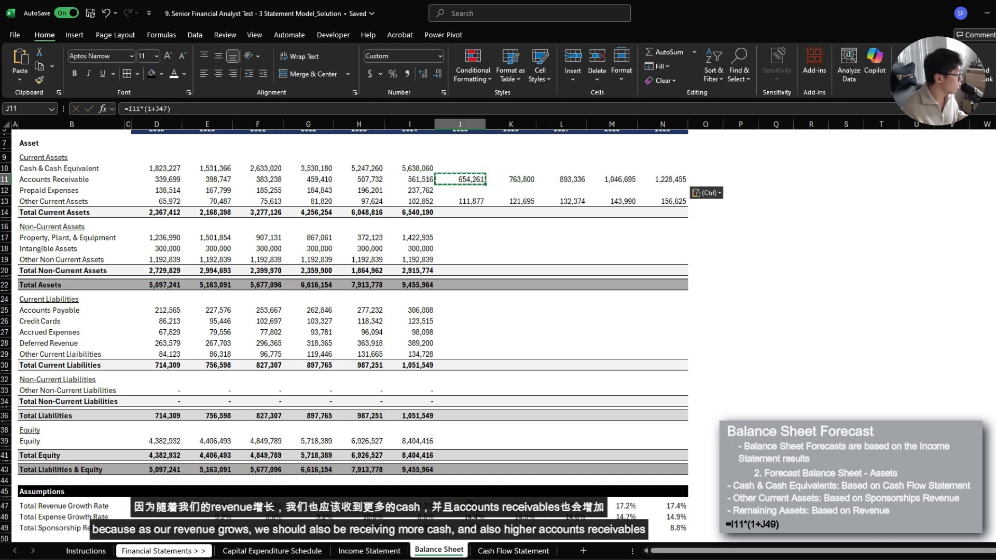
Review the Prepaid Expenses row against the 2025–2029 total revenue and total expense growth rates to choose its forecast driver
key("Down")
key("Left")
key("Up")
key("ctrl+Left")
key("ctrl+Left")
key("Right")
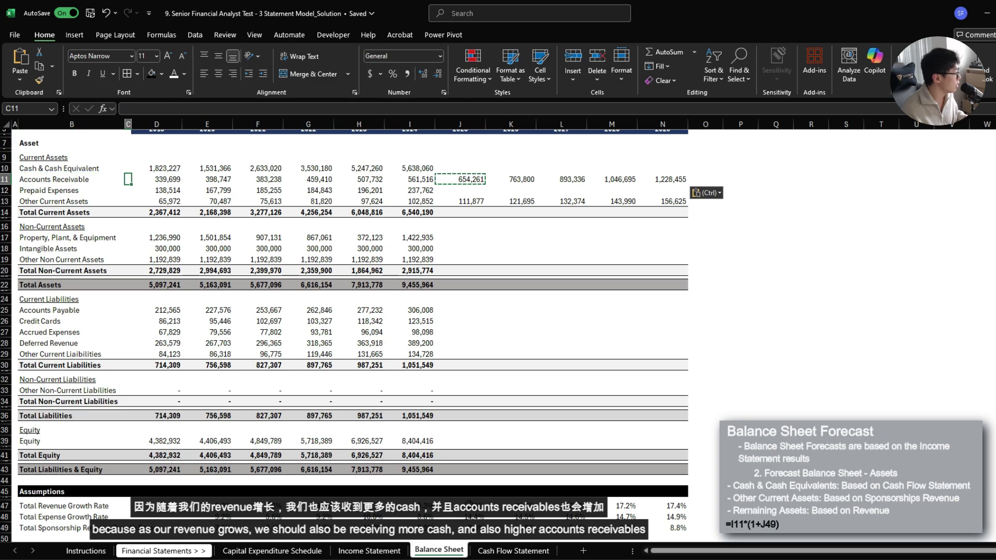
key("Right")
key("Right")
key("Right")
key("Right")
key("Right")
key("Right")
key("Right")
key("Escape")
left_click(47, 188)
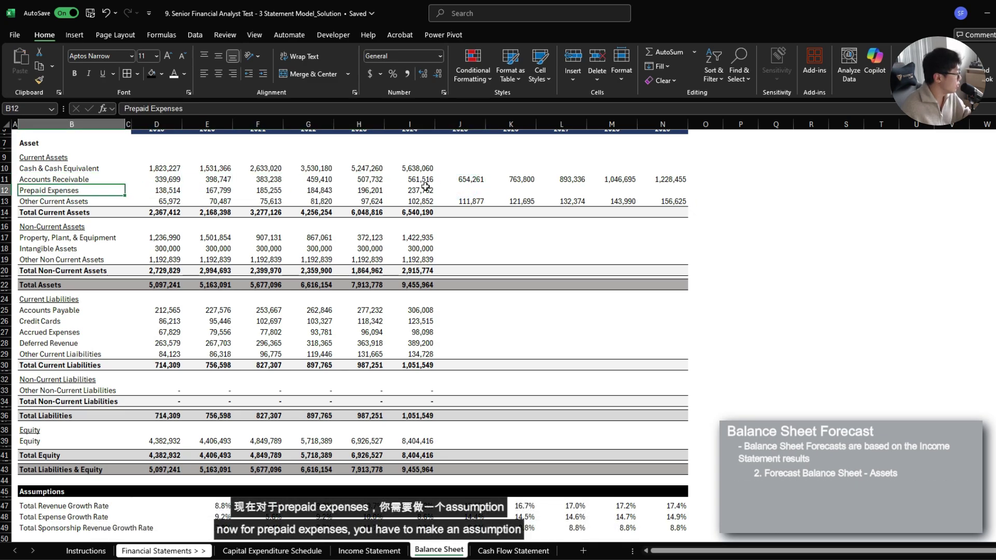
left_click_drag(464, 192, 659, 187)
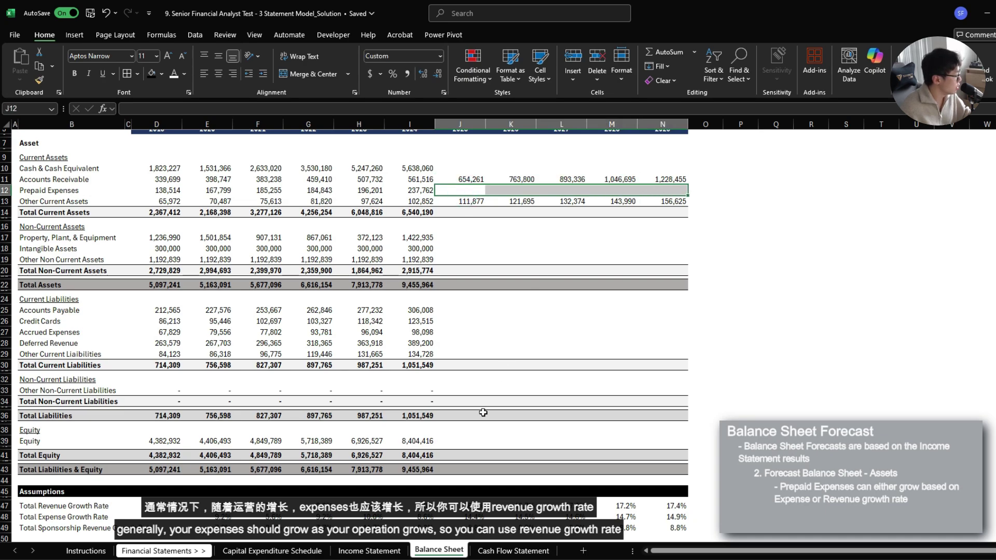
left_click_drag(477, 492, 669, 500)
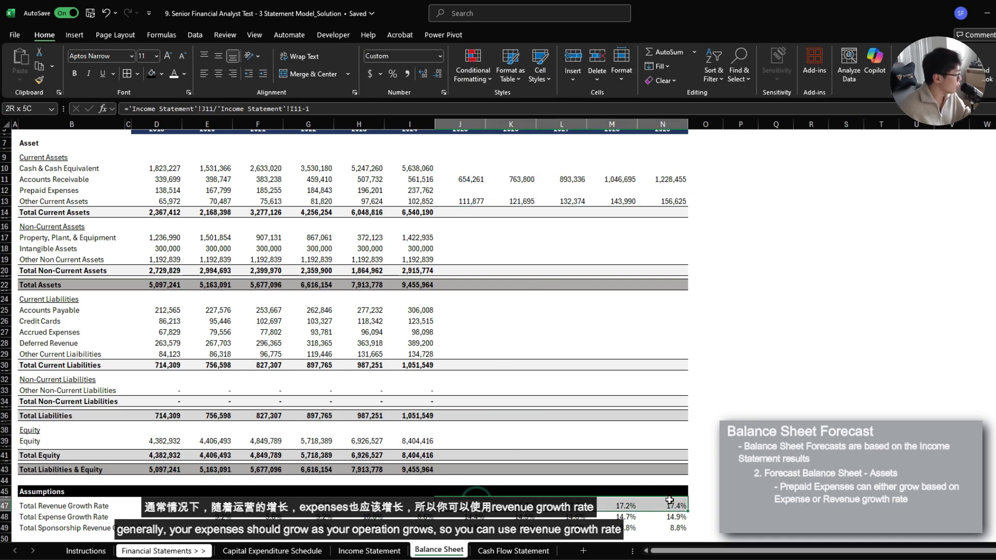
left_click(51, 188)
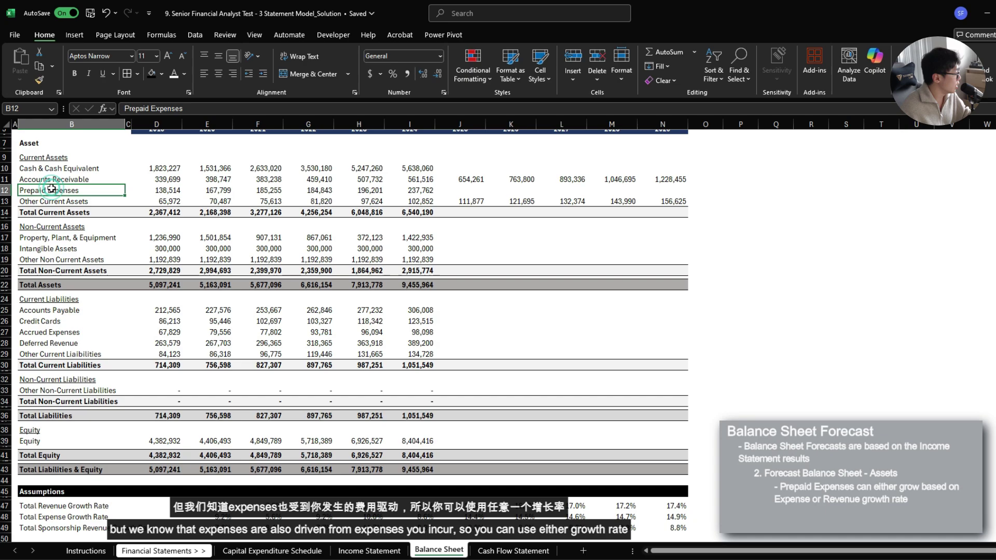
left_click(75, 517)
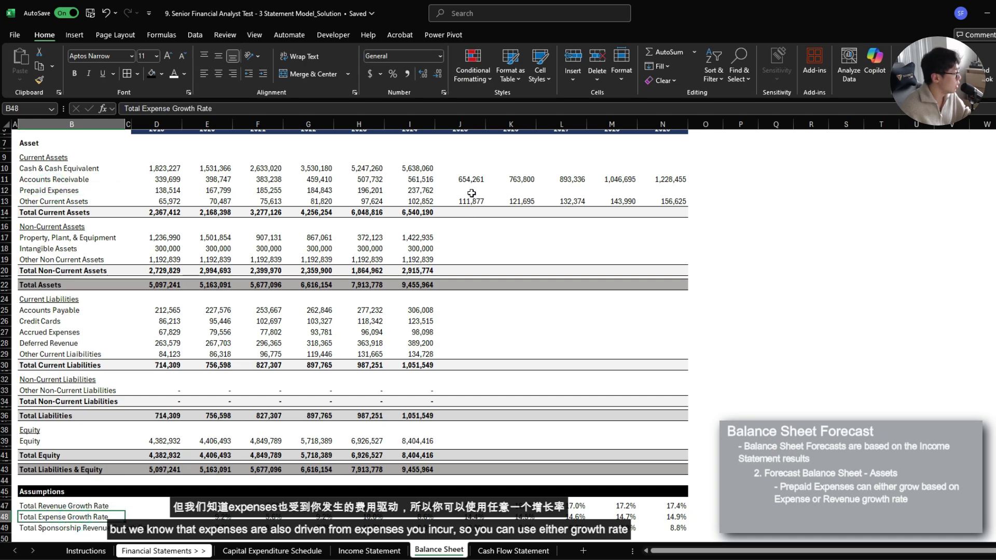
left_click_drag(467, 506, 671, 516)
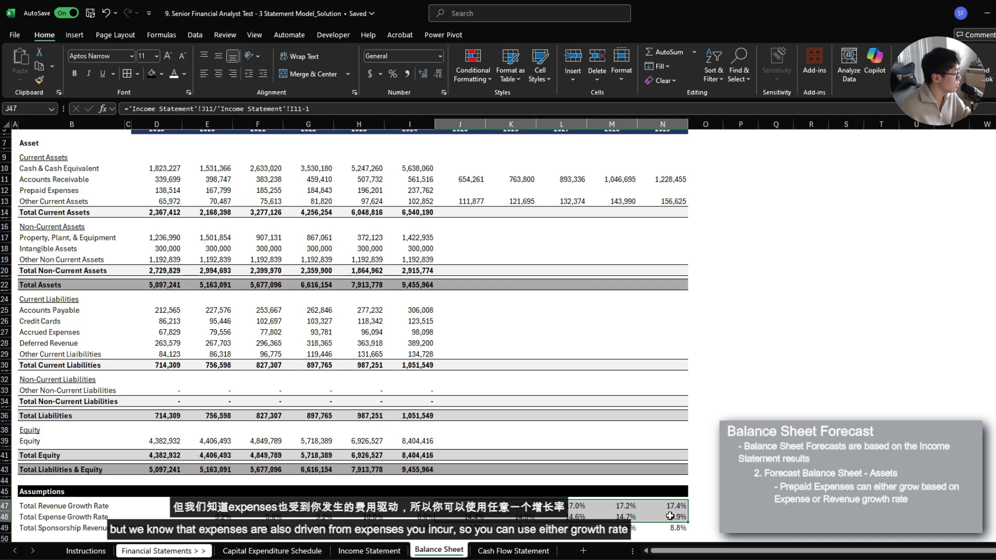
Forecast 2025 Prepaid Expenses in J12 from the total revenue growth rate with =I12*(1+J47)
left_click(470, 190)
type("=")
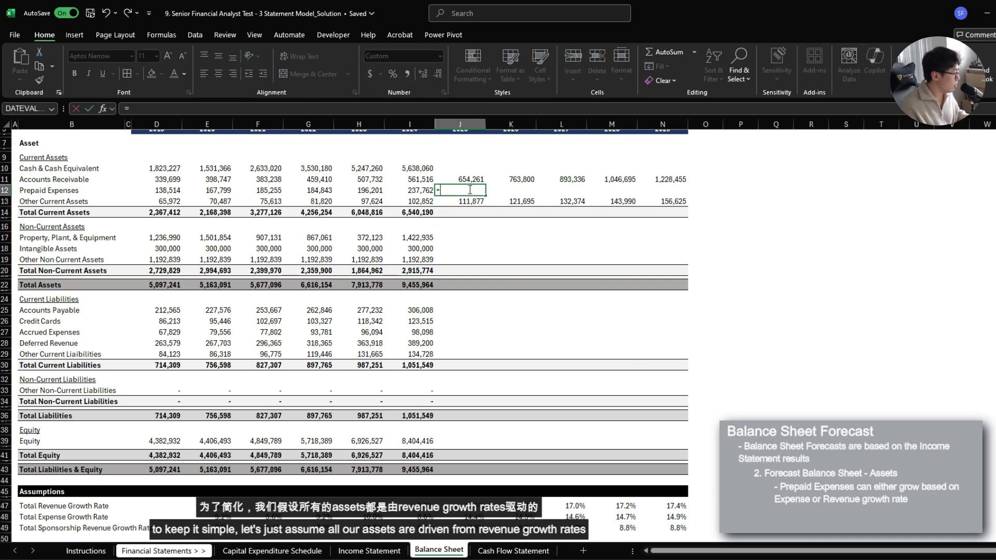
key("Left")
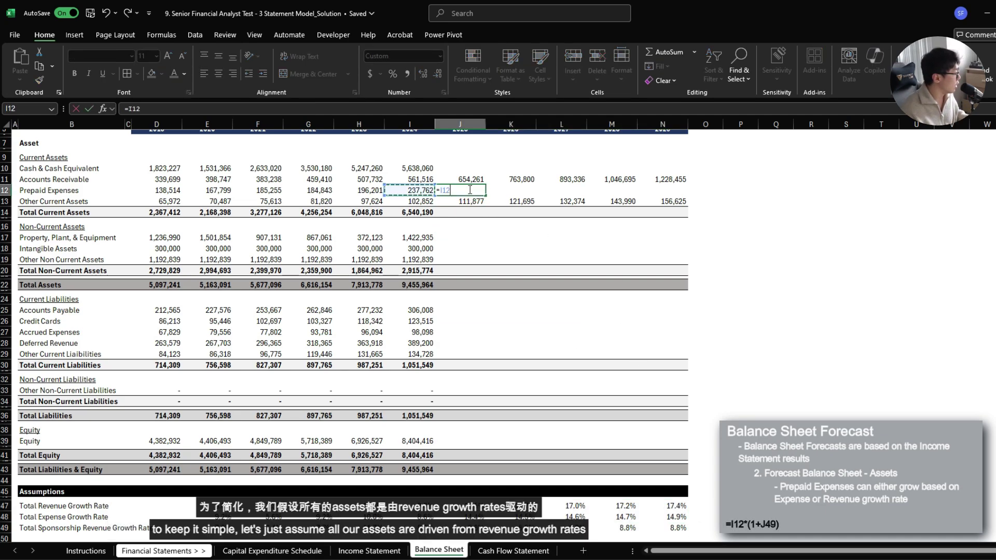
type("*(1+")
key("ctrl+Down")
key("ctrl+Down")
key("ctrl+Down")
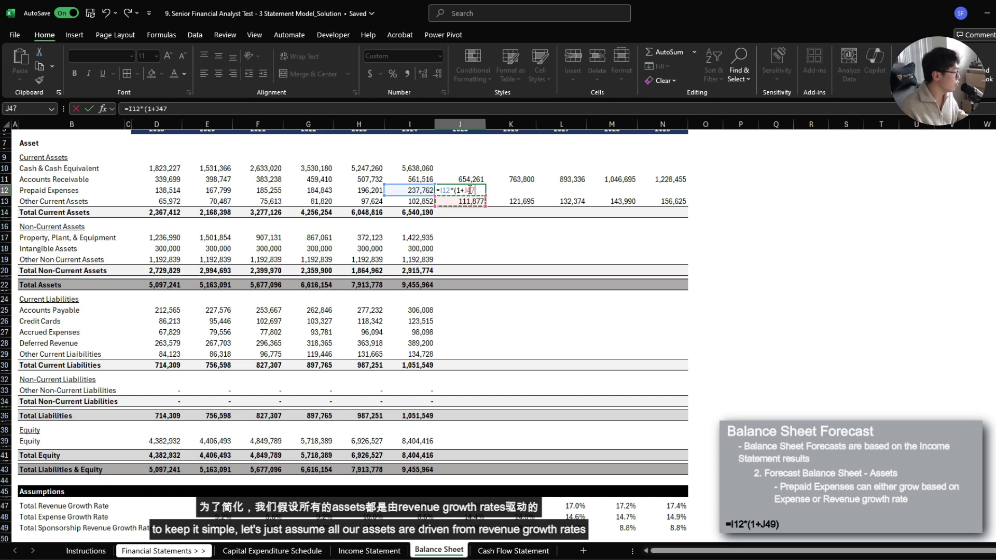
type(")")
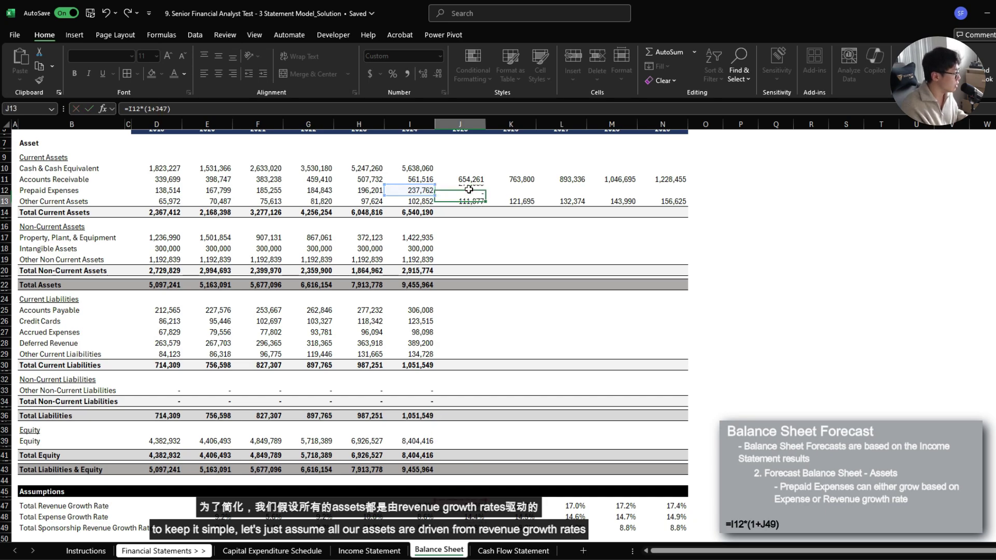
key("ctrl+Return")
Copy the Prepaid Expenses forecast formula from J12 across to 2029 in column N
key("ctrl+c")
key("shift+Right")
key("shift+Right")
key("shift+Right")
key("shift+Right")
key("ctrl+v")
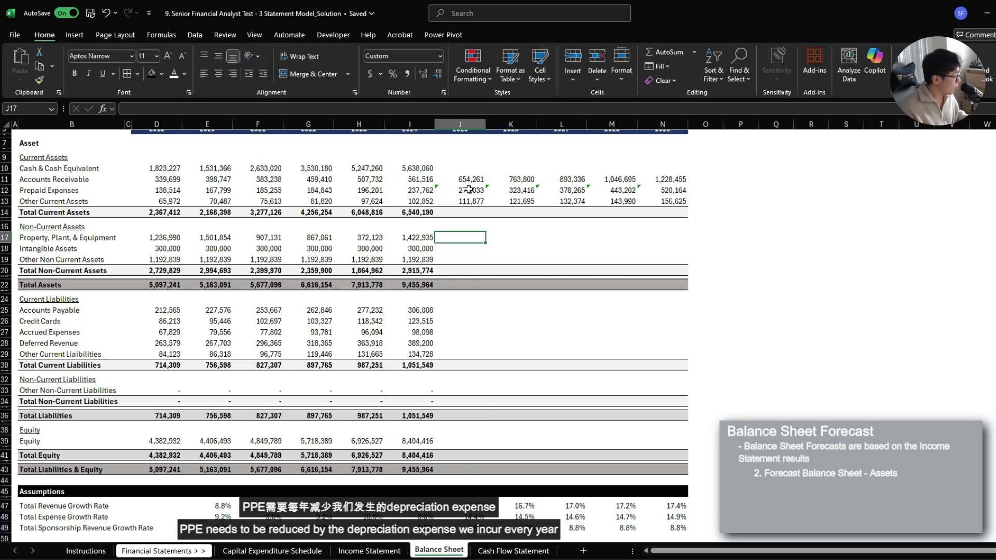
Forecast 2025 Property, Plant, & Equipment in J17 by deducting the income statement's depreciation with =I17-'Income Statement'!J30
key("Down")
key("Down")
key("Down")
key("Down")
key("Down")
type("=")
key("Left")
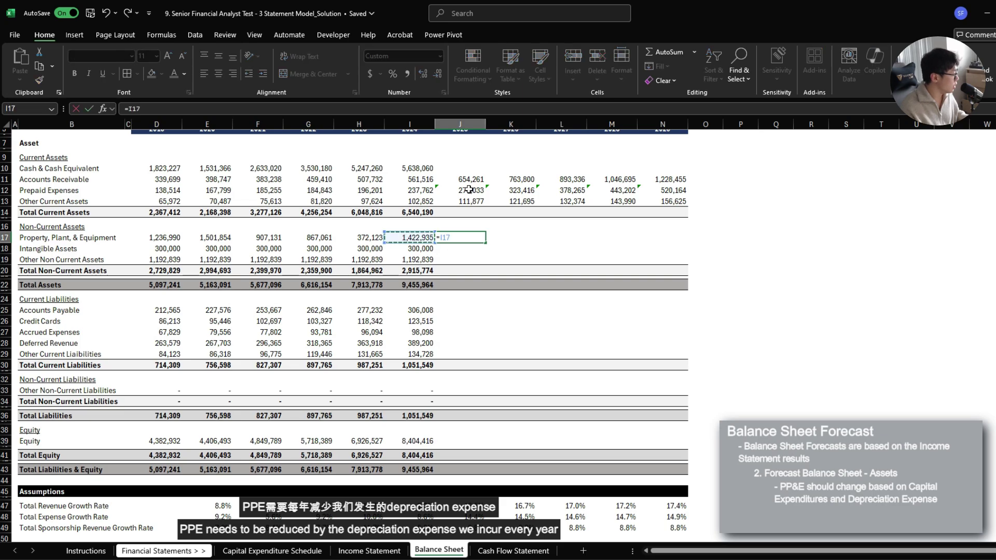
type("-")
key("ctrl+Page_Up")
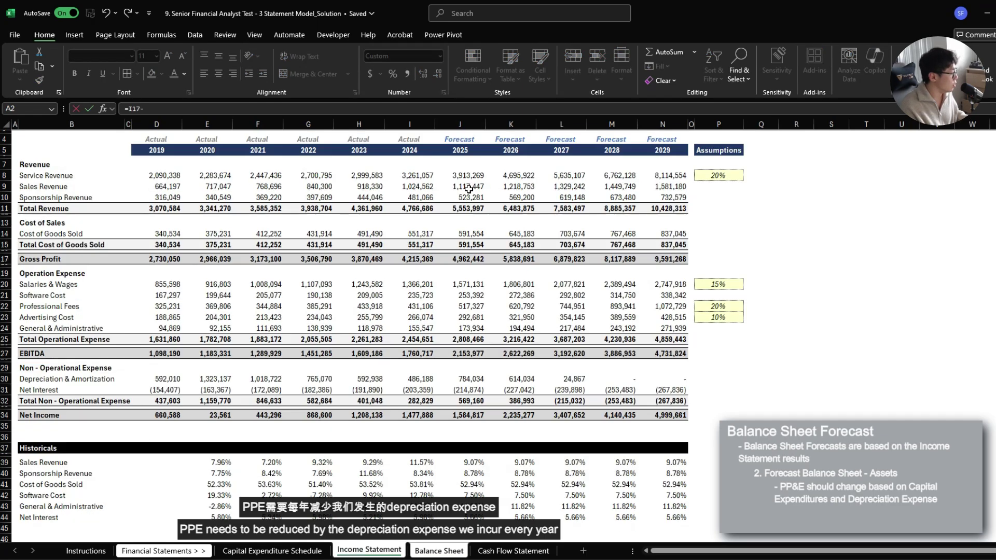
left_click(464, 378)
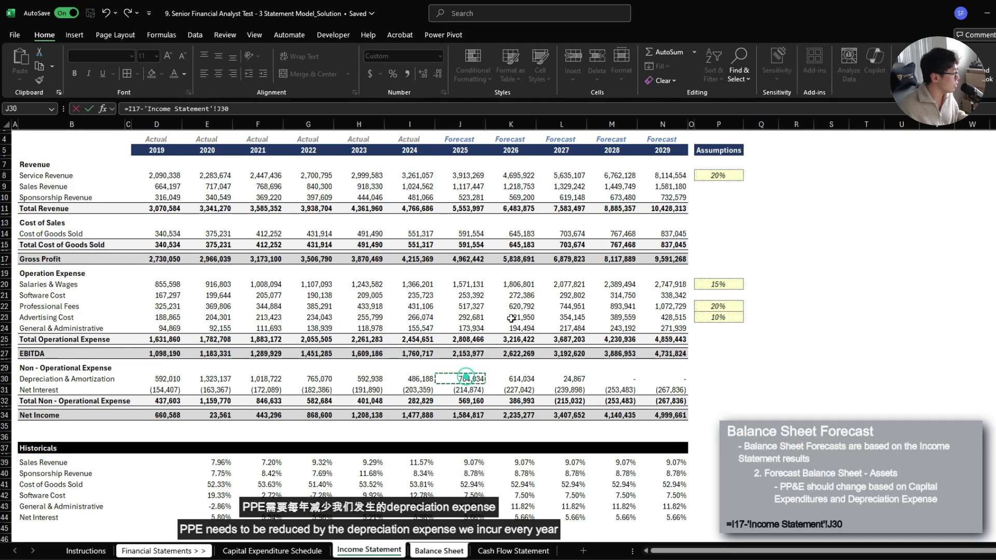
key("Return")
Copy the Property, Plant, & Equipment forecast formula from J17 across to 2029 in column N
key("ctrl+c")
key("shift+Right")
key("shift+Right")
key("shift+Right")
key("shift+Right")
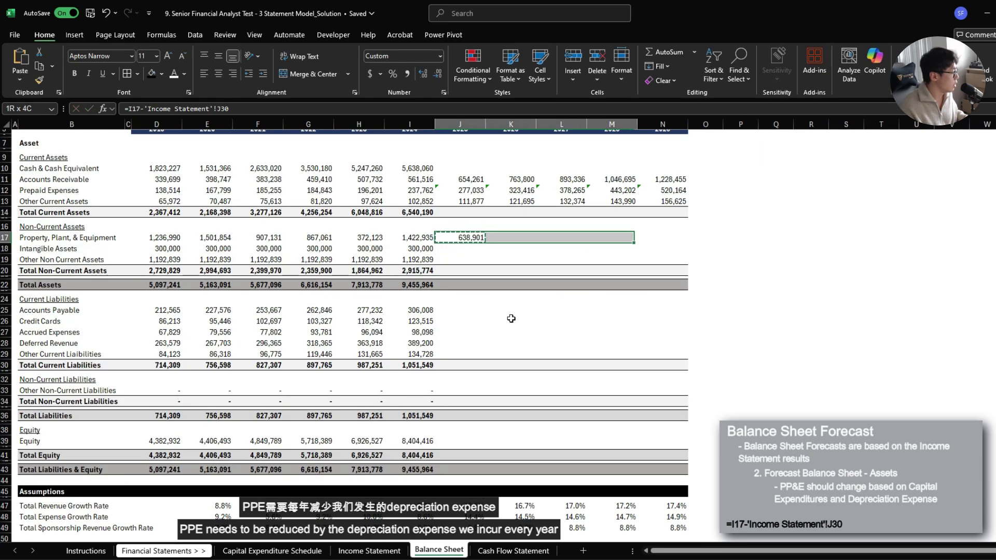
key("ctrl+v")
Examine the forecast Property, Plant, & Equipment balances from 2025 to 2029, particularly the years from 2027 onward
key("Right")
key("Right")
key("Left")
key("Left")
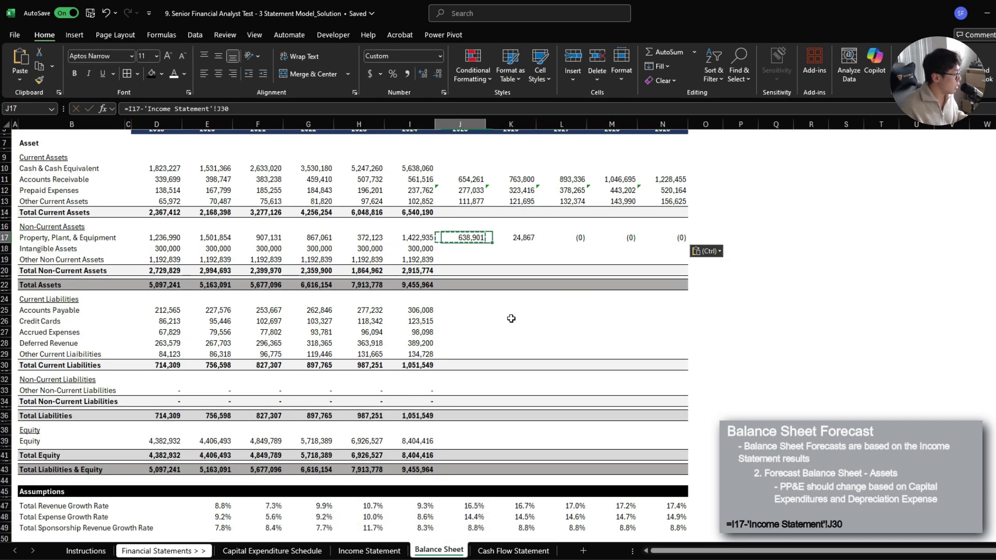
key("ctrl+shift+Right")
key("Right")
key("Right")
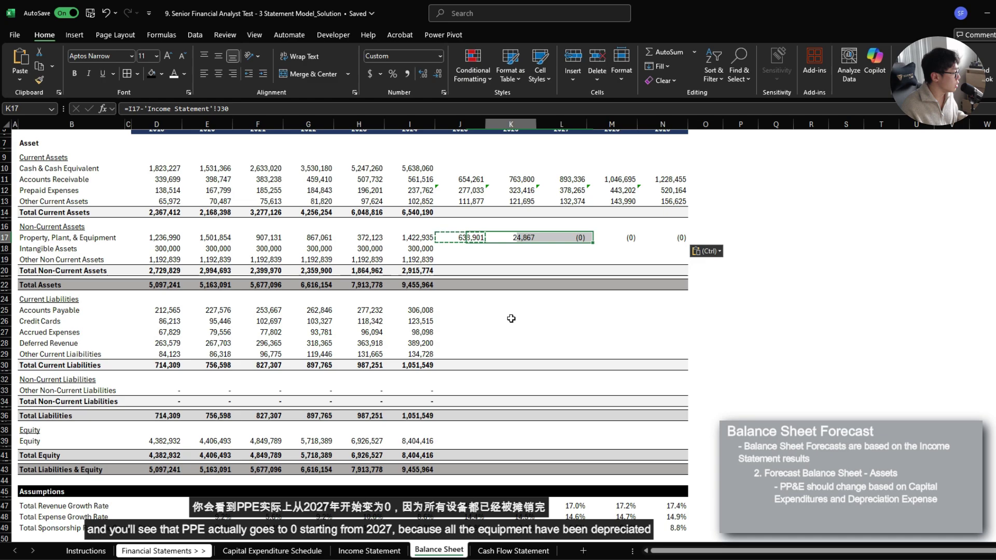
key("shift+Right")
key("shift+Right")
key("shift+Right")
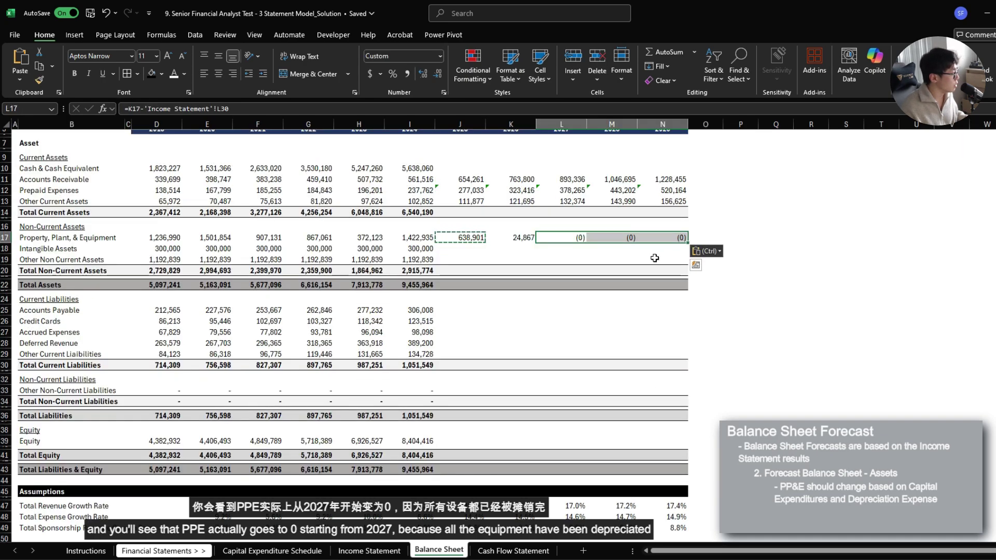
key("Left")
key("Left")
key("shift+Right")
key("shift+Right")
key("shift+Right")
key("shift+Right")
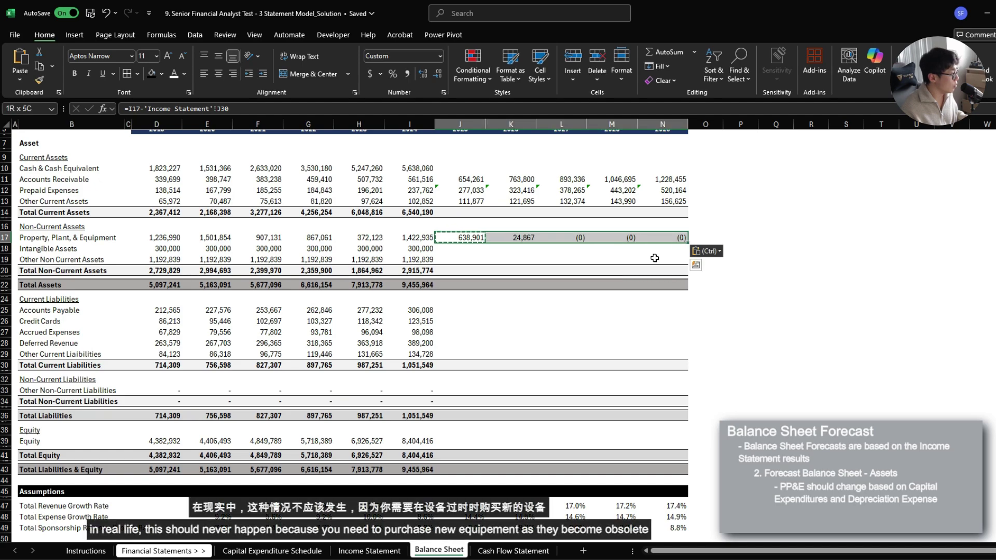
key("Escape")
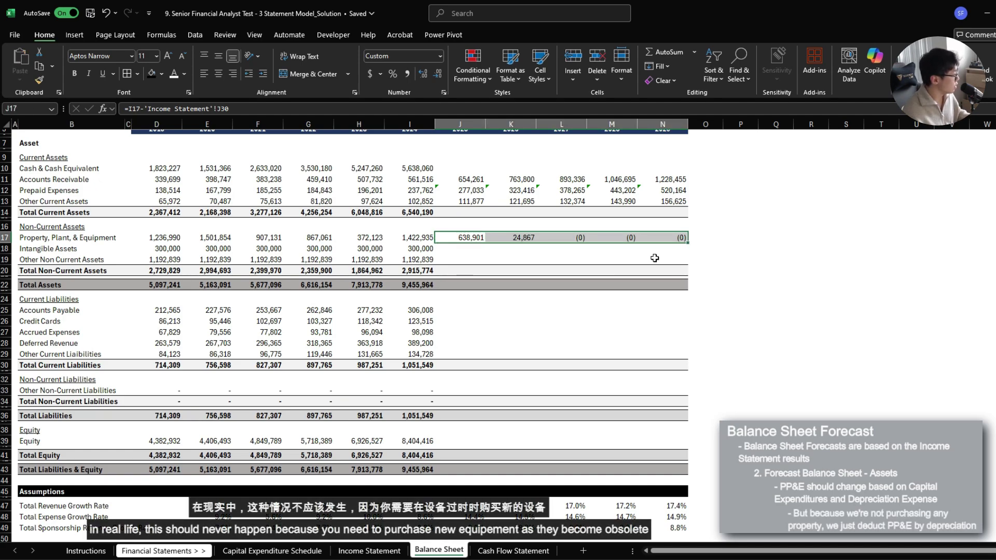
key("Left")
key("Right")
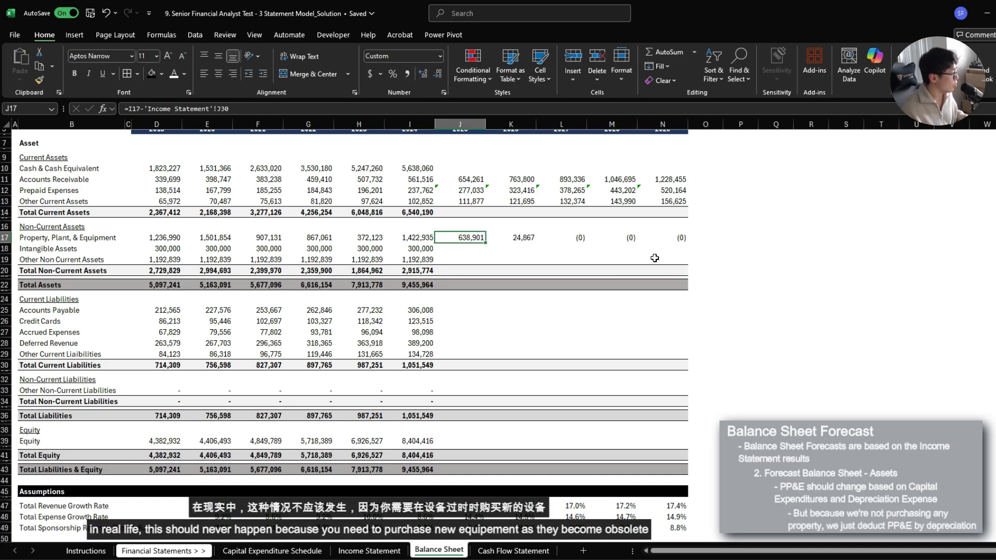
key("ctrl+shift+Right")
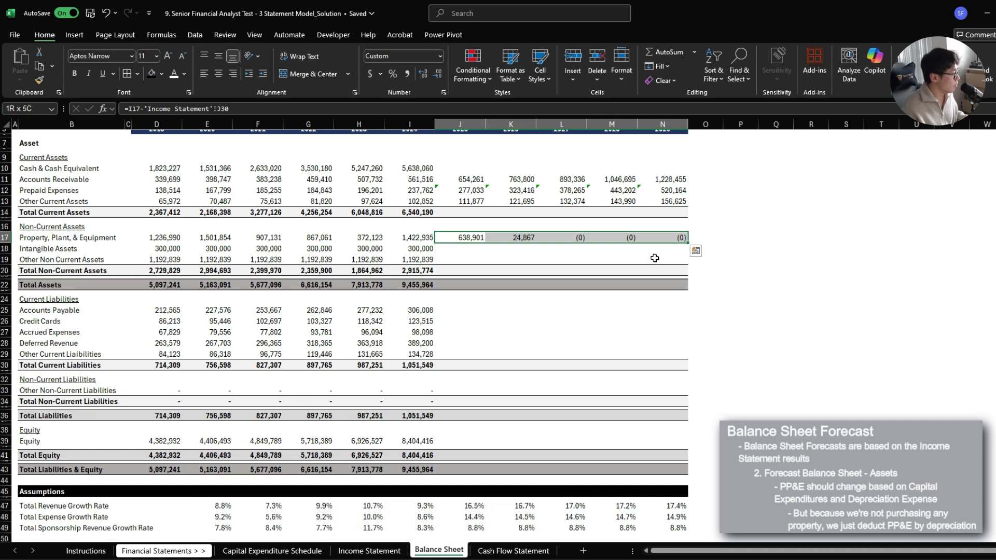
key("shift+Left")
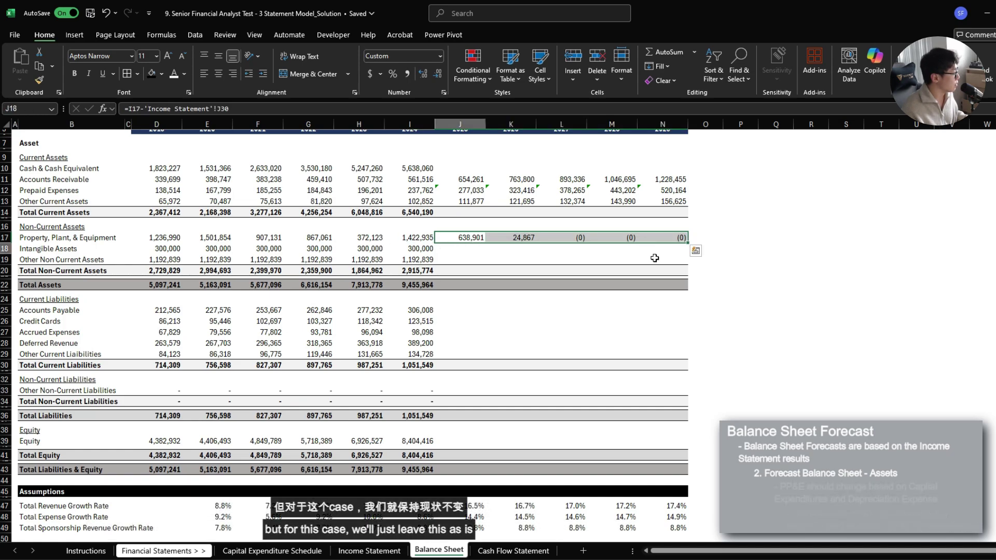
Check the historical Intangible Assets and carry the 2024 balance into 2025 in J18 with =I18
key("Left")
key("Down")
key("shift+Left")
key("shift+Left")
key("shift+Left")
key("shift+Left")
key("shift+Left")
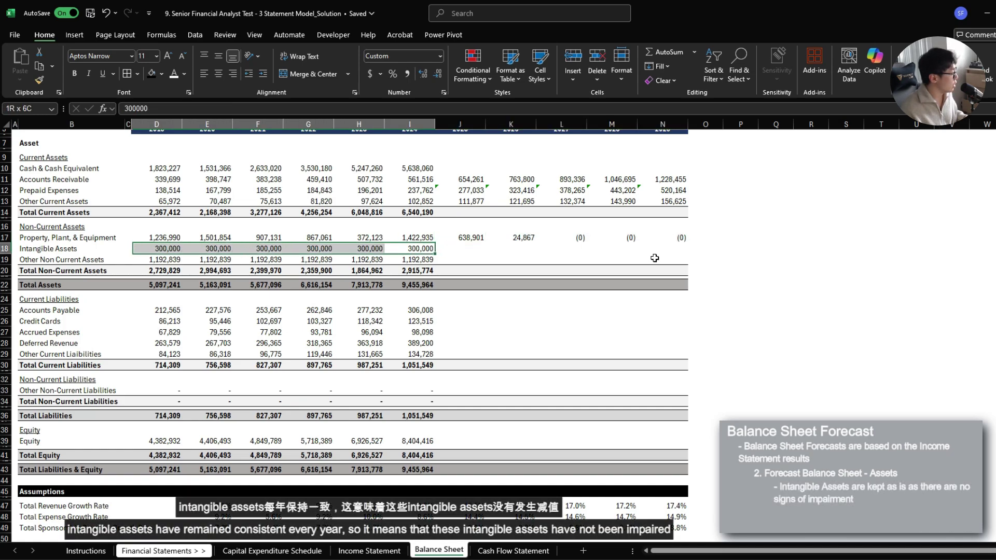
key("Right")
type("=")
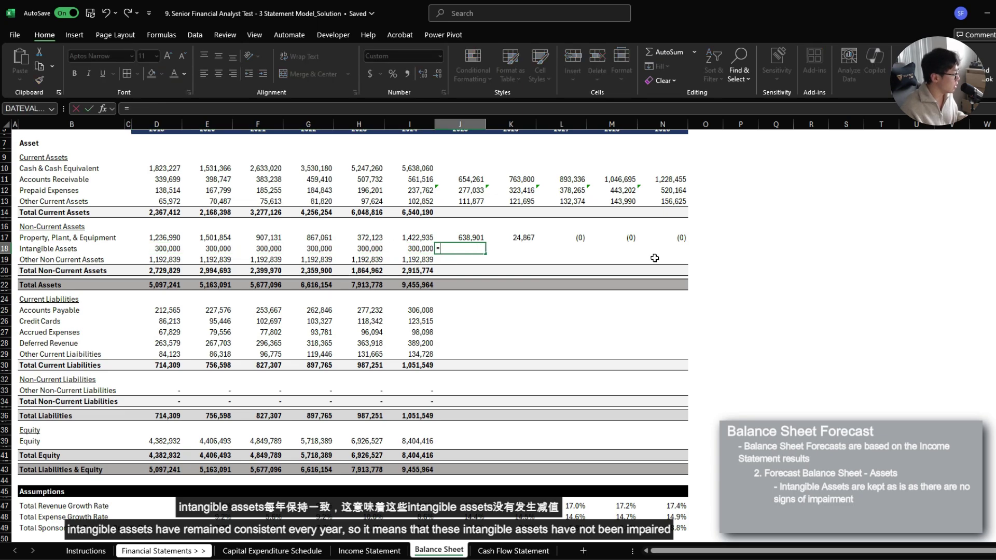
key("Left")
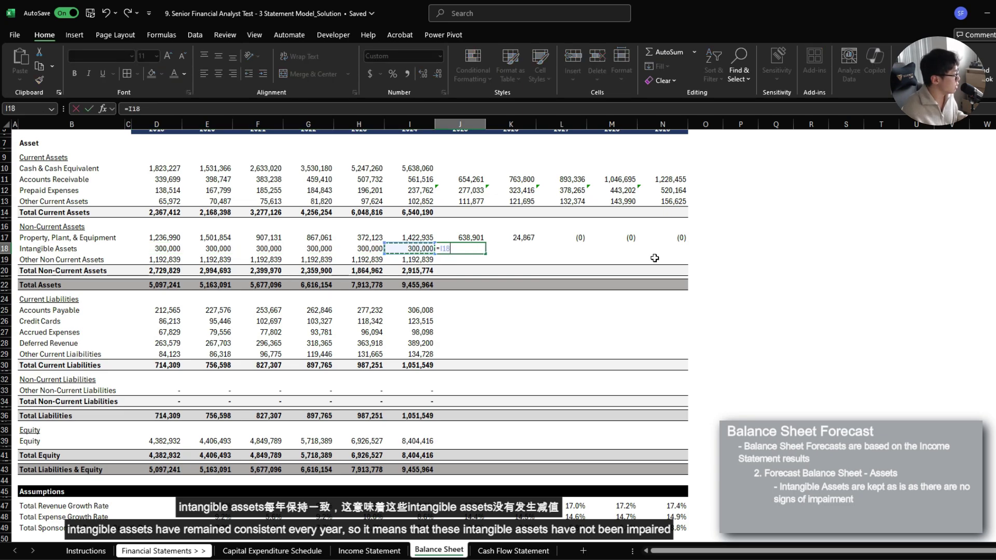
key("Return")
Copy the Intangible Assets formula from J18 across to 2029 in column N
key("Up")
key("ctrl+c")
key("shift+Right")
key("shift+Right")
key("shift+Right")
key("shift+Right")
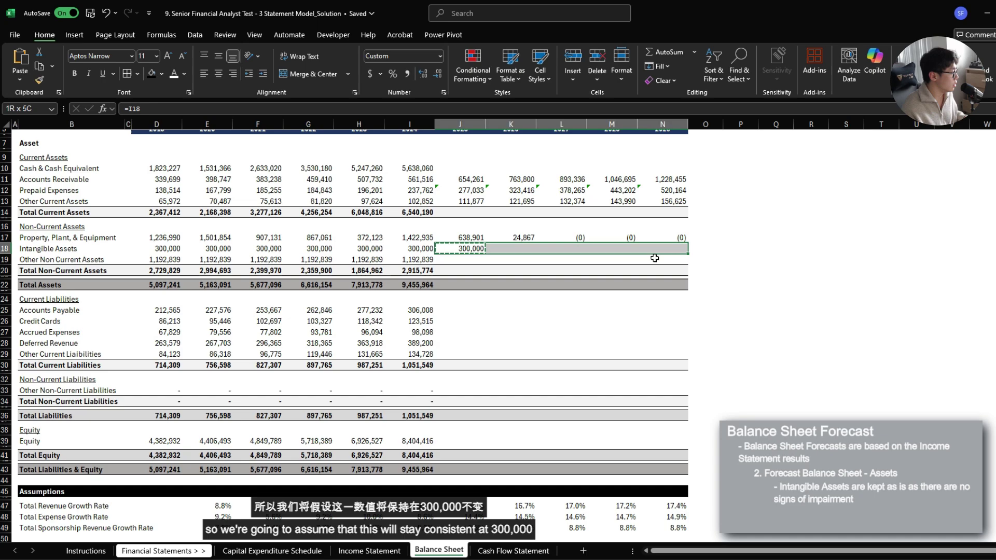
key("ctrl+v")
key("shift+Left")
key("shift+Left")
key("shift+Left")
key("shift+Left")
key("shift+Right")
key("shift+Right")
key("shift+Right")
key("shift+Right")
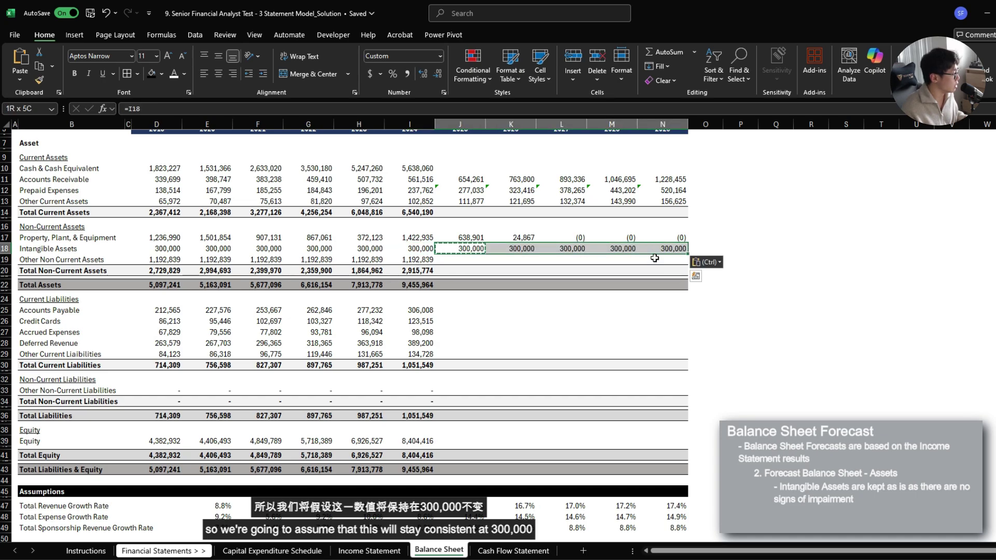
Check the historical Other Non Current Assets and carry the 2024 balance into 2025 in J19 with =I19
key("Down")
key("Left")
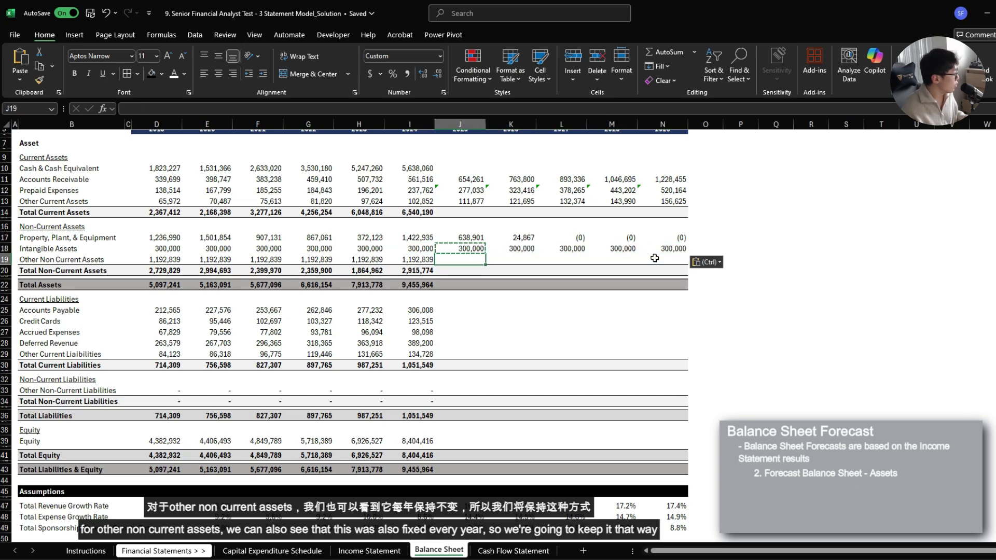
key("shift+Left")
key("shift+Left")
key("shift+Left")
key("shift+Left")
key("shift+Left")
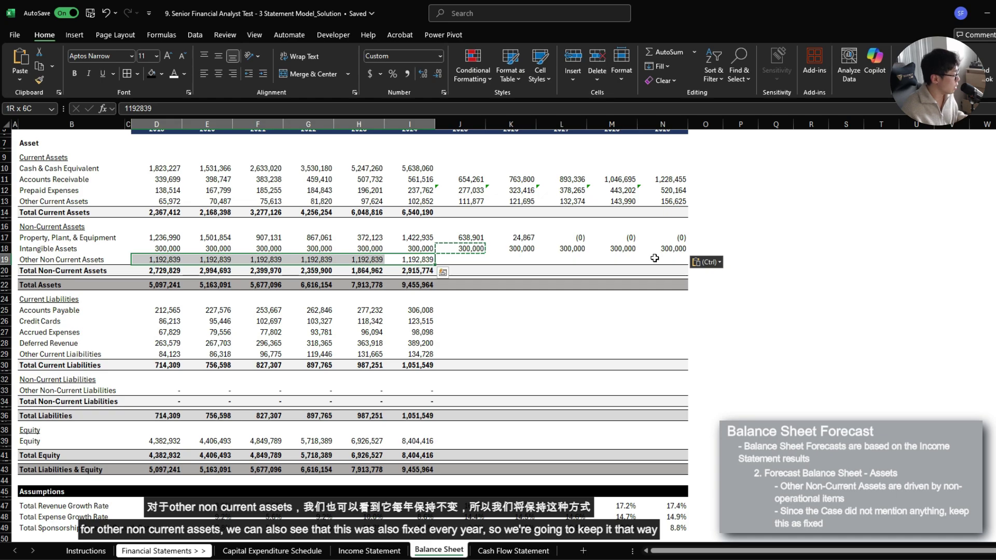
key("Right")
type("=")
key("Left")
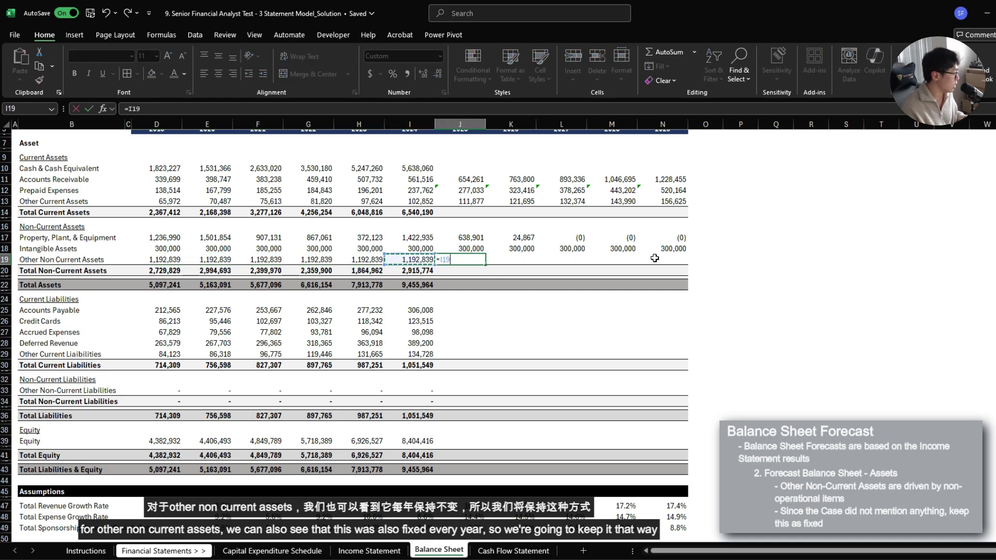
key("Return")
Copy the Other Non Current Assets formula from J19 across to 2029 in column N
key("Up")
key("ctrl+c")
key("shift+Right")
key("shift+Right")
key("shift+Right")
key("shift+Right")
key("ctrl+v")
key("ctrl+Right")
key("Left")
key("Left")
key("Left")
key("Left")
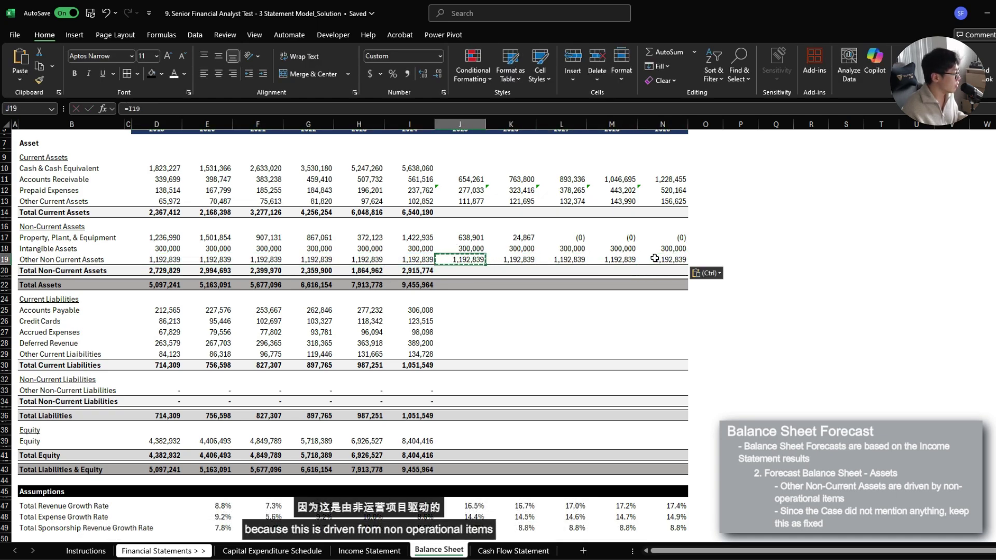
Extend the asset totals through 2029 and grow 2025 Accounts Payable by the expense growth rate in J25 with =I25*(1+J$48)
key("Down")
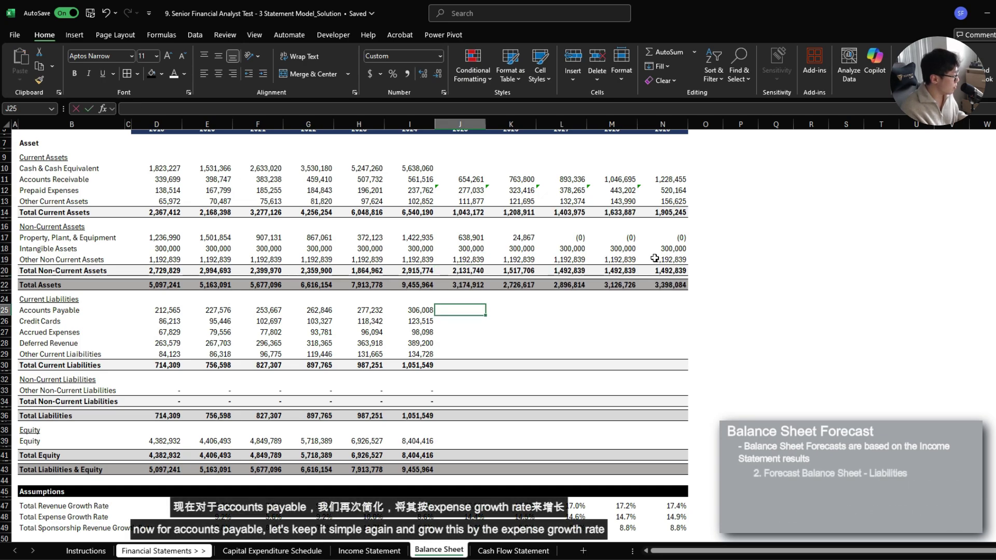
type("=")
key("Left")
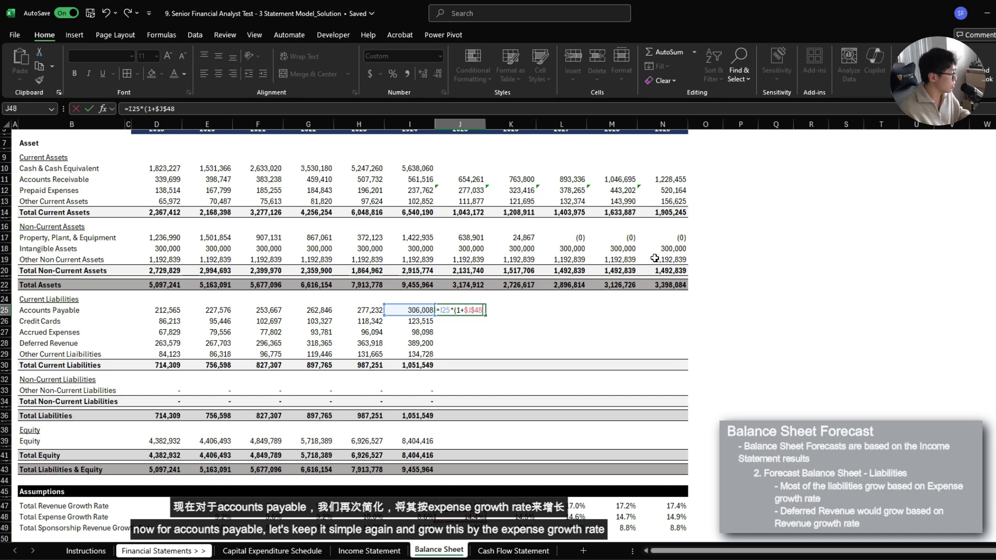
key("Return")
Copy the Accounts Payable formula from J25 across to 2029 in column N
key("Up")
key("ctrl+c")
key("shift+Right")
key("shift+Right")
key("shift+Right")
key("shift+Right")
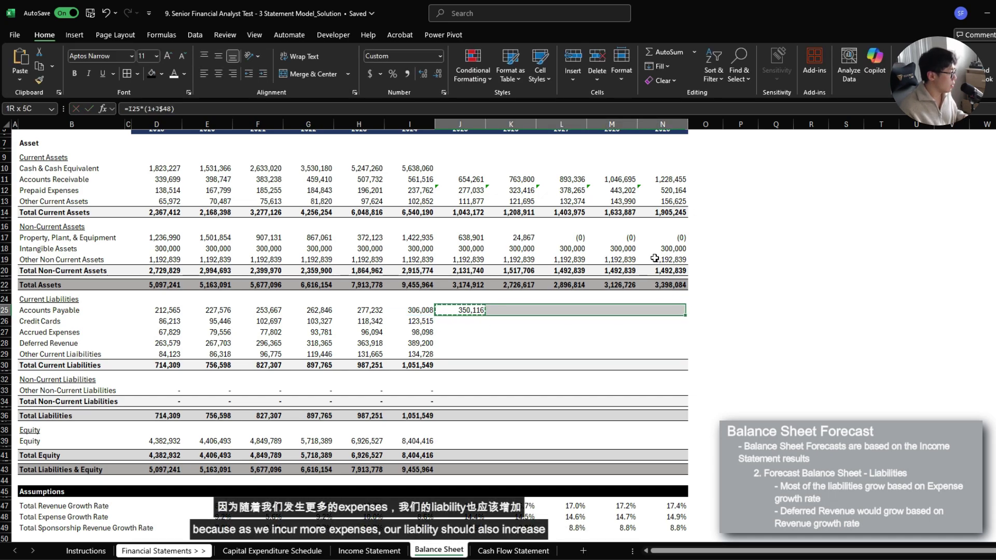
key("ctrl+v")
Copy the Accounts Payable forecast formulas J25:N25 into the Credit Cards and Accrued Expenses rows
key("ctrl+c")
key("Down")
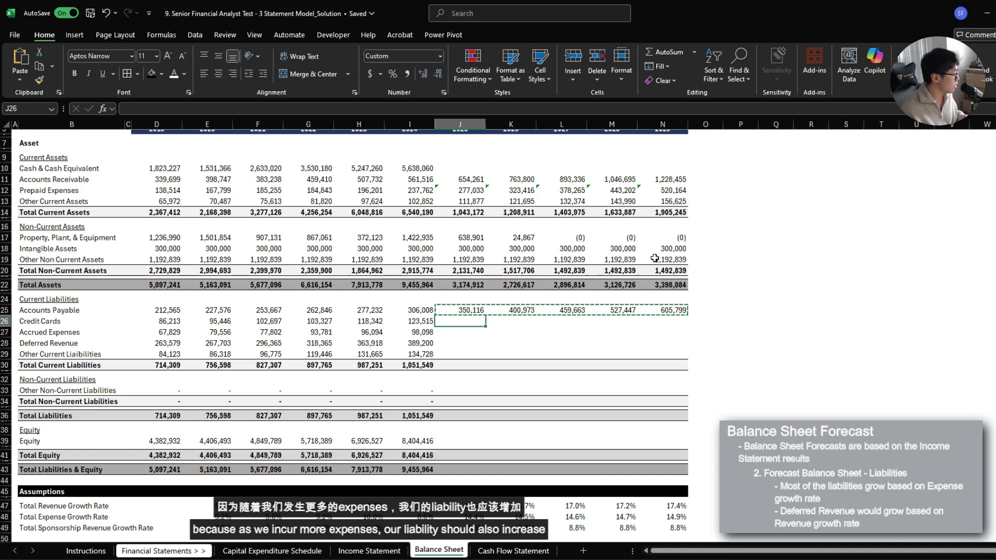
key("ctrl+v")
key("Down")
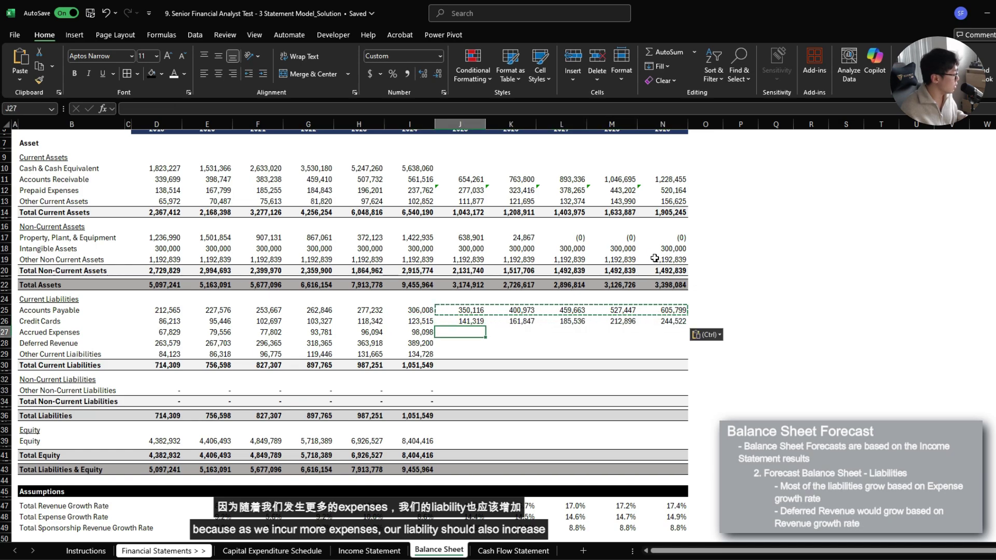
key("ctrl+v")
key("Down")
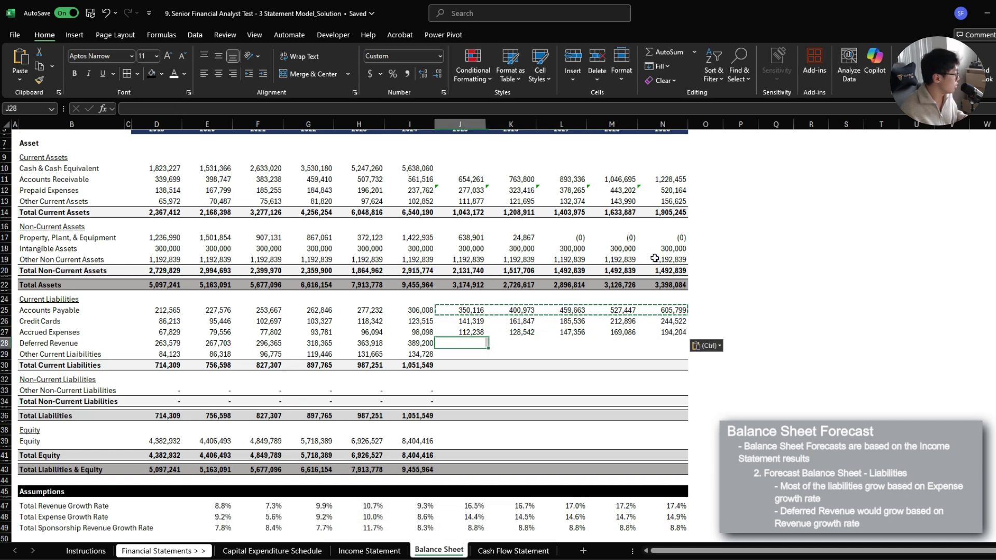
Grow 2025 Deferred Revenue by the revenue growth rate in J28 with =I28*(1+J47)
type("=")
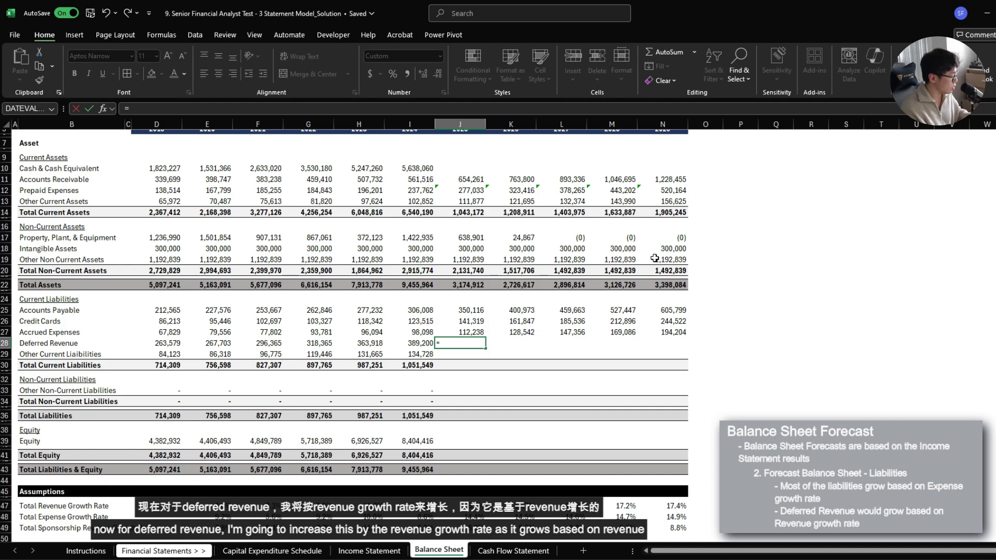
key("Left")
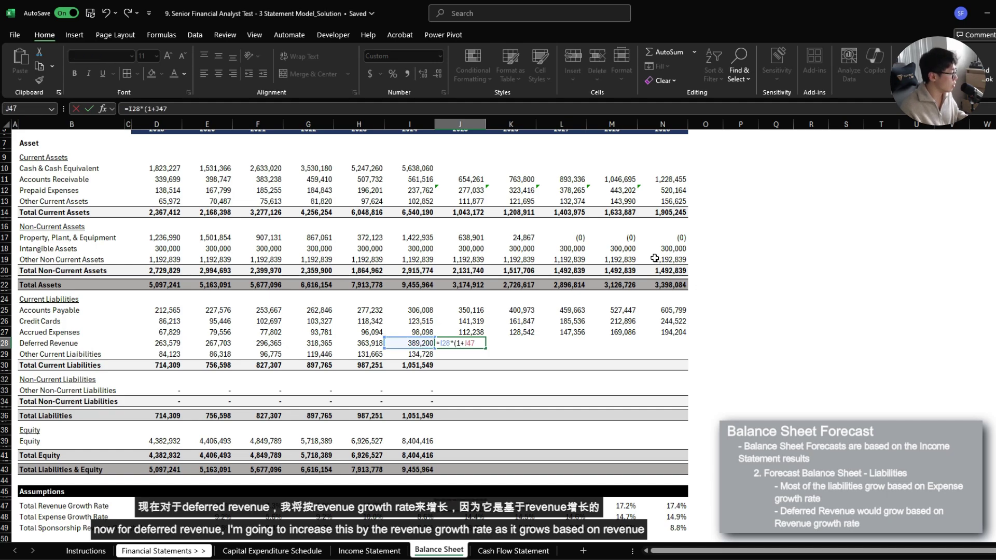
type(")")
key("Return")
Copy the Deferred Revenue formula from J28 across to 2029 in column N
key("Up")
key("ctrl+c")
key("Up")
key("ctrl+Right")
key("Down")
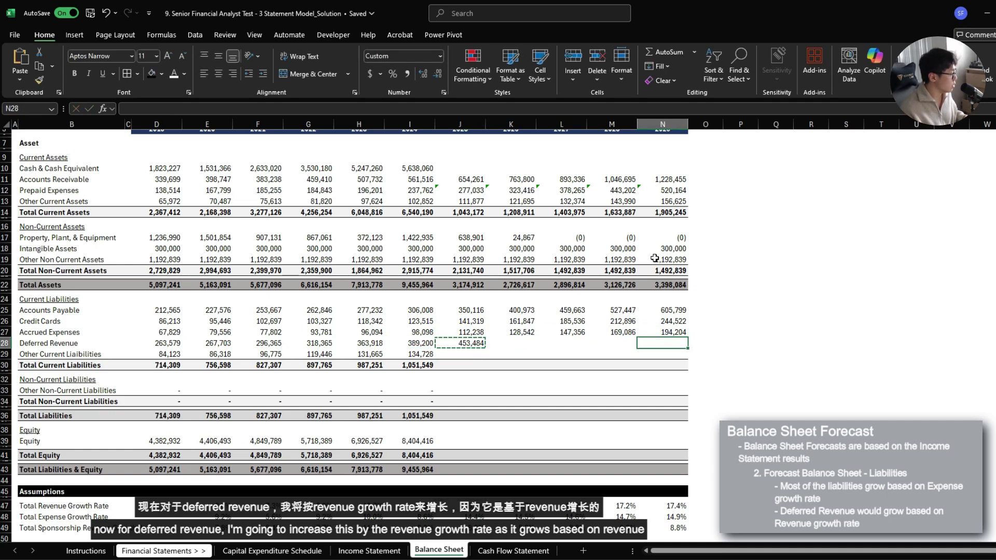
key("shift+Left")
key("shift+Left")
key("shift+Left")
key("ctrl+v")
Copy the Accrued Expenses formulas J27:N27 into the Other Current Liabilities row for 2025–2029
key("Down")
key("Left")
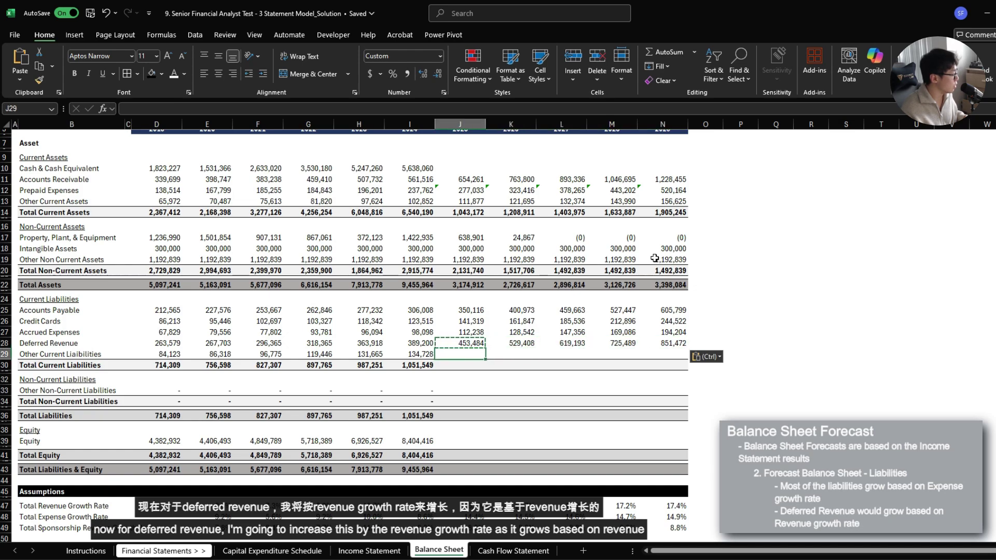
key("Up")
key("Up")
key("shift+Right")
key("shift+Right")
key("shift+Right")
key("shift+Right")
key("ctrl+c")
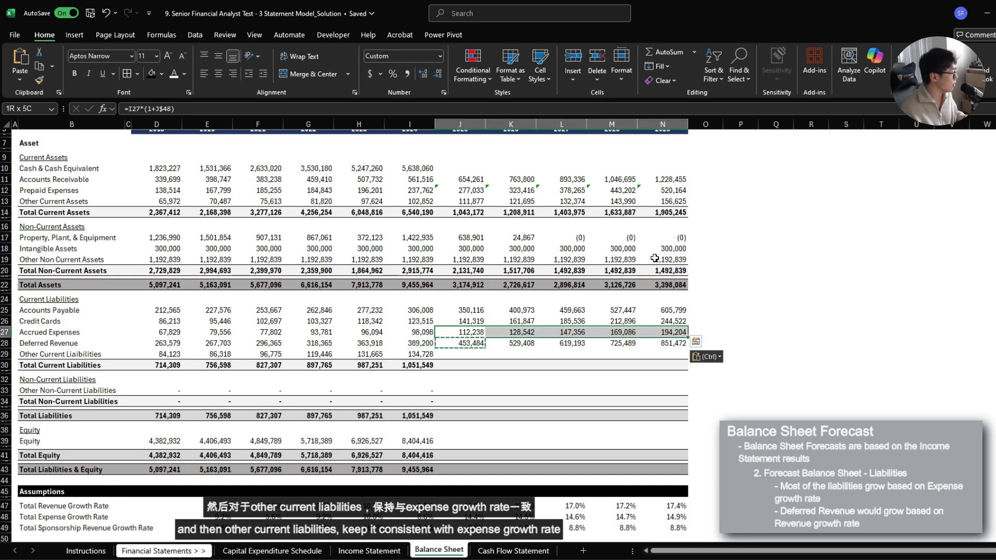
key("Down")
key("Down")
key("Return")
Extend the Total Current Liabilities formula in row 30 across 2025–2029
key("Right")
key("Right")
key("Right")
key("Right")
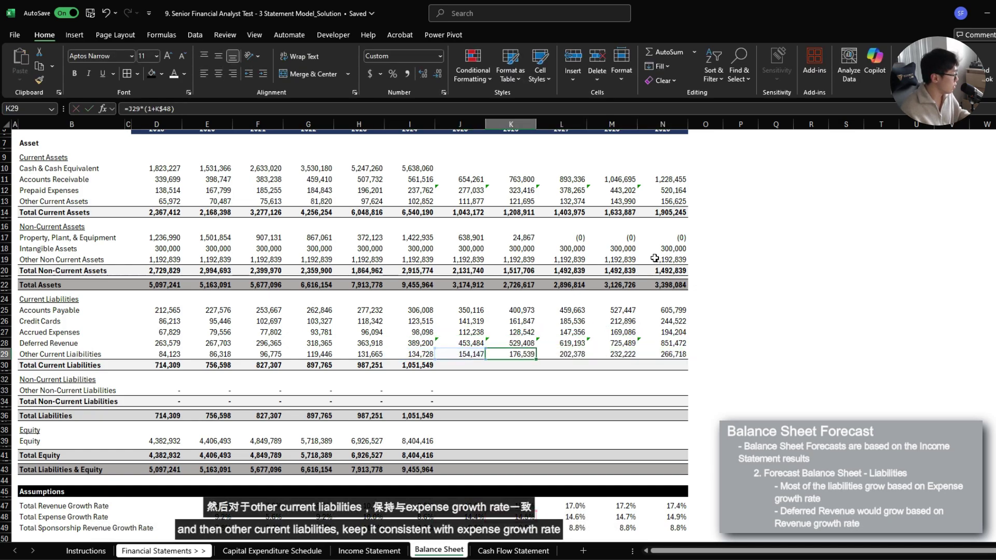
key("Left")
key("Left")
key("Left")
key("Left")
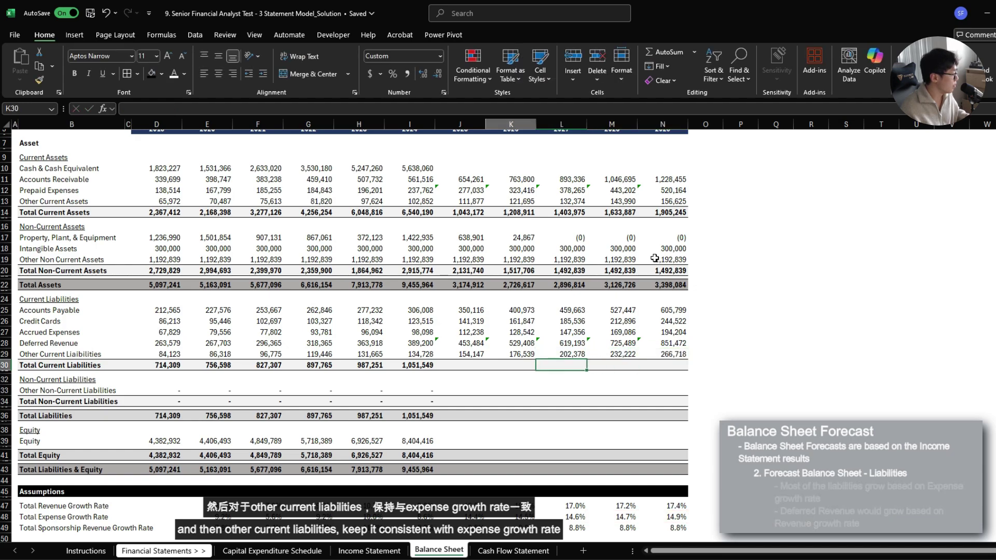
key("Down")
Check the historical Other Non-Current Liabilities and carry the 2024 balance into 2025 in J33 with =I33
key("Left")
key("Left")
key("Left")
key("Left")
key("Left")
key("Left")
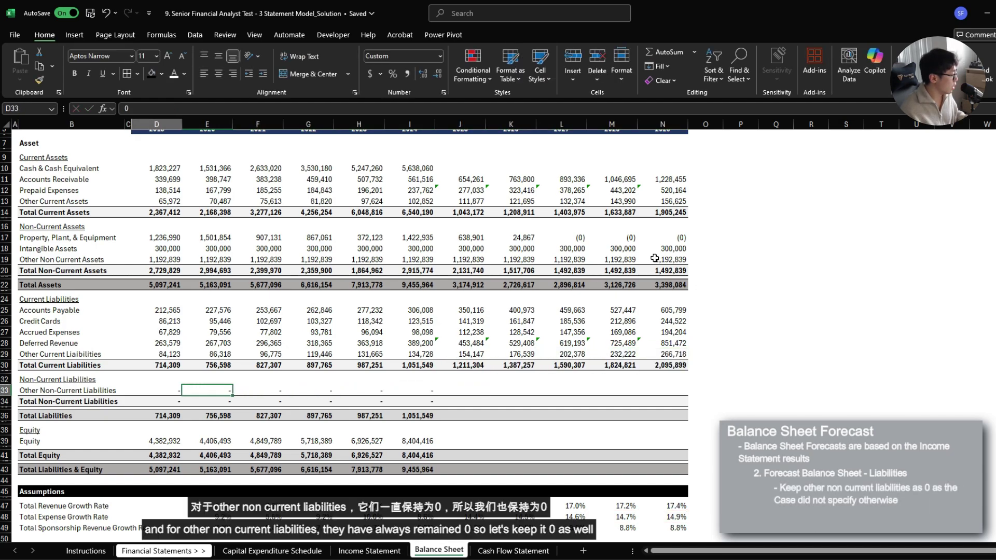
key("Right")
key("Right")
key("Right")
key("Right")
key("Right")
key("Right")
type("=")
key("Left")
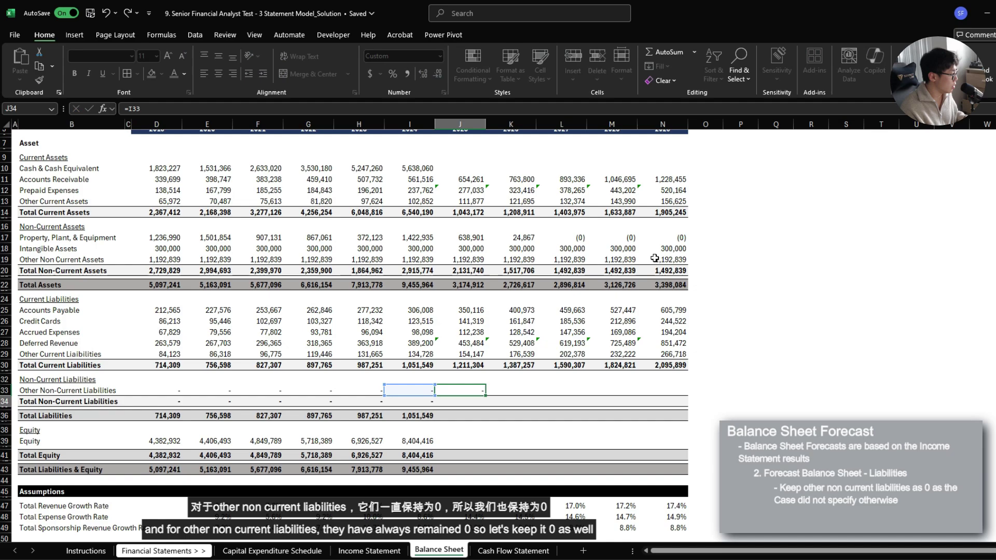
key("ctrl+Return")
Copy the Other Non-Current Liabilities formula from J33 across to 2029 in column N
key("ctrl+c")
key("shift+Right")
key("shift+Right")
key("shift+Right")
key("shift+Right")
key("ctrl+v")
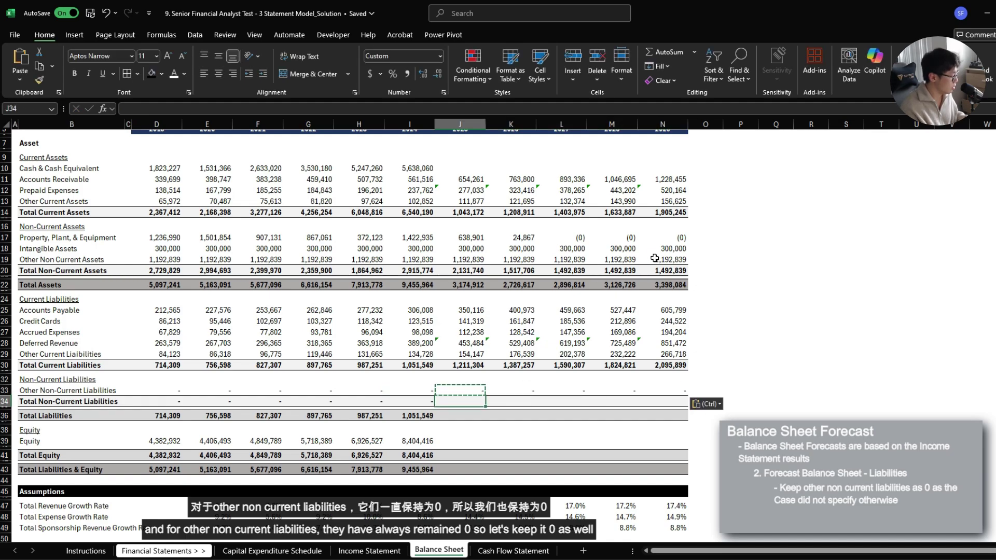
Extend the Total Non-Current Liabilities and Total Liabilities formulas in rows 34 and 36 across 2025–2029
key("Escape")
key("Down")
key("Down")
key("Down")
key("Down")
key("Down")
Review the balance sheet instruction about additional equity injections on the Instructions sheet
key("ctrl+Page_Up")
key("ctrl+Page_Up")
key("ctrl+Page_Up")
key("ctrl+Page_Up")
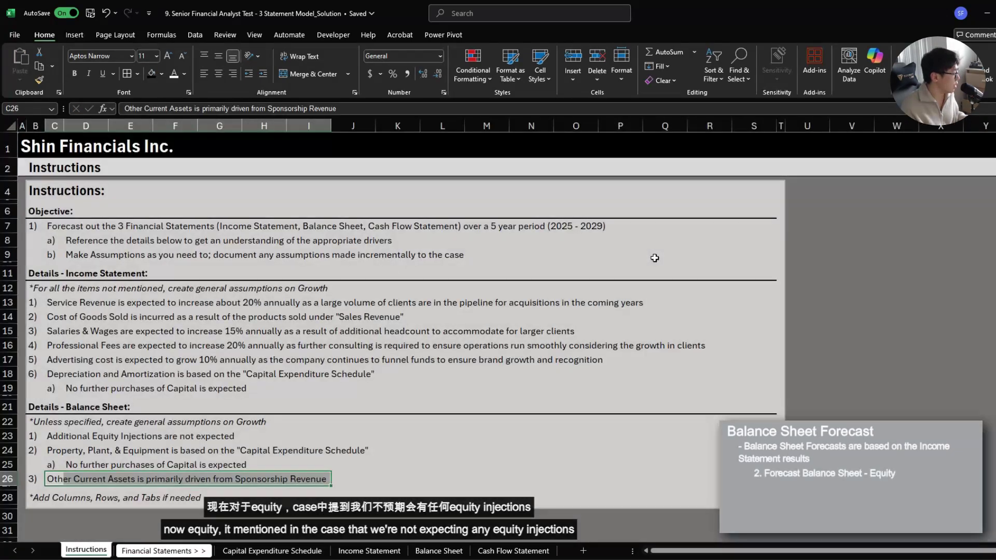
key("Up")
key("Up")
key("Up")
key("shift+Right")
key("shift+Right")
key("shift+Right")
key("shift+Right")
key("shift+Right")
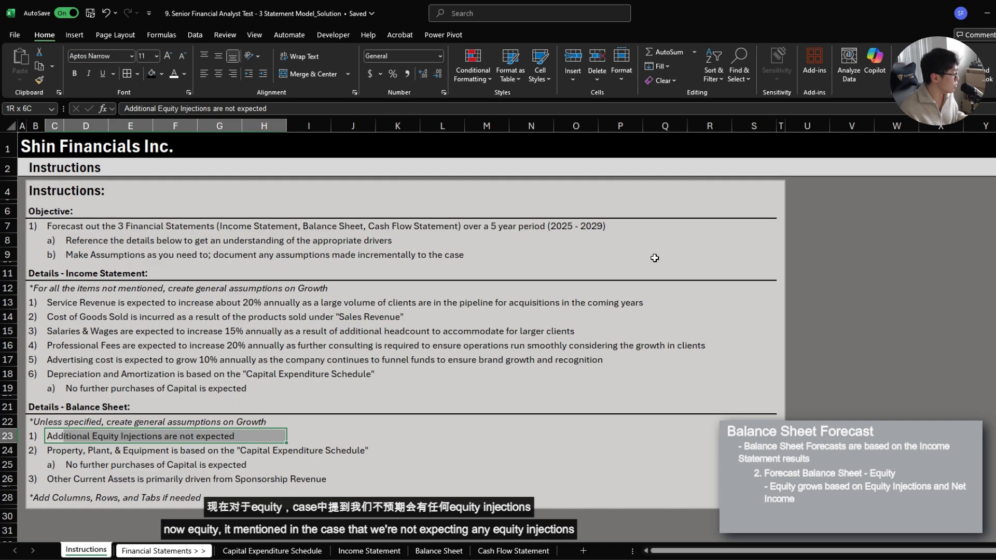
Forecast 2025 Equity on the Balance Sheet by adding net income in J39 with =I39+'Income Statement'!J34
key("ctrl+Page_Down")
key("ctrl+Page_Down")
key("ctrl+Page_Down")
key("ctrl+Page_Down")
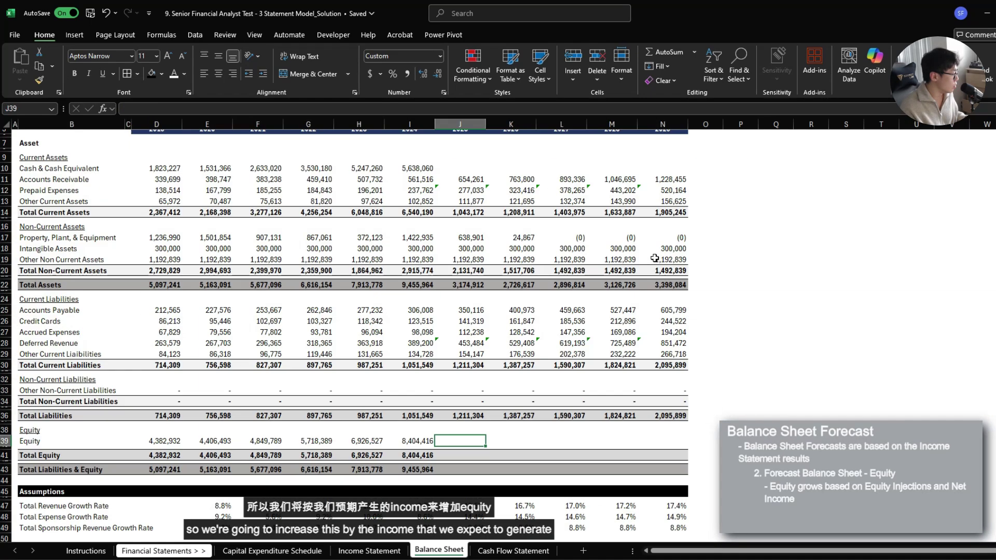
type("=")
key("Left")
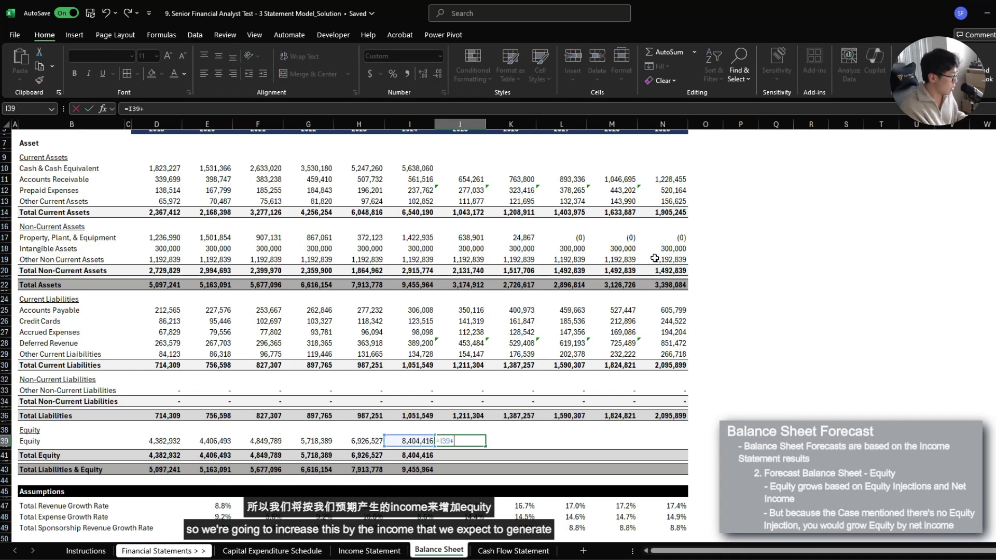
type("+")
key("ctrl+Page_Up")
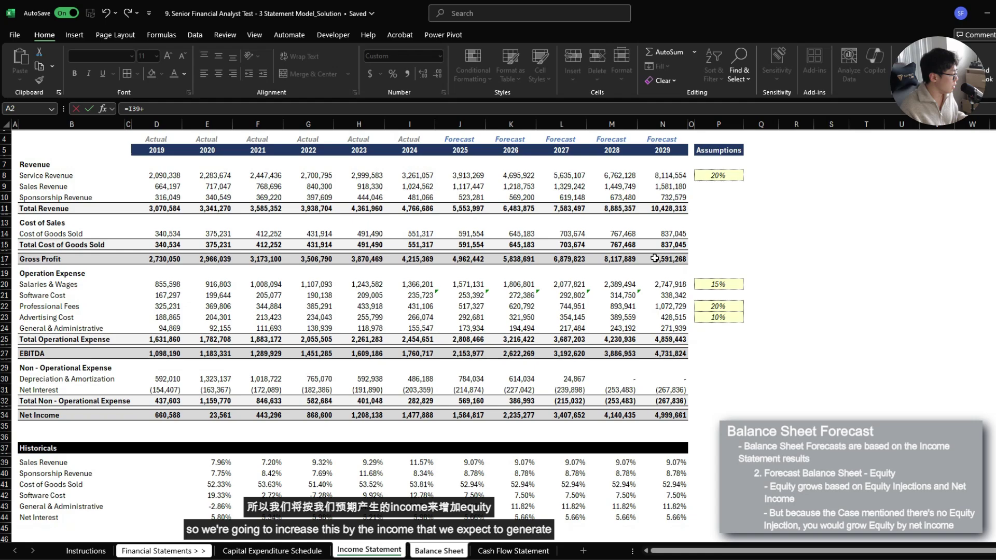
left_click(469, 415)
key("ctrl+Return")
Copy the Equity formula from J39 across to 2029 in column N
key("ctrl+c")
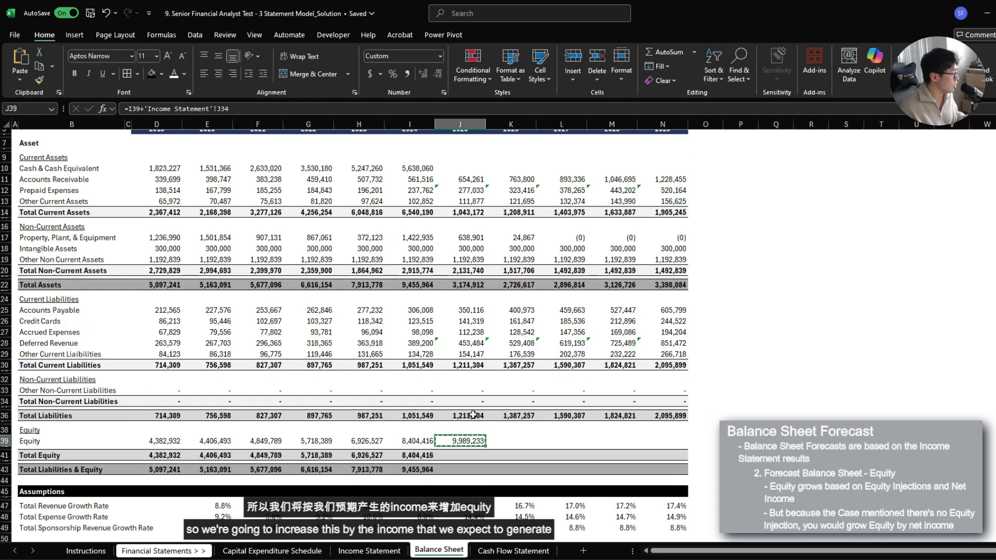
key("shift+Right")
key("shift+Right")
key("shift+Right")
key("shift+Right")
key("ctrl+v")
key("shift+Left")
key("shift+Left")
key("shift+Left")
key("shift+Left")
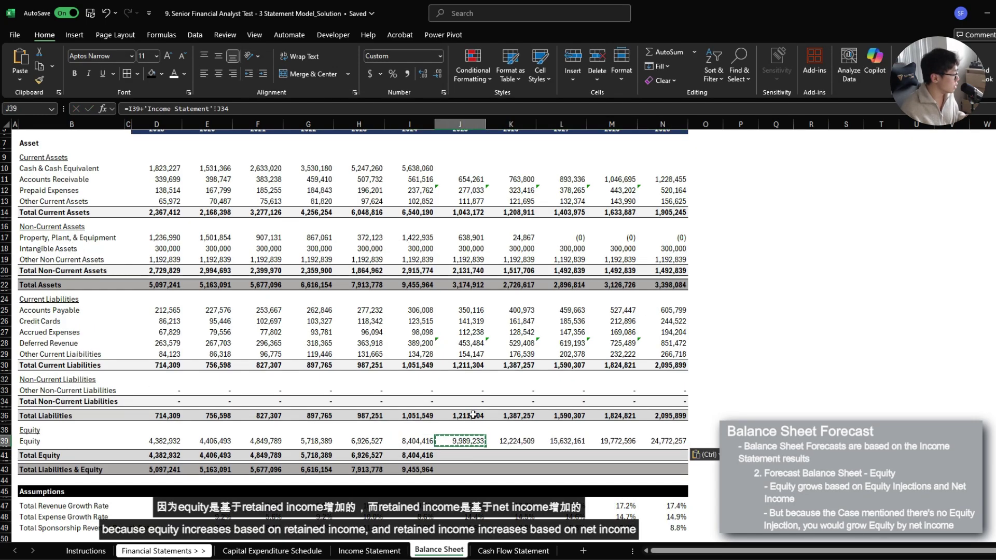
Examine the 2025–2029 Net Income row on the Income Statement and return to the Balance Sheet
key("ctrl+Page_Up")
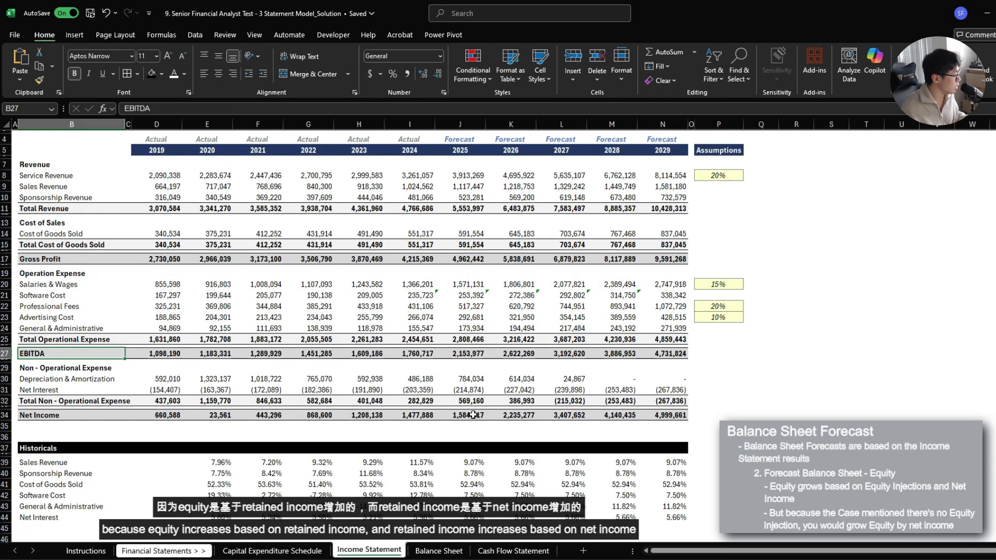
left_click_drag(469, 415, 683, 411)
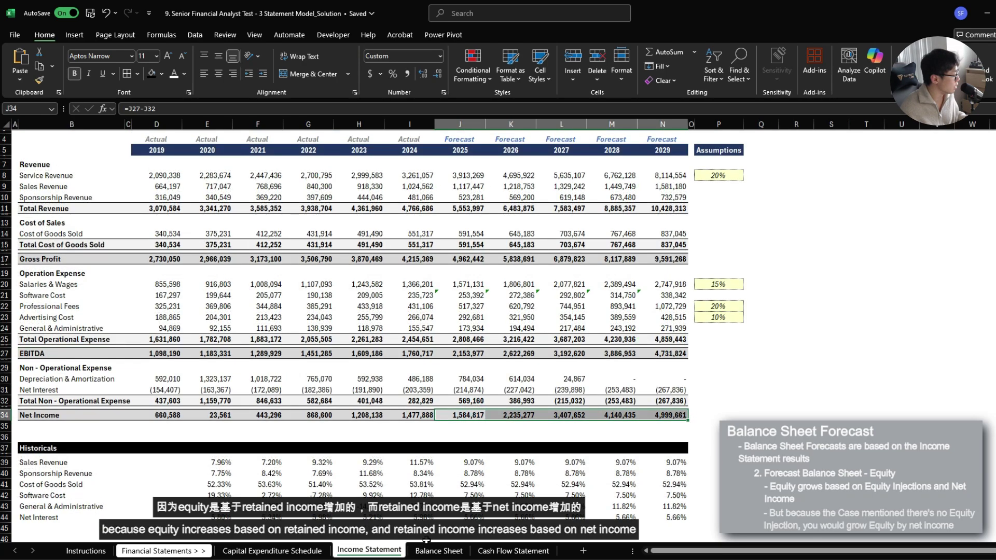
left_click(438, 550)
Extend the Total Equity and Total Liabilities & Equity formulas in rows 41 and 43 across 2025–2029
key("Down")
key("Down")
key("Down")
key("Down")
key("Down")
key("Down")
Insert two rows above the Assumptions header to make room for a balance check
key("Left")
key("Left")
key("Left")
key("Left")
key("Left")
key("Left")
key("Left")
key("Left")
key("Left")
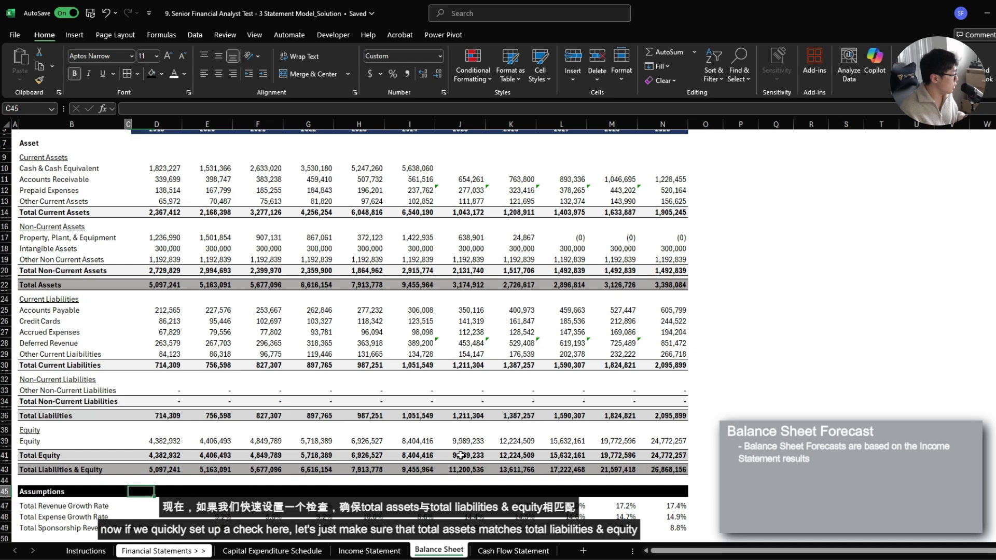
key("Right")
key("shift+Down")
key("alt")
type("hir")
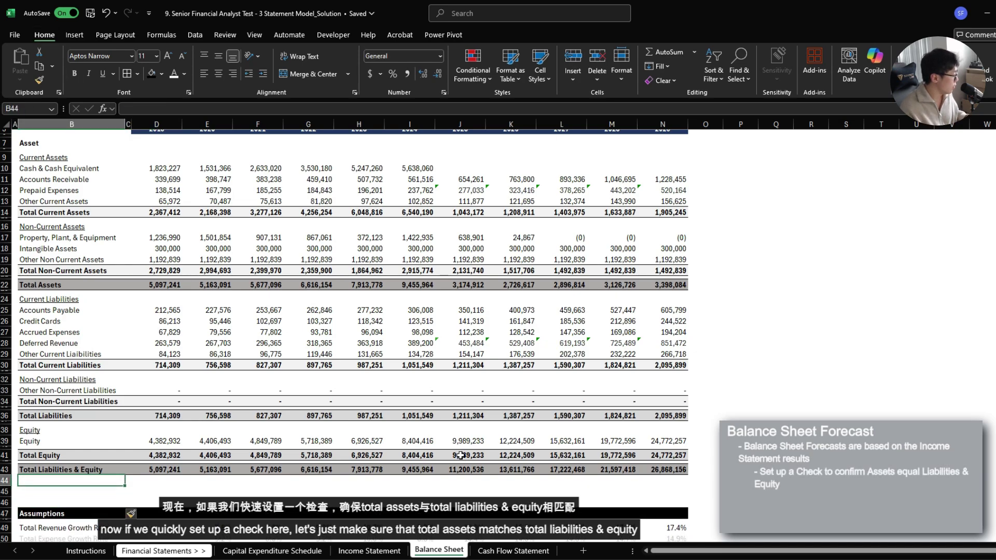
type("Check:")
Label row 45 "Check:" and subtract Total Liabilities & Equity from Total Assets in D45 with =D22-D43
key("Right")
key("Right")
type("=")
key("Up")
key("Up")
key("Up")
key("Up")
key("Up")
key("Up")
key("Up")
key("Up")
key("Up")
key("Up")
key("Up")
key("Up")
key("Up")
key("Up")
key("Up")
key("Up")
key("Up")
key("Up")
key("Up")
key("Up")
key("Up")
key("Up")
key("Up")
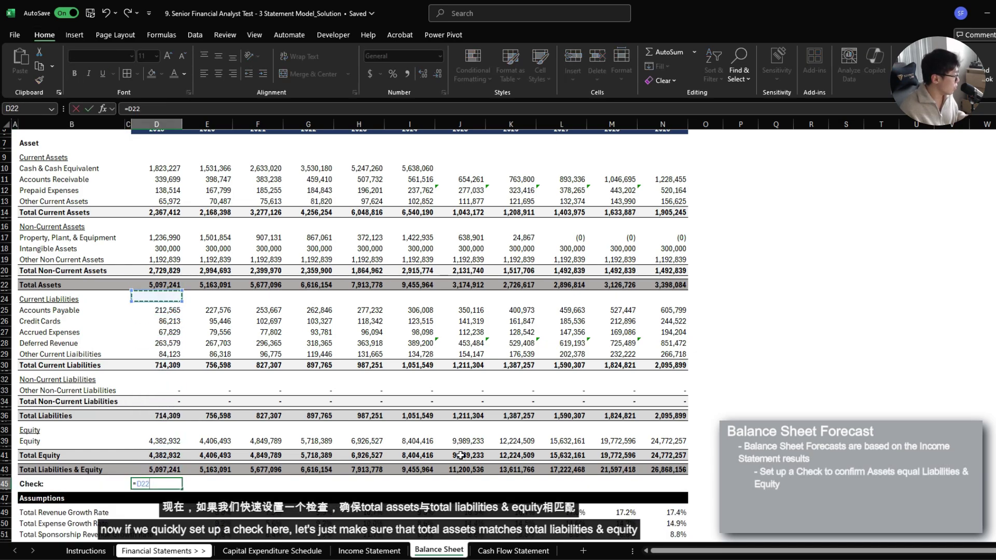
type("-")
key("Up")
key("Up")
key("ctrl+Return")
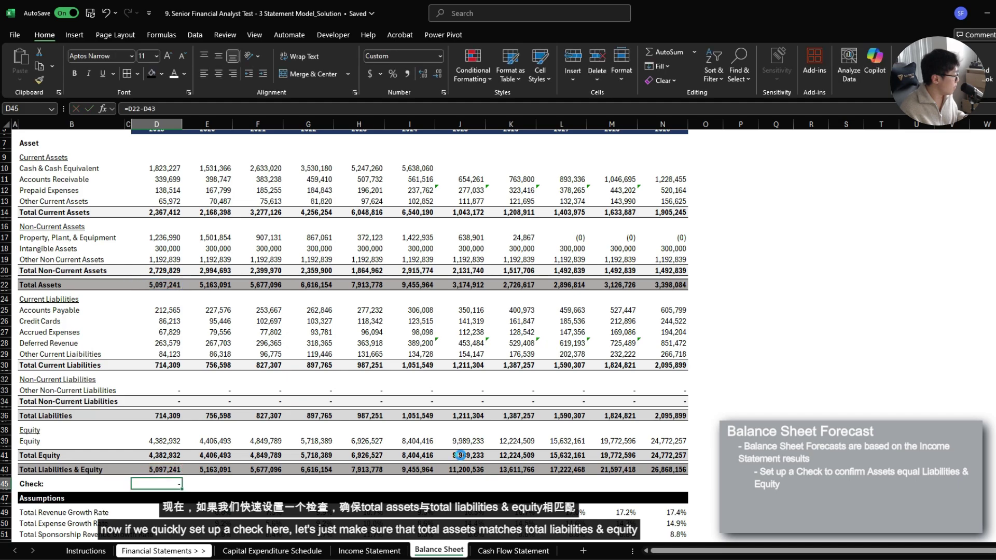
Copy the check formula from D45 across all years to 2029 in column N
key("ctrl+c")
key("shift+Right")
key("shift+Right")
key("shift+Right")
key("shift+Right")
key("shift+Right")
Review the 2025–2029 check differences in J45:N45 alongside the empty Cash & Cash Equivalent cells J10:N10
key("shift+Right")
key("shift+Right")
key("shift+Right")
key("shift+Right")
key("shift+Right")
key("ctrl+v")
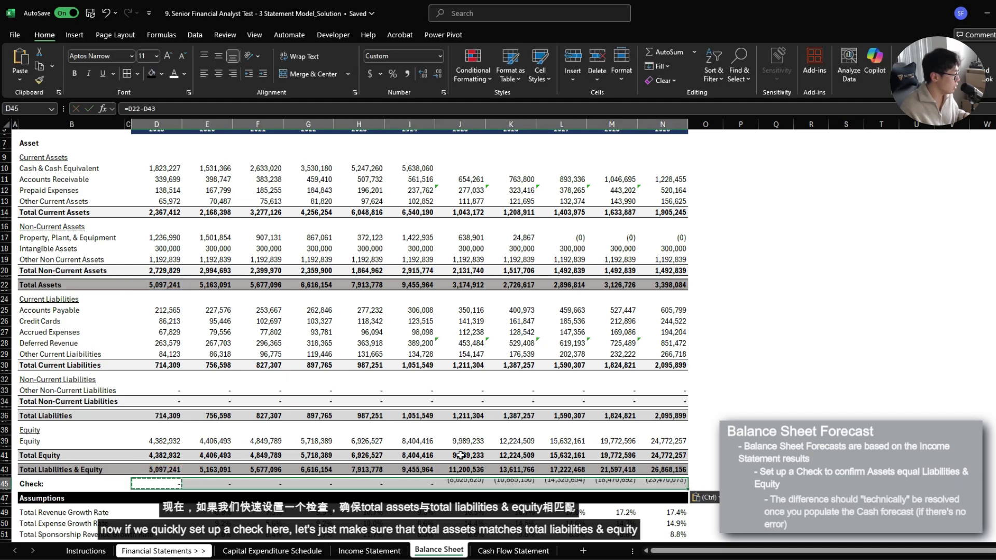
key("Right")
key("Right")
key("Right")
key("Right")
key("Right")
key("Right")
key("shift+Right")
key("shift+Right")
key("shift+Right")
key("shift+Right")
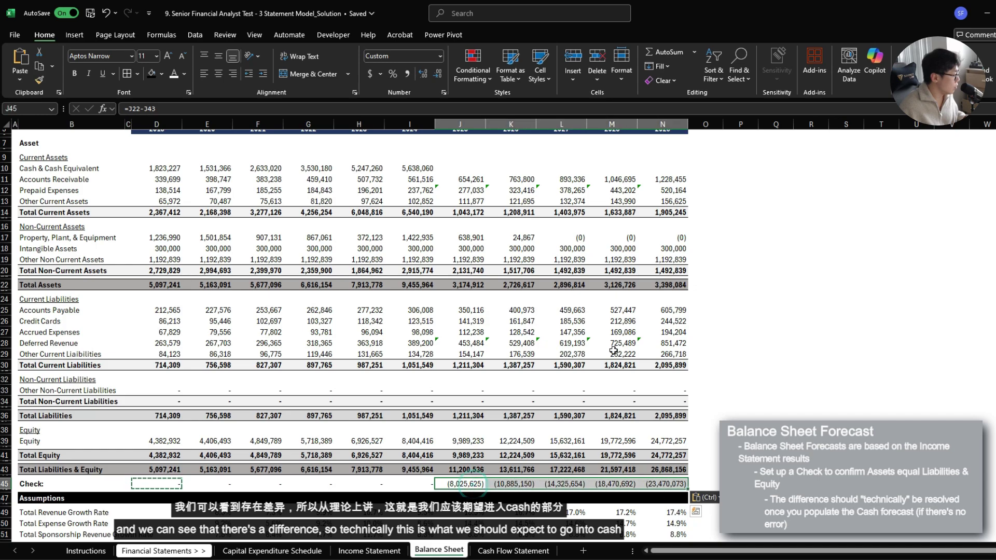
left_click(467, 168)
key("shift+Right")
key("shift+Right")
key("shift+Right")
key("shift+Right")
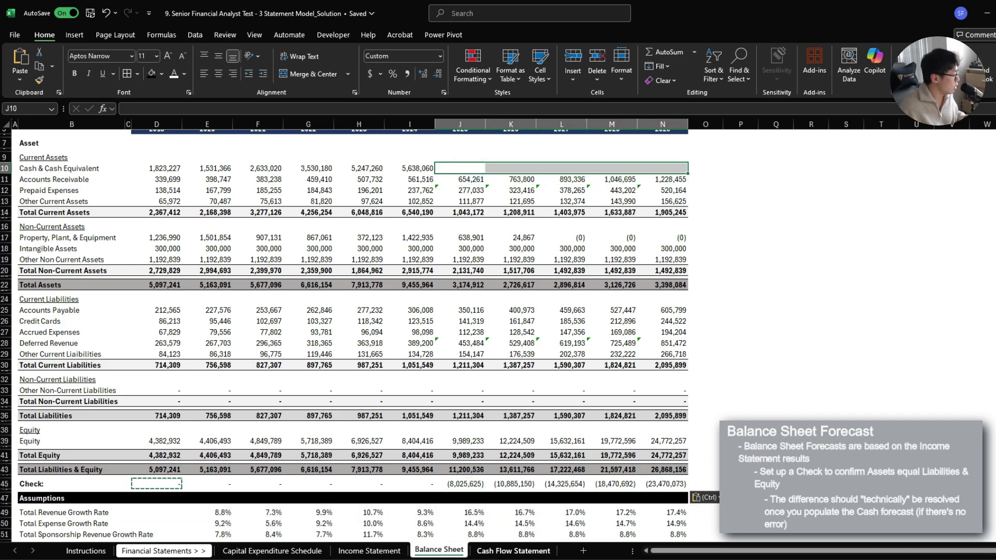
Open the Cash Flow Statement sheet and examine its forecast Net Income row and the Operating, Financing and Investing sections
left_click(516, 551)
left_click(461, 180)
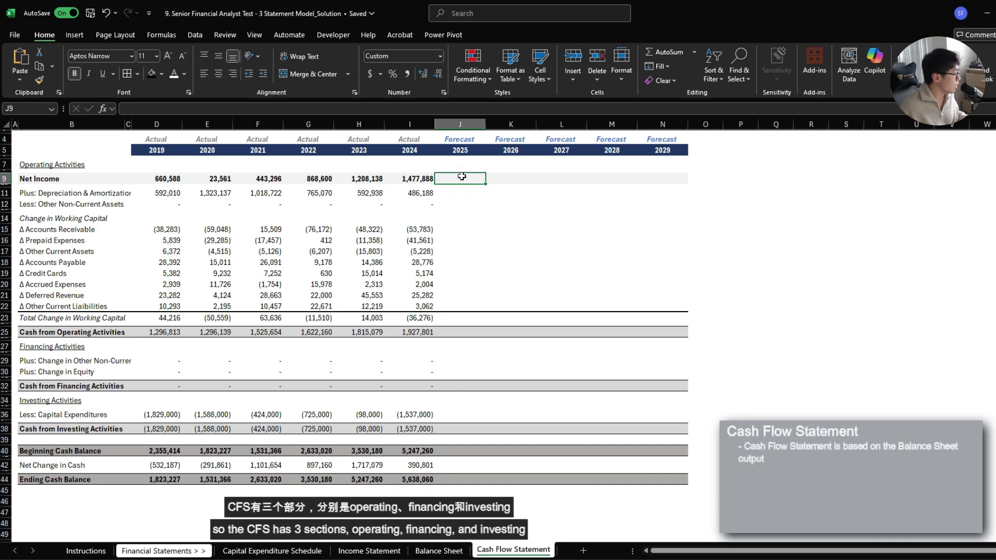
left_click_drag(457, 179, 677, 178)
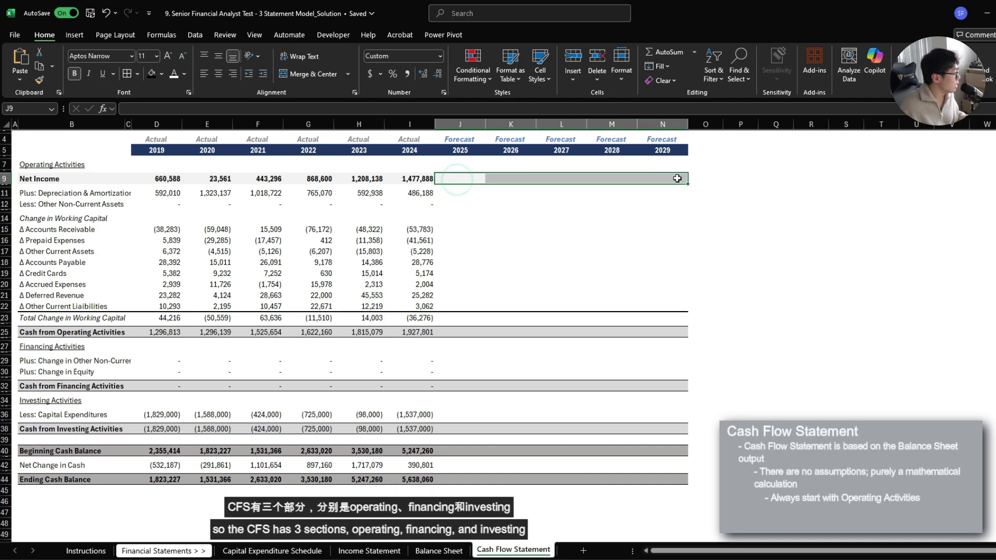
left_click(52, 165)
left_click(36, 346)
left_click(49, 399)
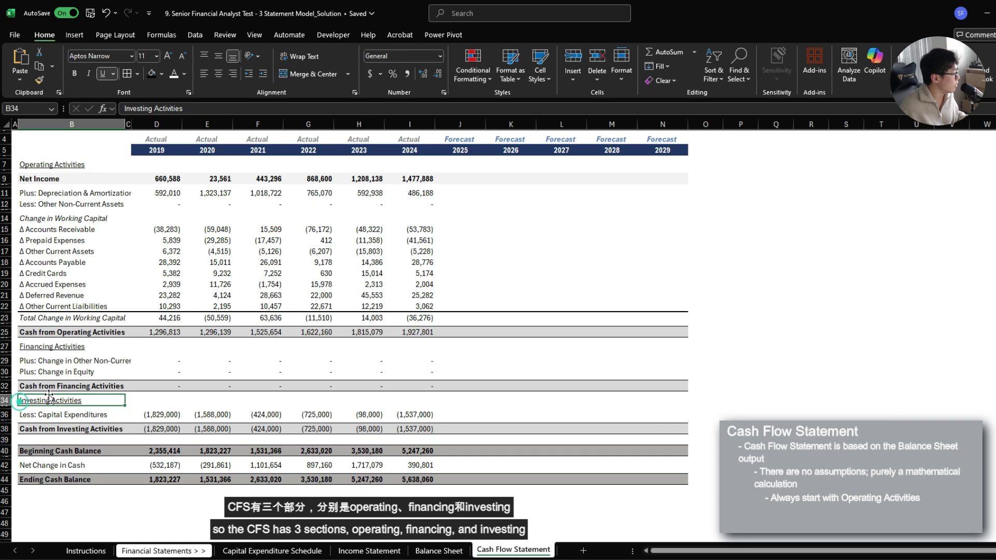
Link the 2025 Net Income in J9 to 'Income Statement'!J34 and copy it across the forecast years to 2029
left_click(474, 180)
type("=")
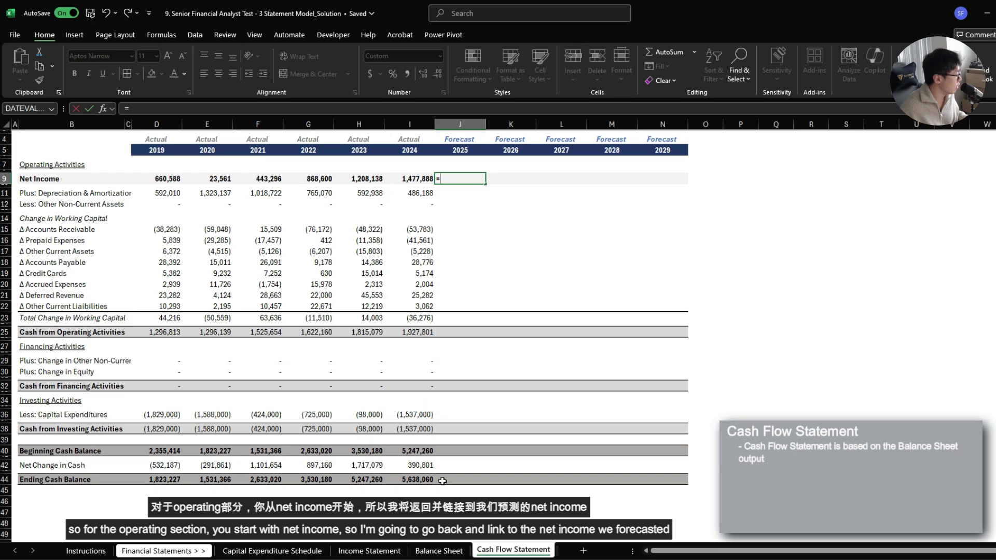
left_click(370, 551)
left_click(455, 431)
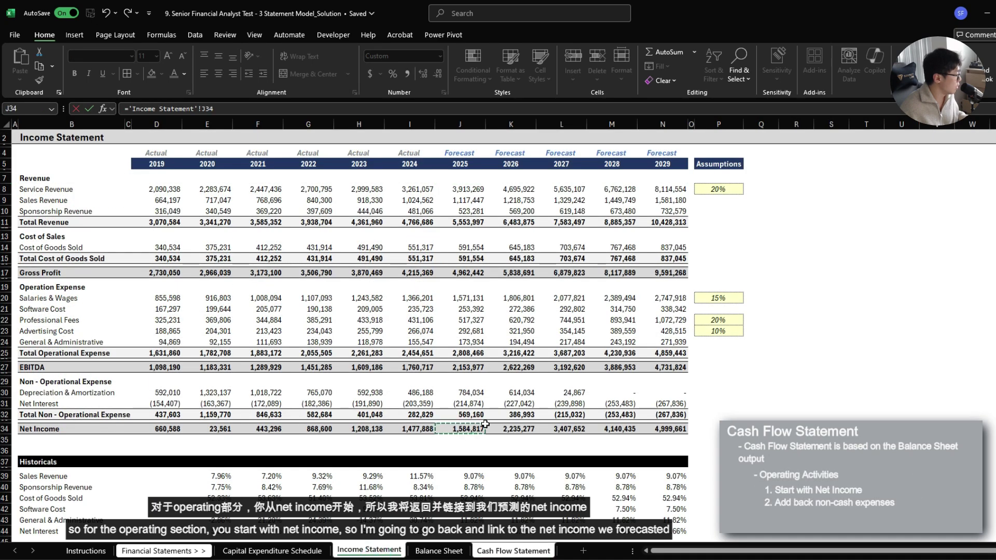
key("Return")
key("Up")
key("ctrl+c")
key("shift+Right")
key("shift+Right")
key("shift+Right")
key("shift+Right")
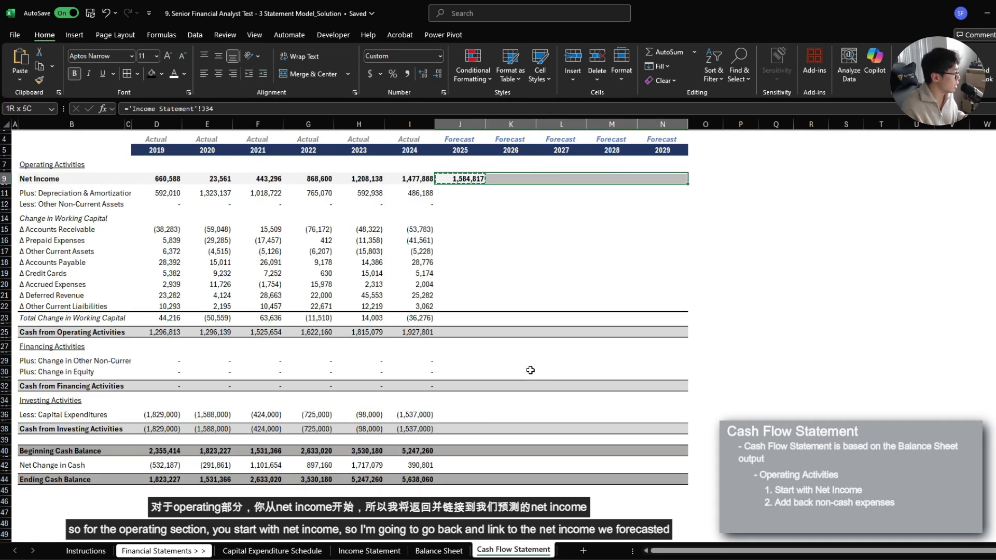
key("ctrl+v")
Link the 2025 Depreciation & Amortization add-back in J11 to the income statement with ='Income Statement'!J30
key("Down")
key("Down")
key("Left")
key("ctrl+shift+Left")
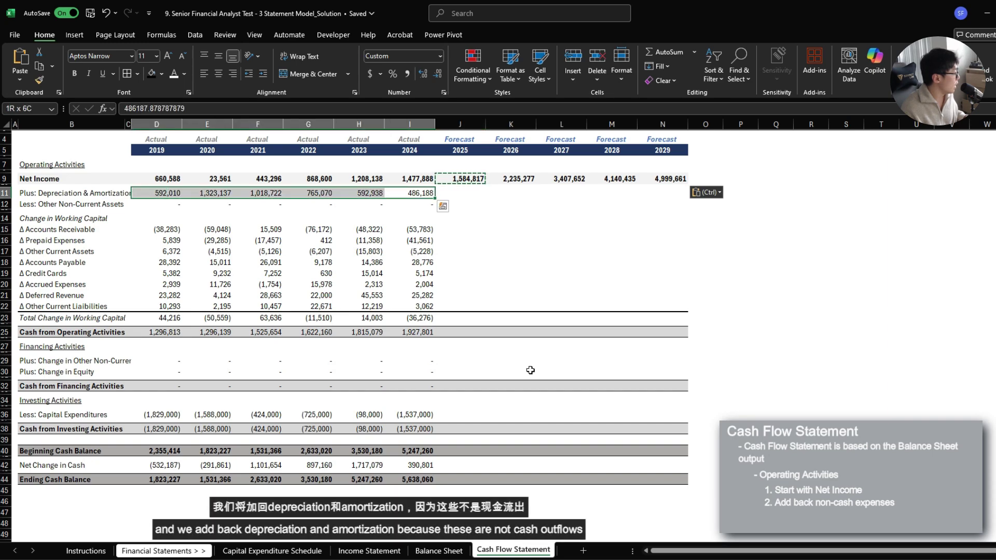
key("Right")
type("=")
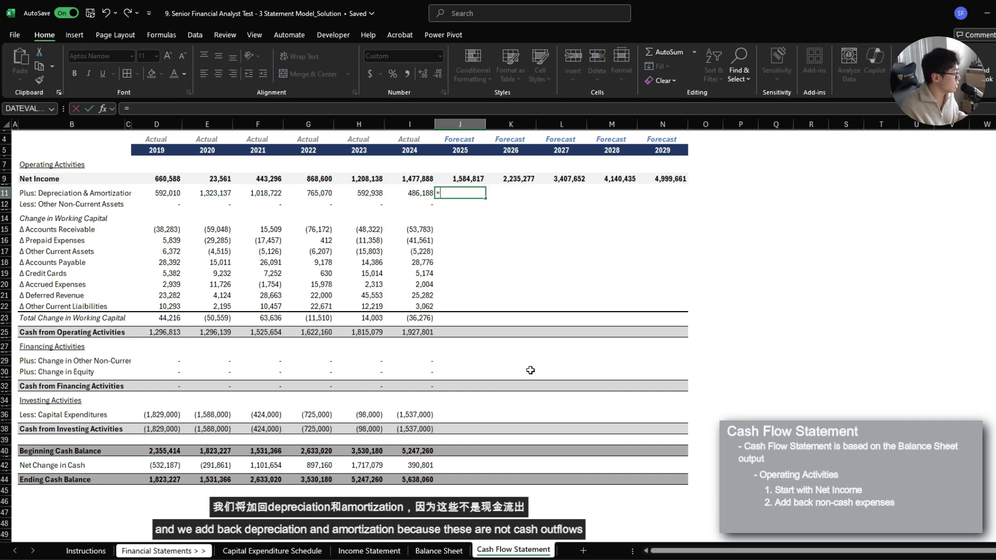
key("ctrl+Page_Up")
key("ctrl+Page_Up")
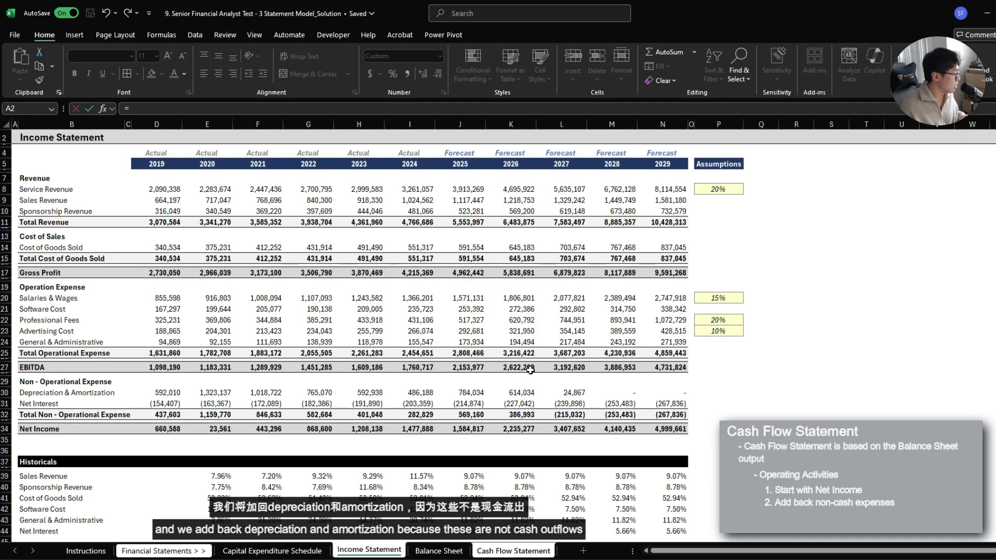
left_click(465, 387)
key("Return")
Copy the Depreciation & Amortization link from J11 across the forecast years to 2029 in column N
key("Up")
key("ctrl+c")
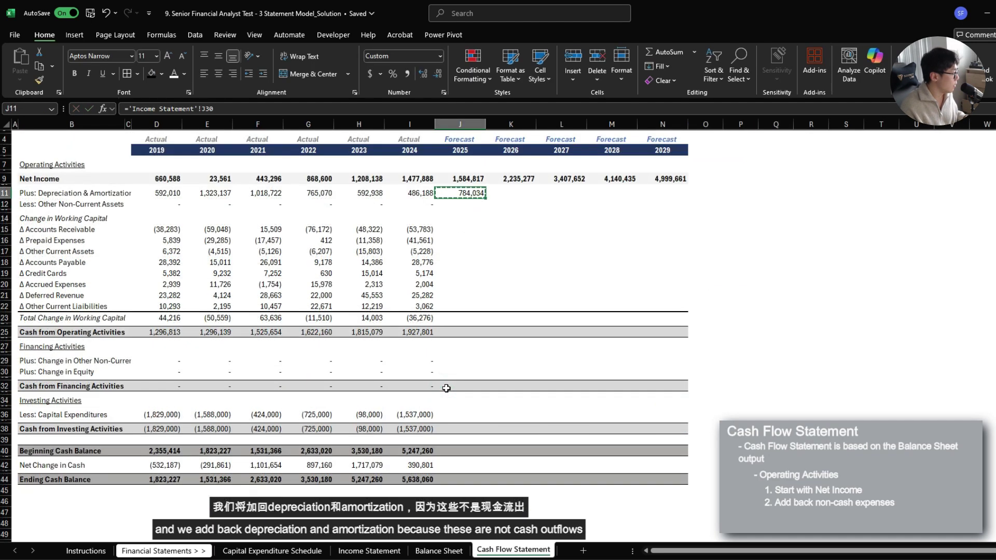
key("shift+Right")
key("shift+Right")
key("shift+Right")
key("shift+Right")
key("ctrl+v")
Examine the Other Non-Current Assets and Change in Working Capital rows against the asset and liability lines on the Balance Sheet
key("Down")
key("Down")
key("Down")
key("Left")
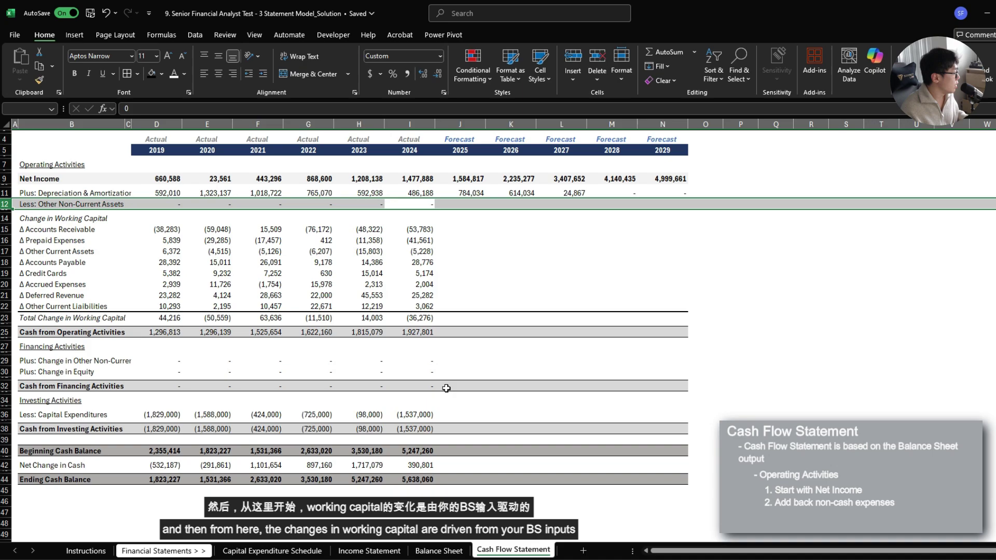
key("Down")
key("ctrl+shift+Left")
key("Right")
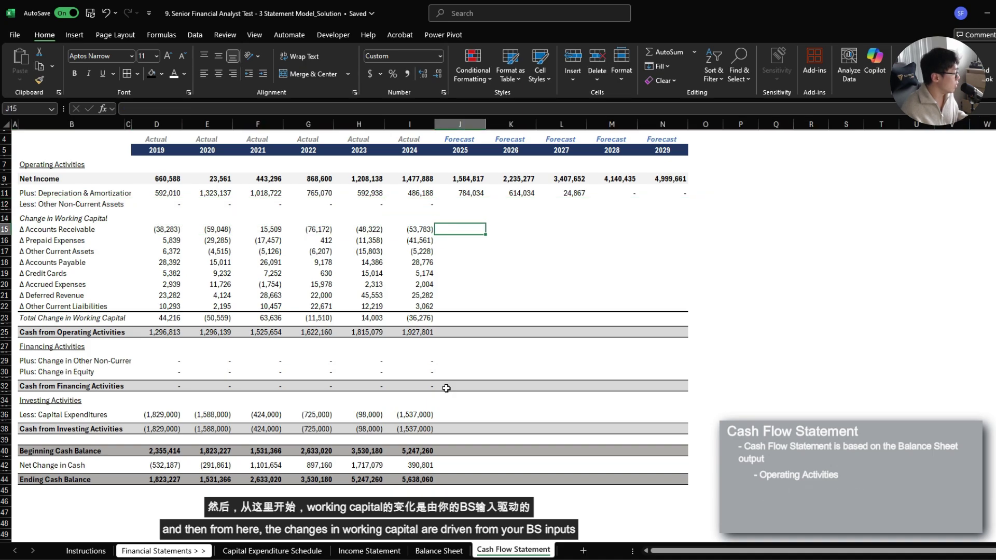
key("ctrl+Page_Up")
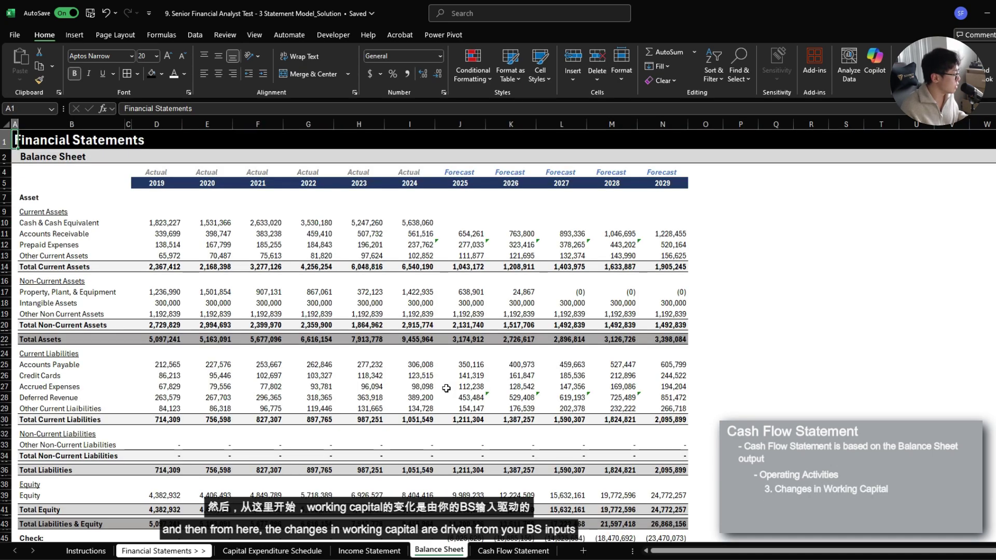
key("ctrl+Page_Down")
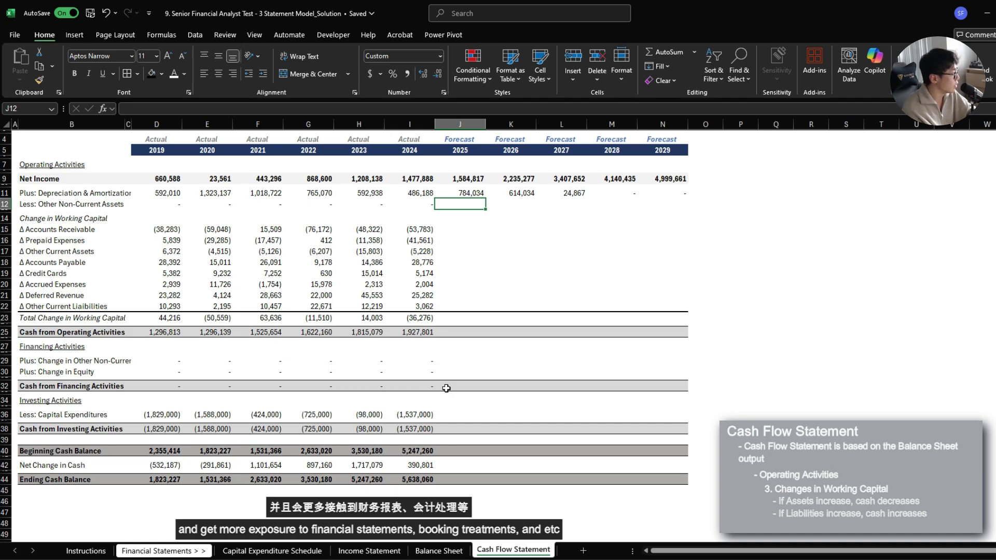
Calculate Other Non-Current Assets in J12 as prior minus current year, ='Balance Sheet'!I19-'Balance Sheet'!J19, and copy it across to 2029
type("=")
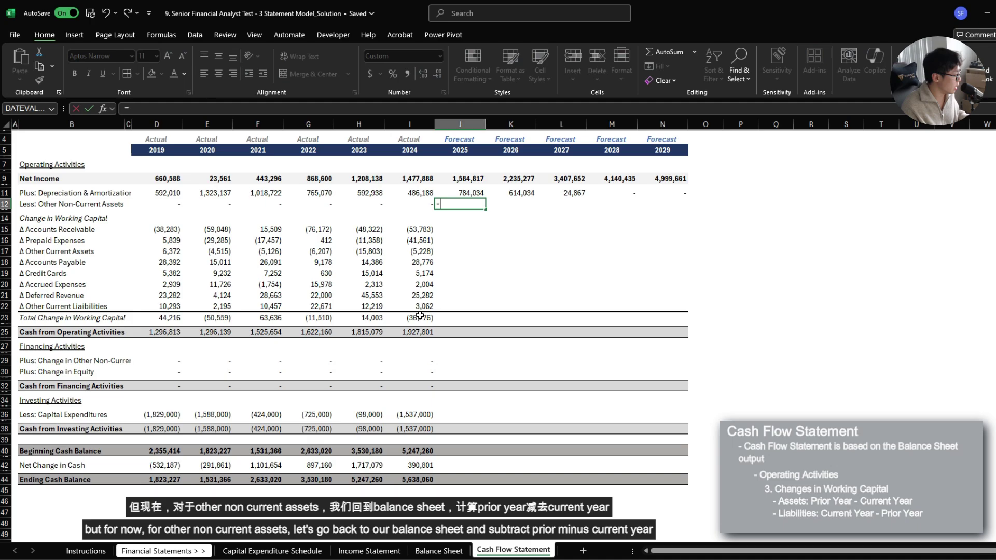
key("ctrl+Page_Up")
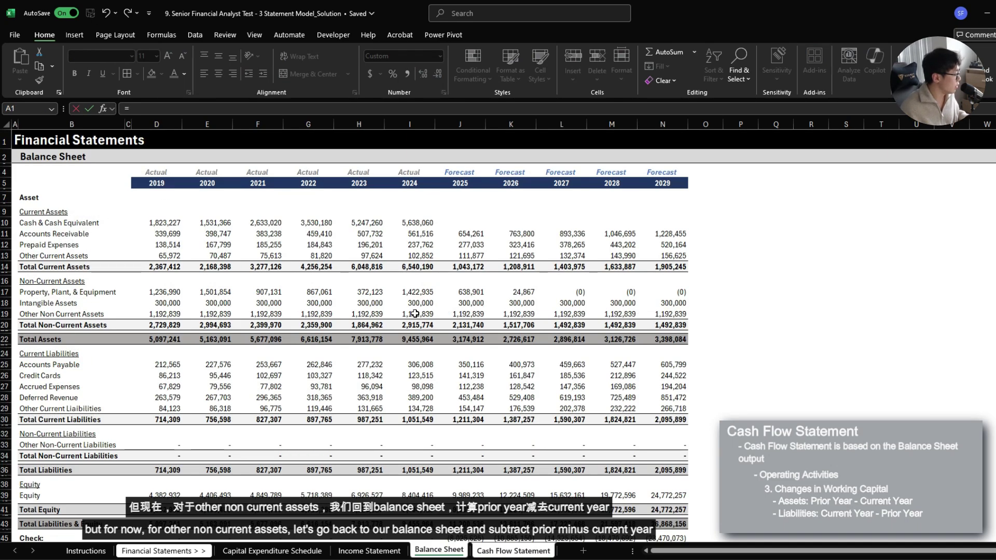
left_click(415, 314)
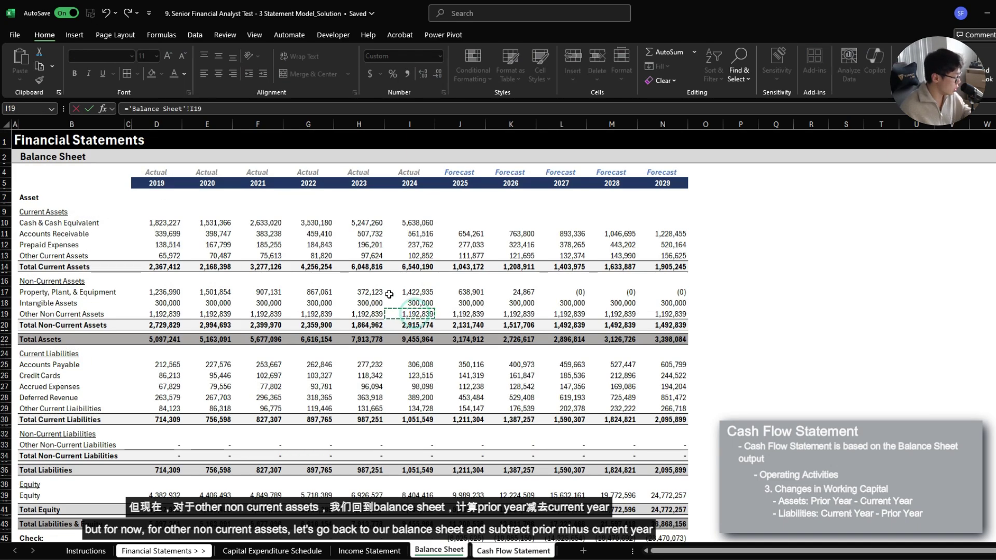
type("-")
left_click(471, 316)
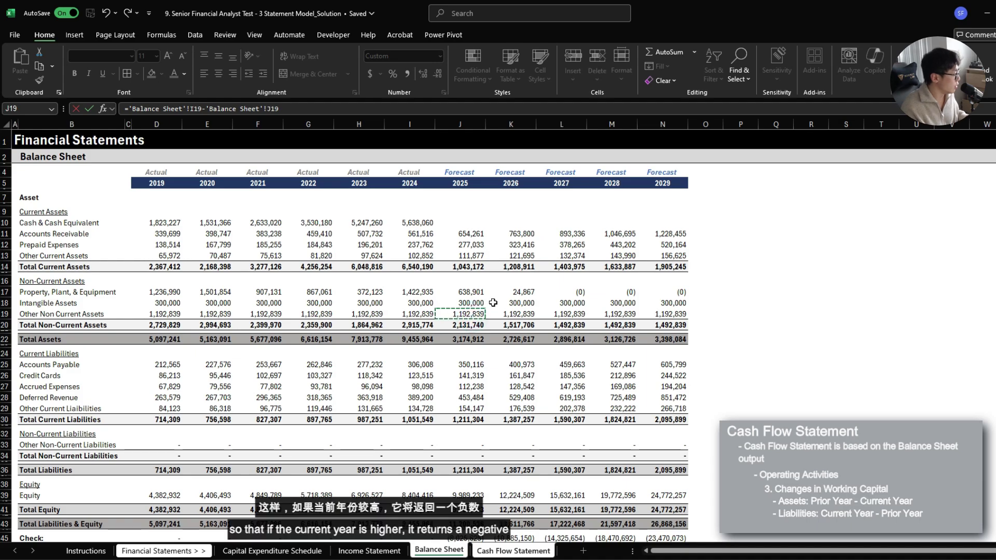
key("ctrl+Return")
key("ctrl+c")
key("shift+Right")
key("shift+Right")
key("shift+Right")
key("shift+Right")
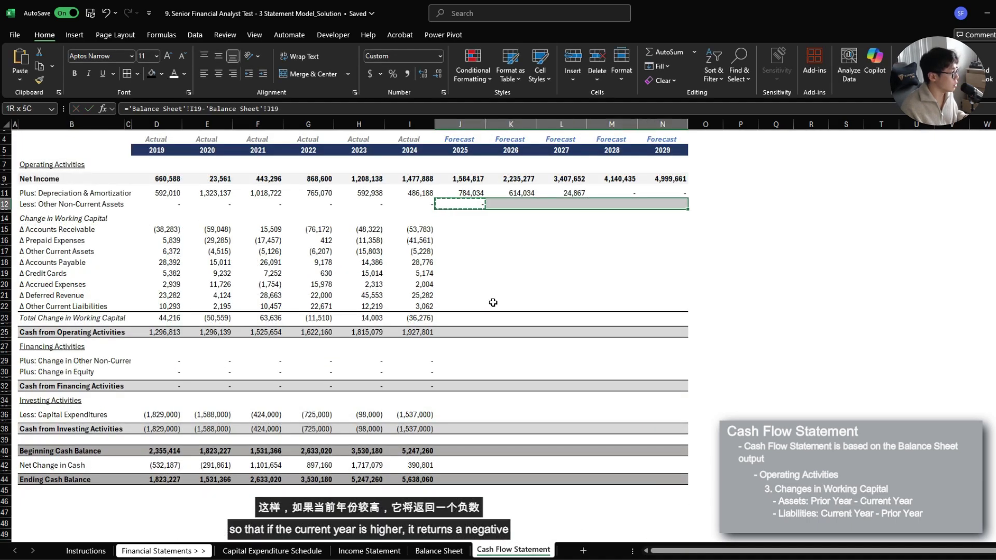
key("ctrl+v")
Calculate the 2025 change in Accounts Receivable in J15 as prior minus current year with ='Balance Sheet'!I11-'Balance Sheet'!J11
key("Down")
key("Down")
key("Down")
type("=")
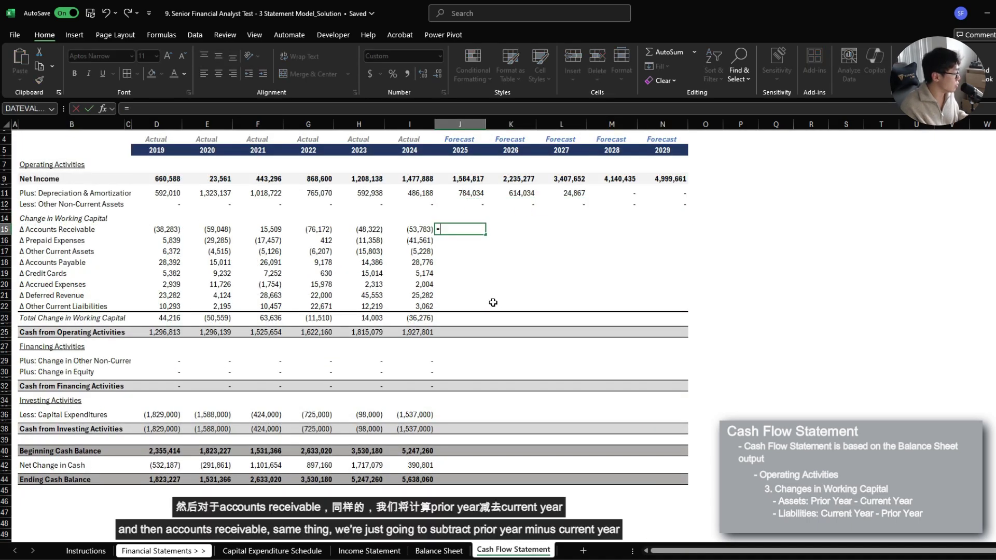
key("ctrl+Page_Up")
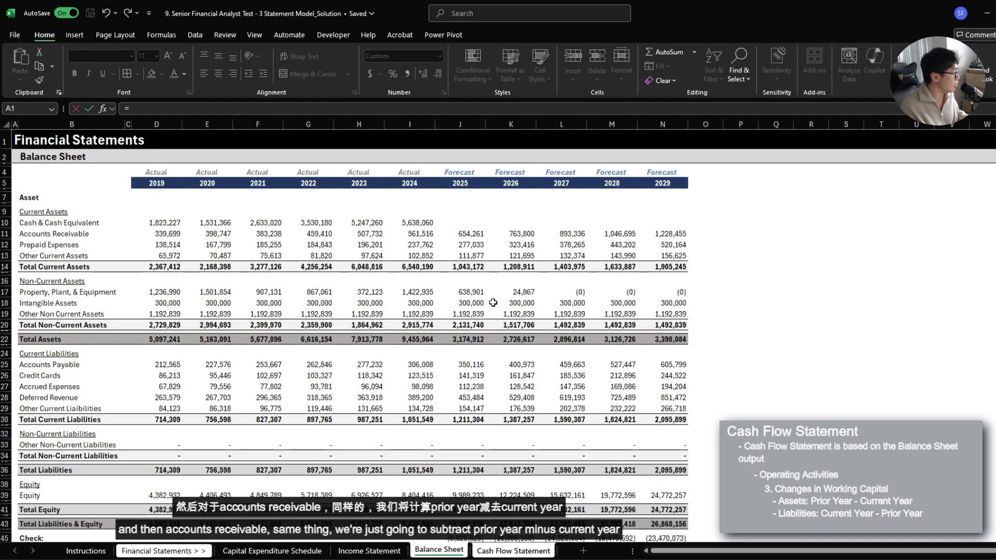
left_click(423, 234)
type("-")
left_click(474, 234)
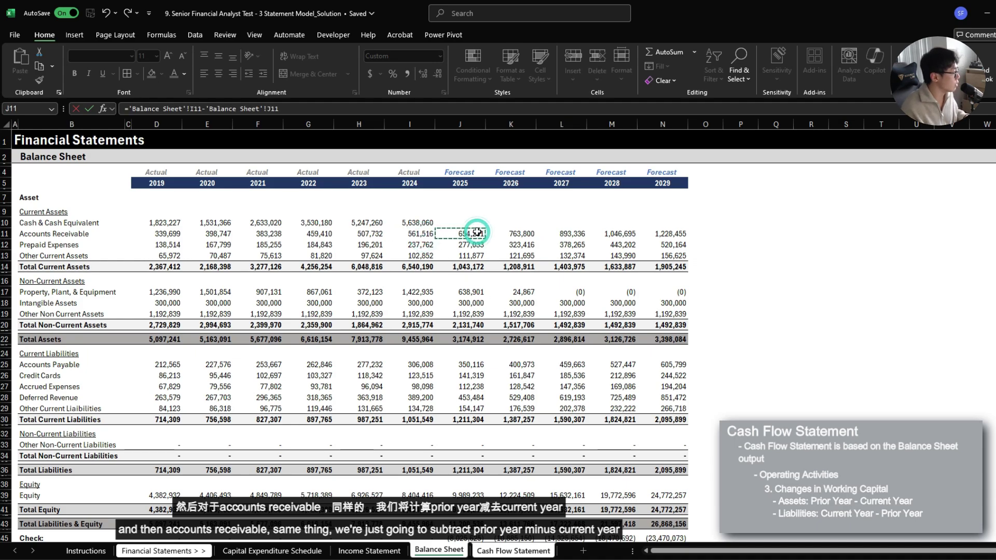
key("Return")
Copy the Accounts Receivable change formula from J15 across the forecast years to 2029
key("Up")
key("ctrl+c")
key("shift+Right")
key("shift+Right")
key("shift+Right")
key("shift+Right")
key("ctrl+v")
Calculate the change in Prepaid Expenses in J16 with ='Balance Sheet'!I12-'Balance Sheet'!J12 and copy it across to 2029
key("Down")
type("=")
key("ctrl+Page_Up")
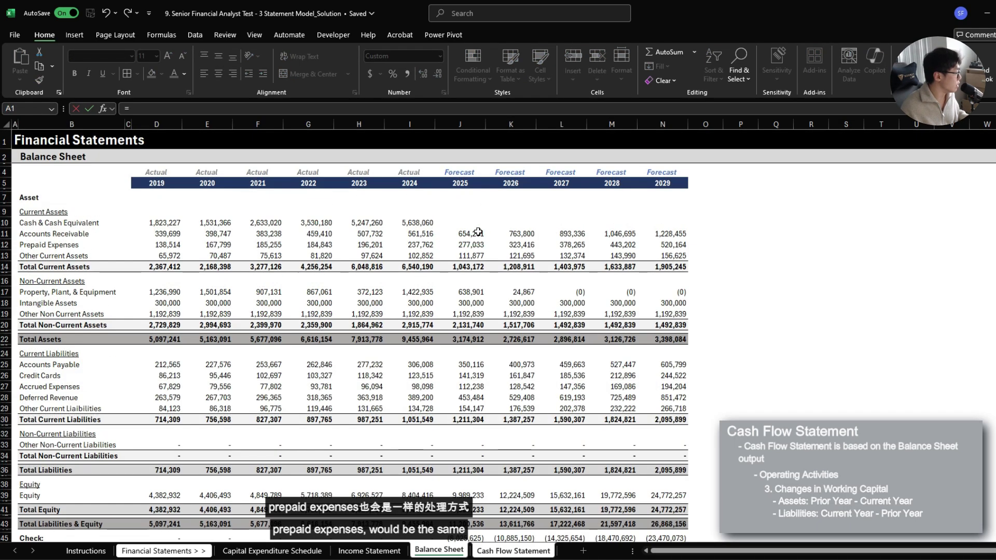
left_click(423, 244)
type("-")
left_click(463, 244)
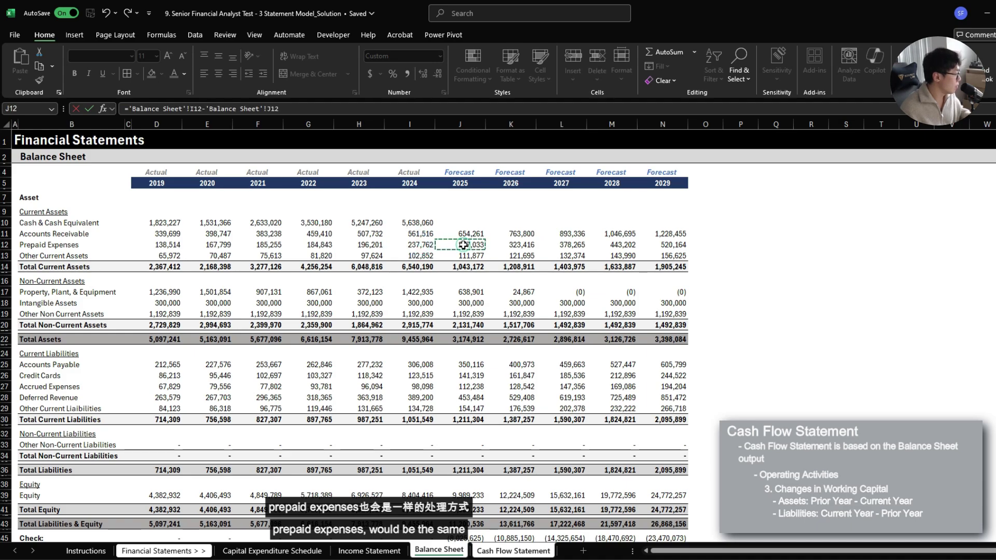
key("ctrl+Return")
key("ctrl+c")
key("shift+Right")
key("shift+Right")
key("shift+Right")
key("shift+Right")
key("ctrl+v")
Calculate the change in Other Current Assets in J17 as Balance Sheet I13 minus J13 and copy it across to 2029
key("Down")
type("=")
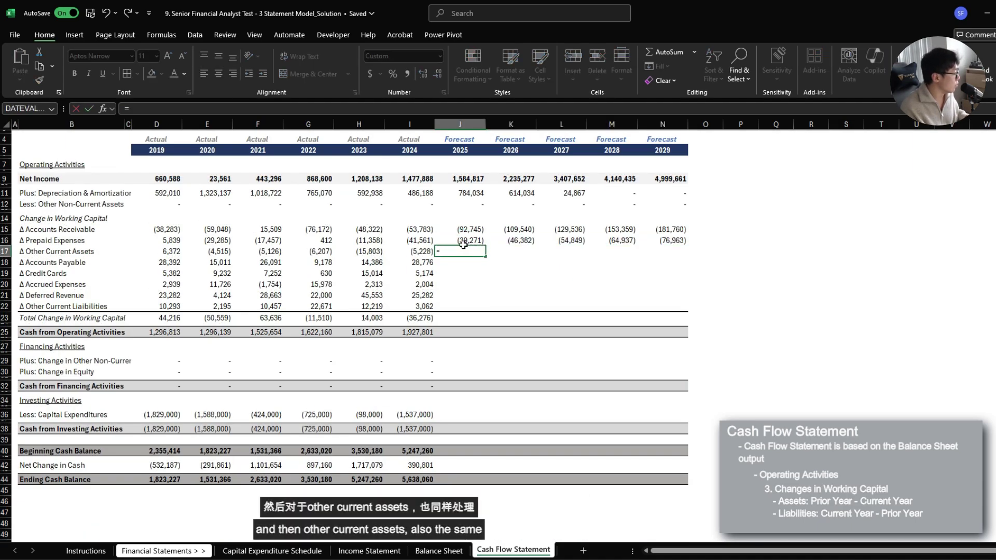
key("ctrl+Page_Up")
left_click(425, 255)
type("-")
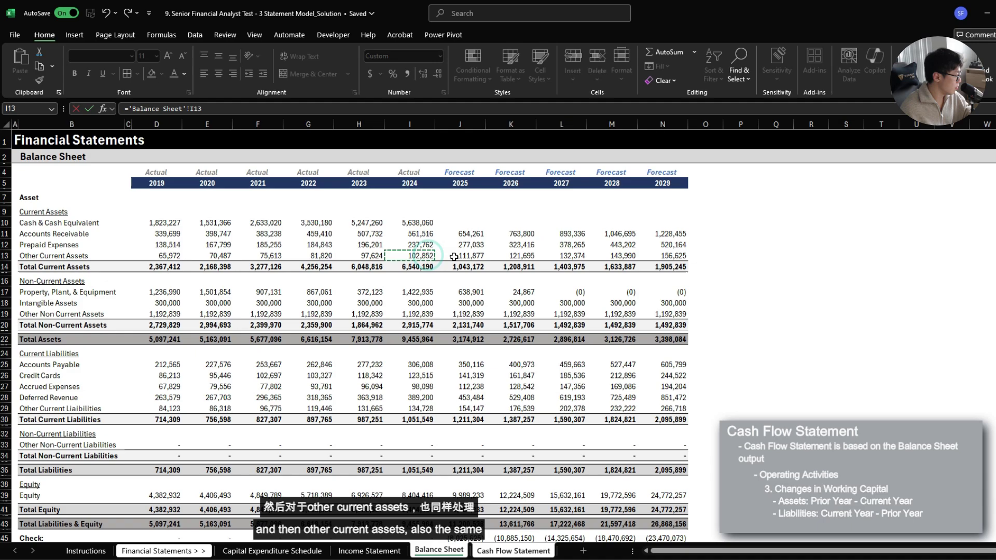
left_click(469, 256)
key("ctrl+Return")
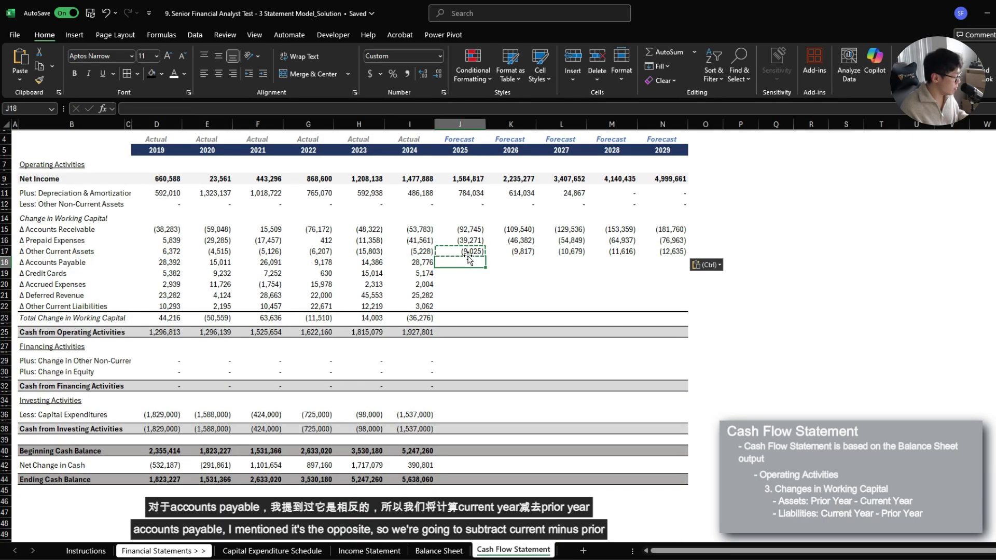
Calculate the change in Accounts Payable in J18 as current minus prior year, ='Balance Sheet'!J25-'Balance Sheet'!I25, and copy it across to 2029
key("Down")
type("=")
key("ctrl+Page_Up")
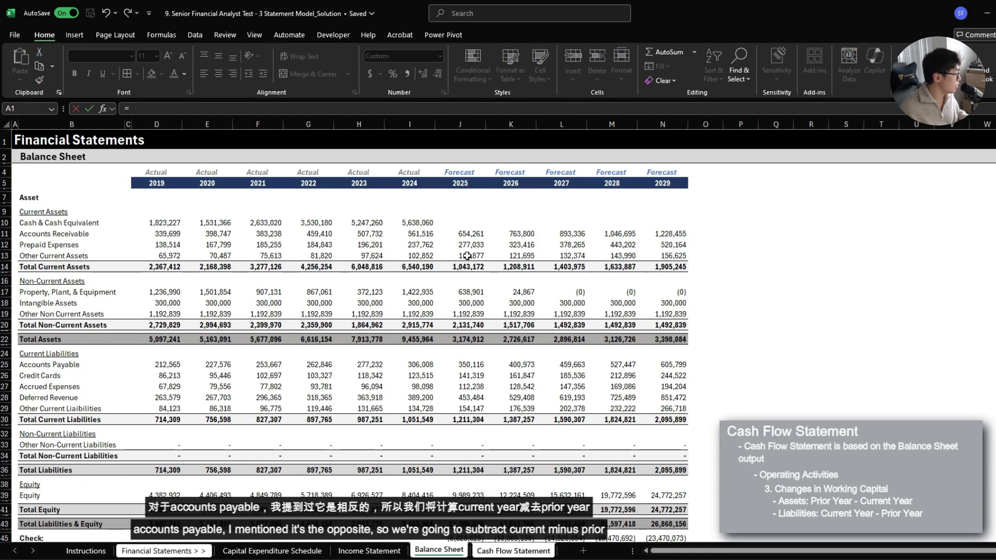
left_click(470, 364)
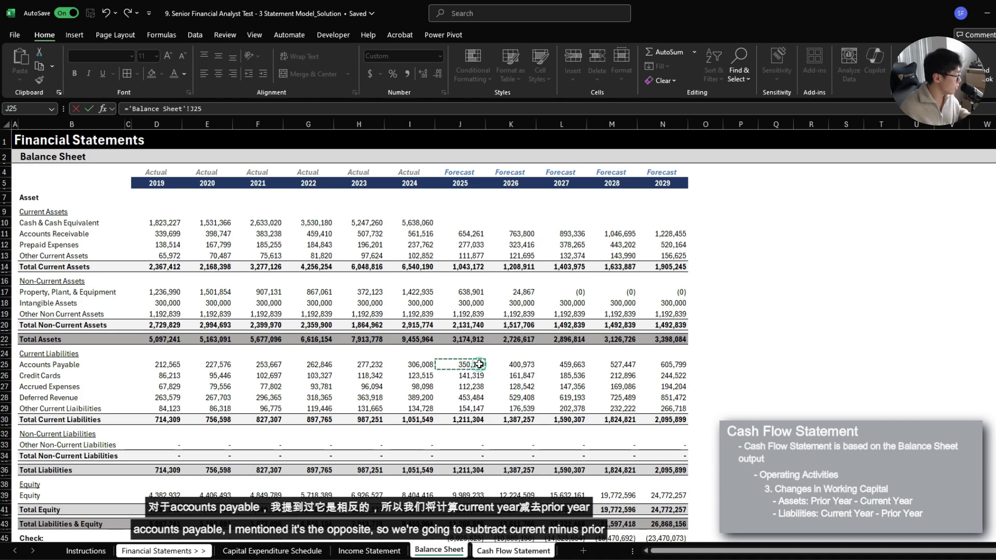
type("-")
left_click(420, 365)
key("Return")
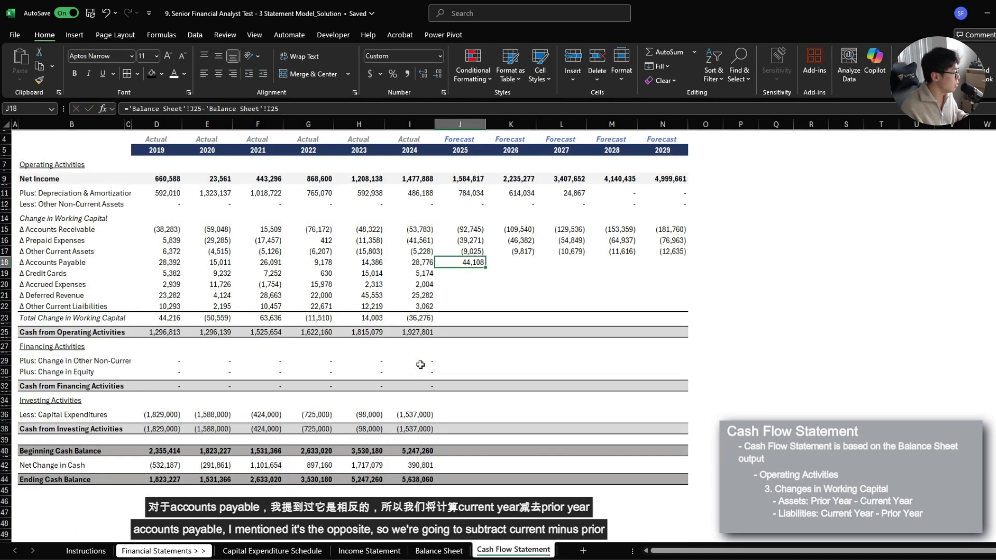
Calculate the change in Credit Cards in J19 with ='Balance Sheet'!J26-'Balance Sheet'!I26 and copy it across to 2029
type("=")
key("ctrl+Page_Up")
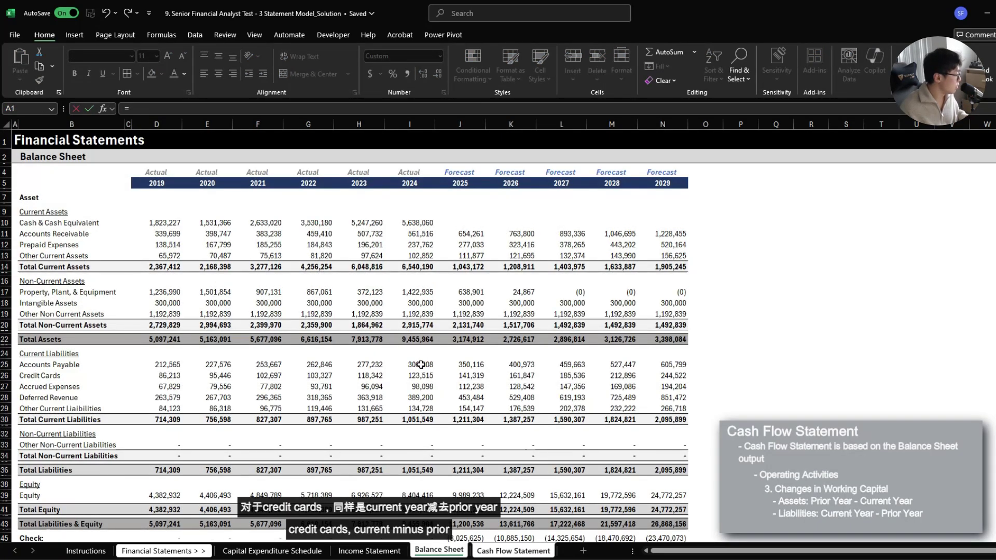
left_click(459, 375)
type("-")
left_click(415, 377)
key("Down")
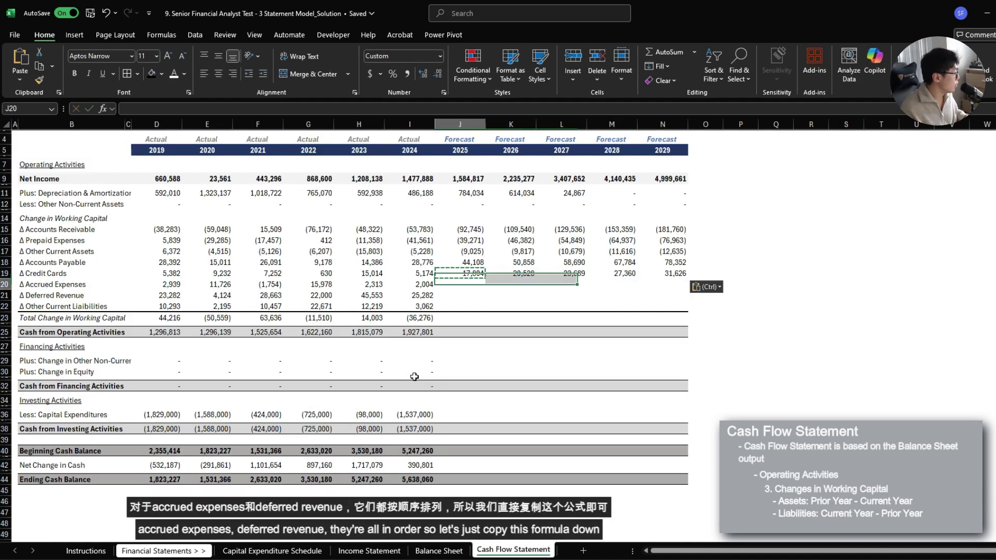
Copy the Credit Cards change formulas in J19:N19 down to the Accrued Expenses, Deferred Revenue and Other Current Liabilities rows
key("shift+space")
key("Down")
key("shift+space")
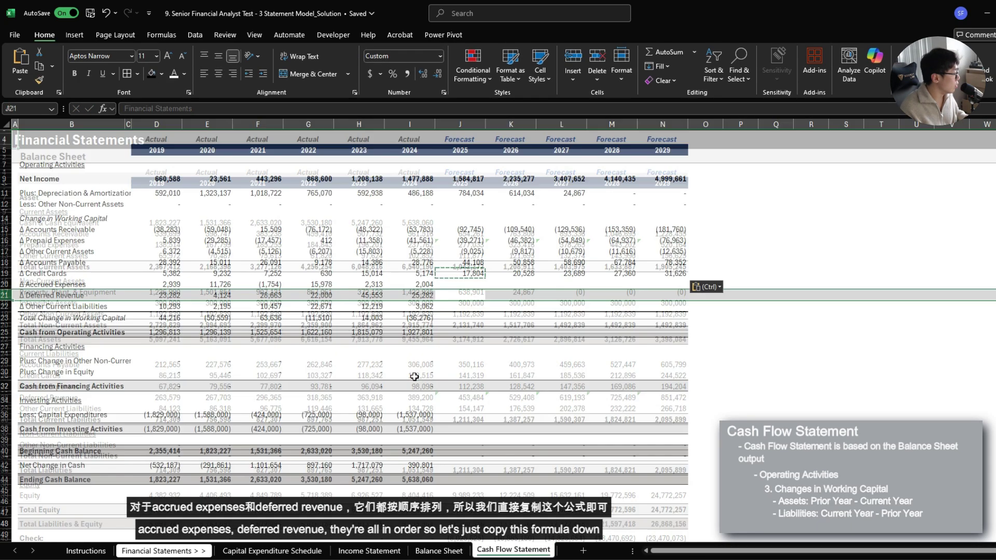
key("Up")
key("Up")
key("shift+Right")
key("shift+Right")
key("shift+Right")
key("shift+Right")
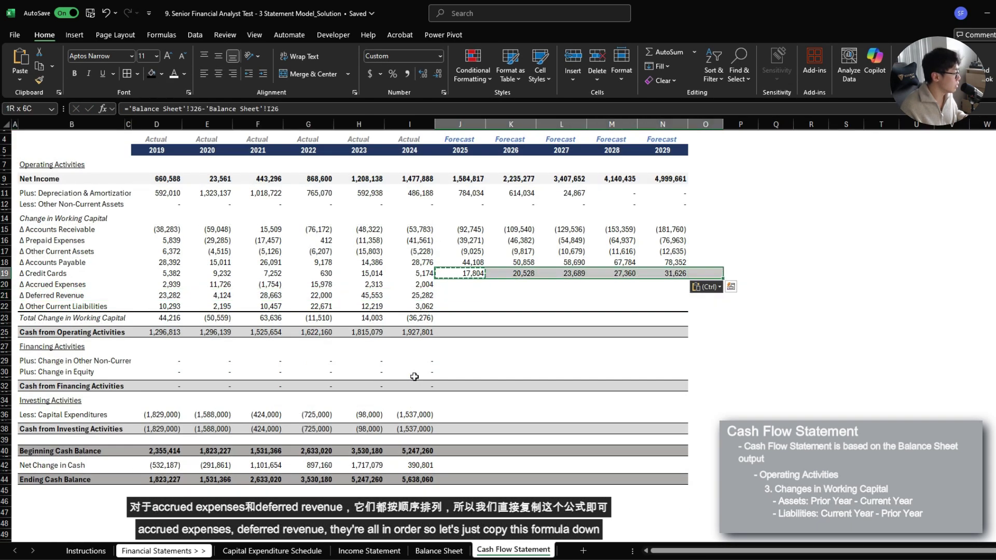
key("shift+Down")
key("shift+Down")
key("shift+Down")
key("ctrl+v")
Sum the 2025 working capital changes into Total Change in Working Capital in J23 with =SUM(J$15:J$22)
key("Down")
key("Down")
key("Down")
key("Down")
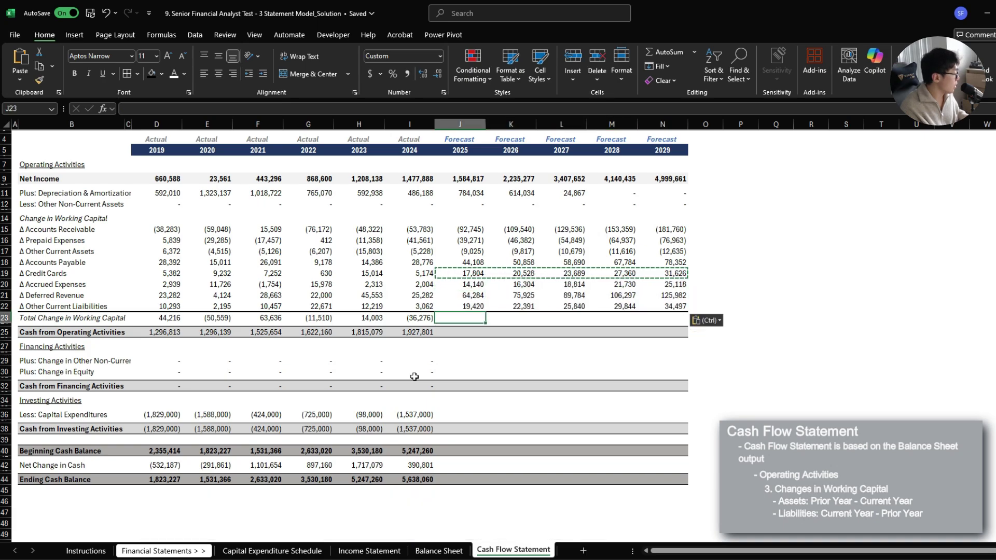
key("Left")
key("F2")
key("Tab")
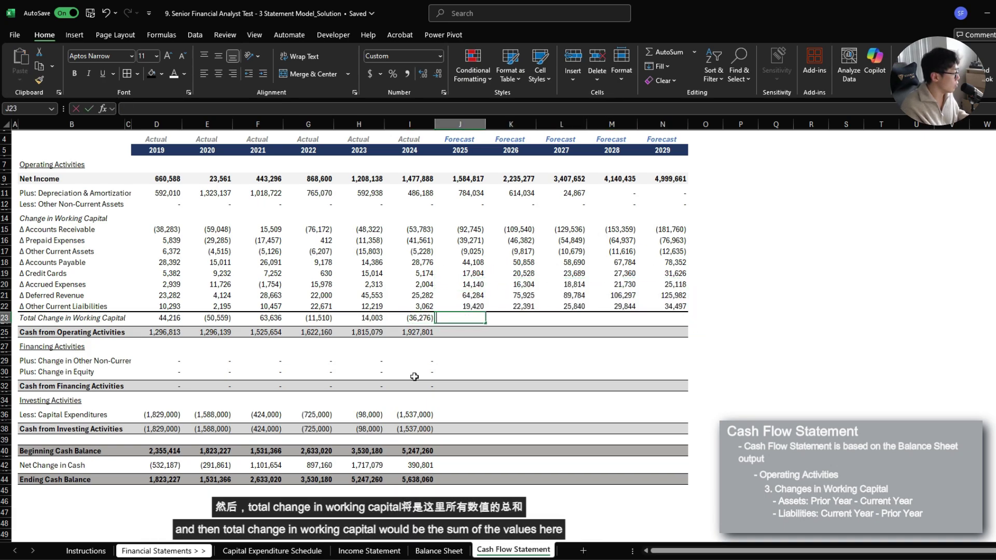
type("=sum(")
key("Up")
key("shift+Up")
key("shift+Up")
key("shift+Up")
key("shift+Up")
key("shift+Up")
key("shift+Up")
key("shift+Up")
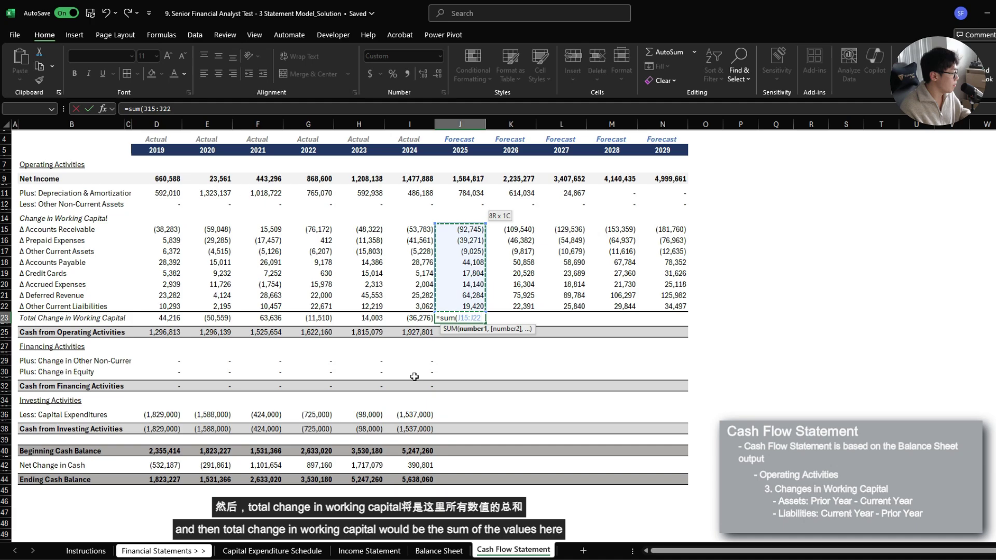
key("F4")
key("F4")
key("ctrl+Return")
Copy the Total Change in Working Capital formula from J23 across the forecast years to 2029
key("ctrl+c")
key("shift+Right")
key("shift+Right")
key("shift+Right")
key("shift+Right")
key("ctrl+v")
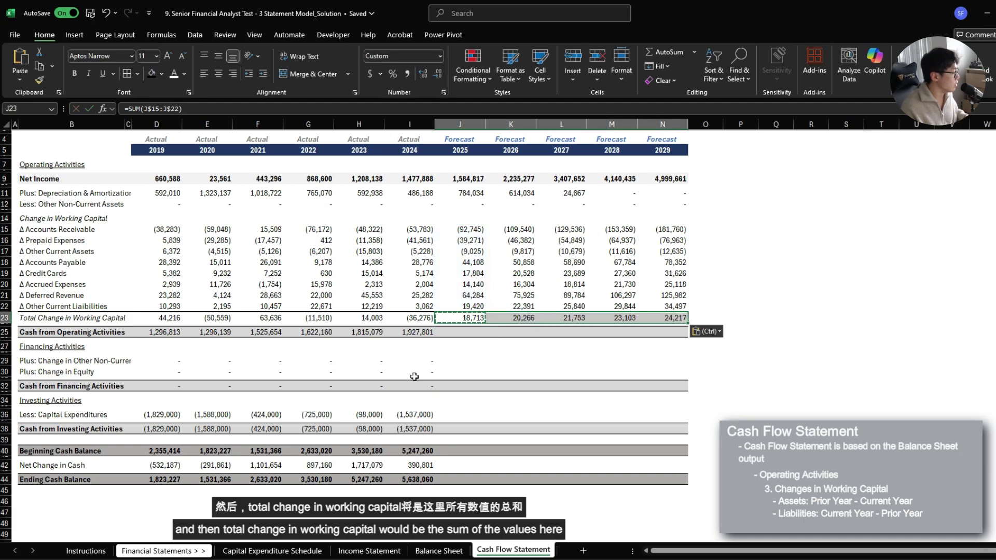
Calculate 2025 Cash from Operating Activities in J25 with =SUM(J23,J9:J12)
key("Down")
type("=")
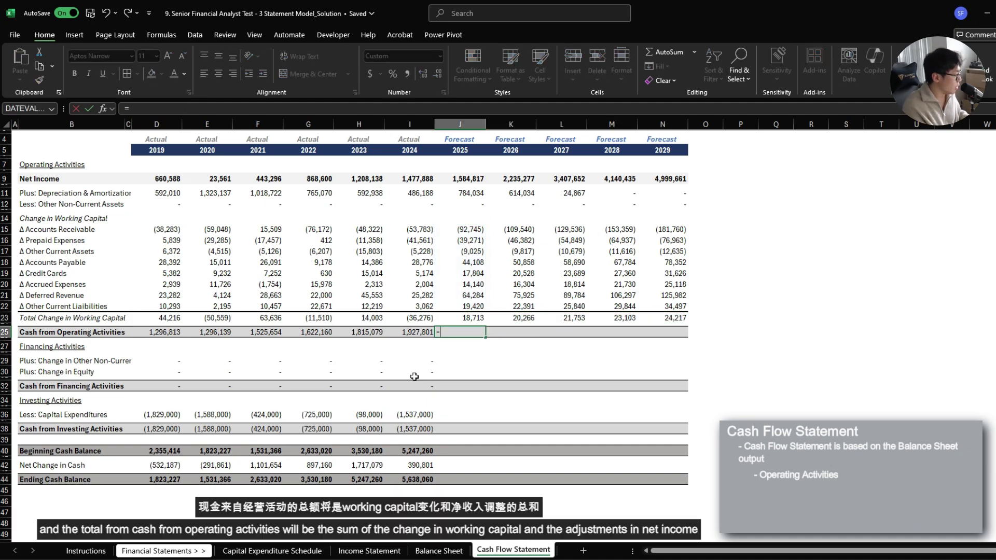
type("sum")
key("Tab")
key("Up")
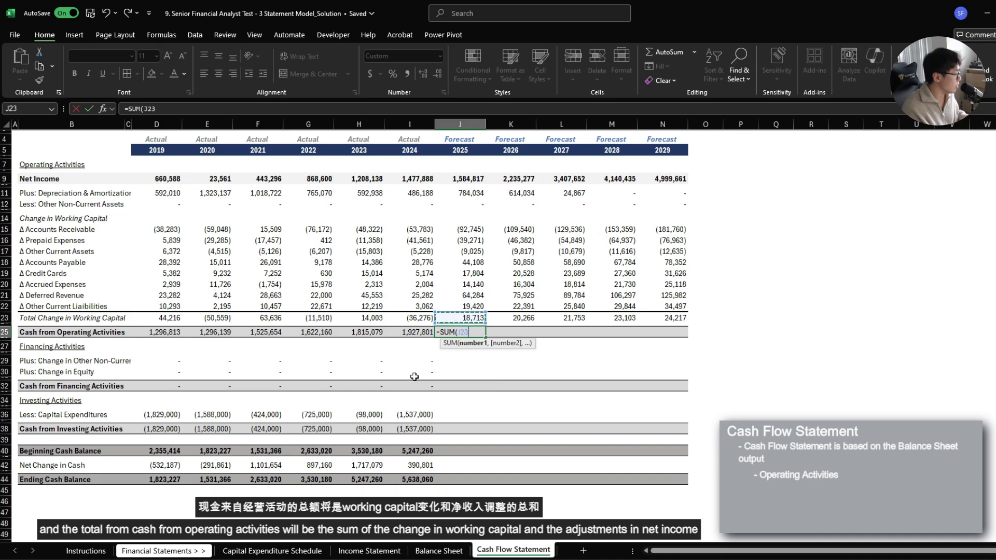
type(",")
key("ctrl+Up")
key("ctrl+Up")
key("ctrl+Up")
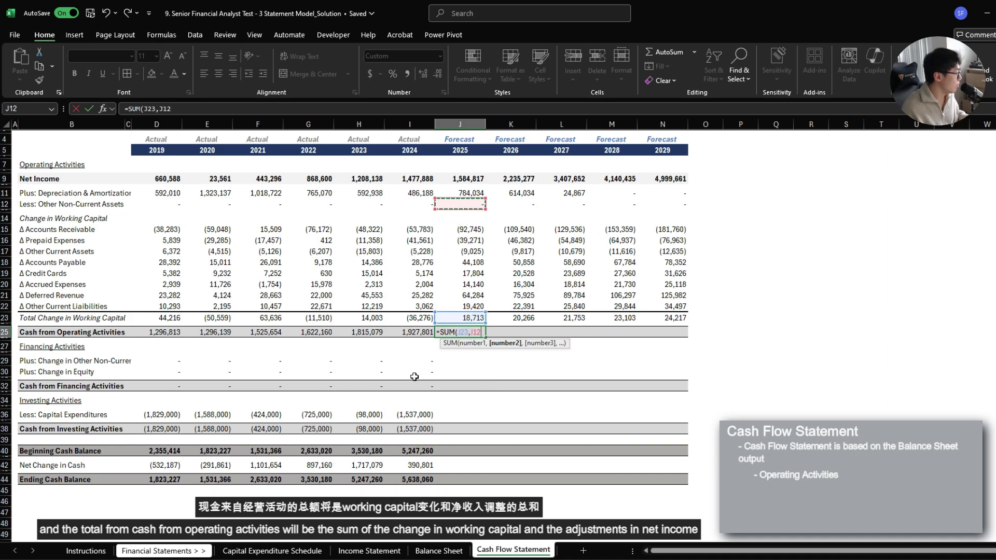
key("shift+Up")
key("shift+Up")
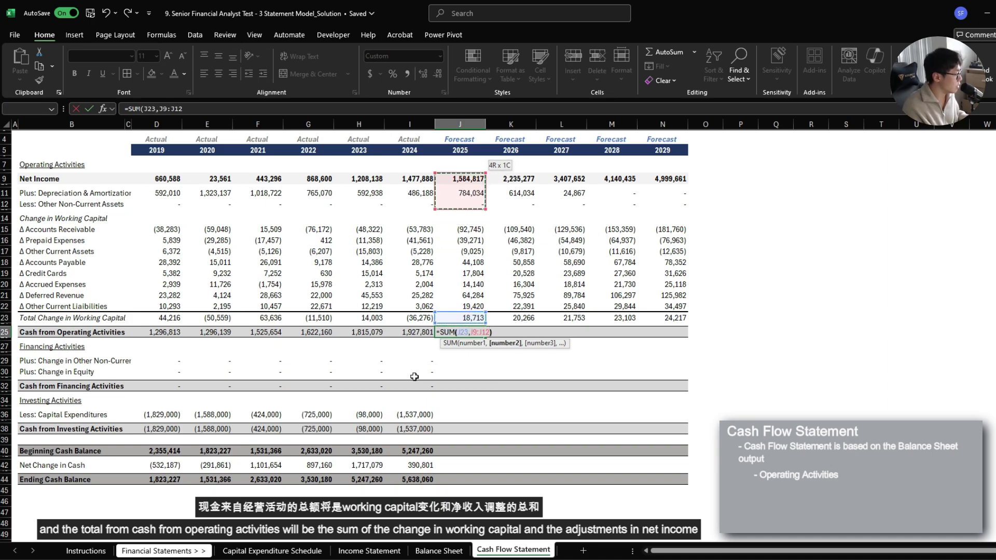
key("ctrl+Return")
Copy the Cash from Operating Activities formula from J25 across the forecast years to 2029
key("ctrl+c")
key("shift+Right")
key("shift+Right")
key("shift+Right")
key("shift+Right")
key("ctrl+v")
Calculate the 2025 Change in Other Non-Current Liabilities in J29 with ='Balance Sheet'!J33-'Balance Sheet'!I33
key("Down")
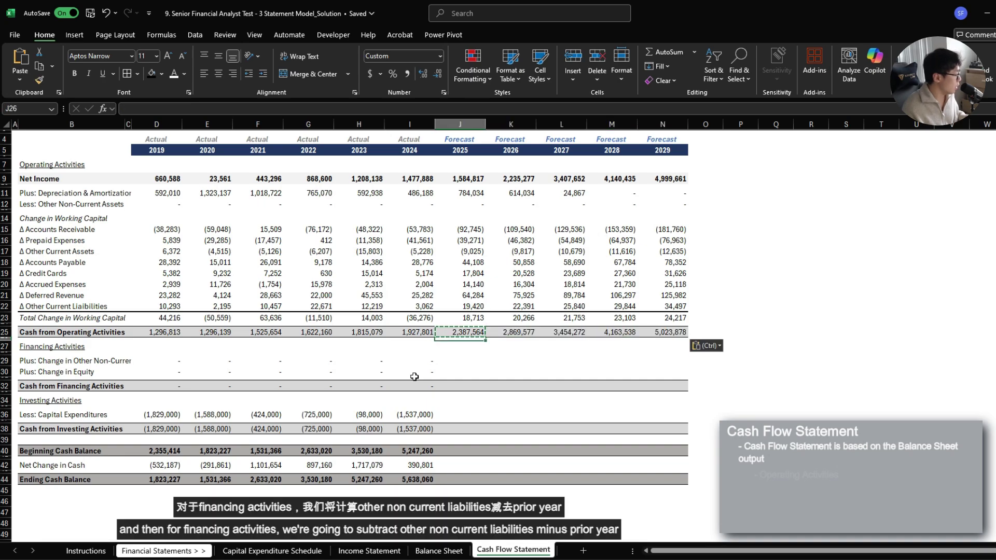
key("Down")
key("Down")
key("Down")
key("Escape")
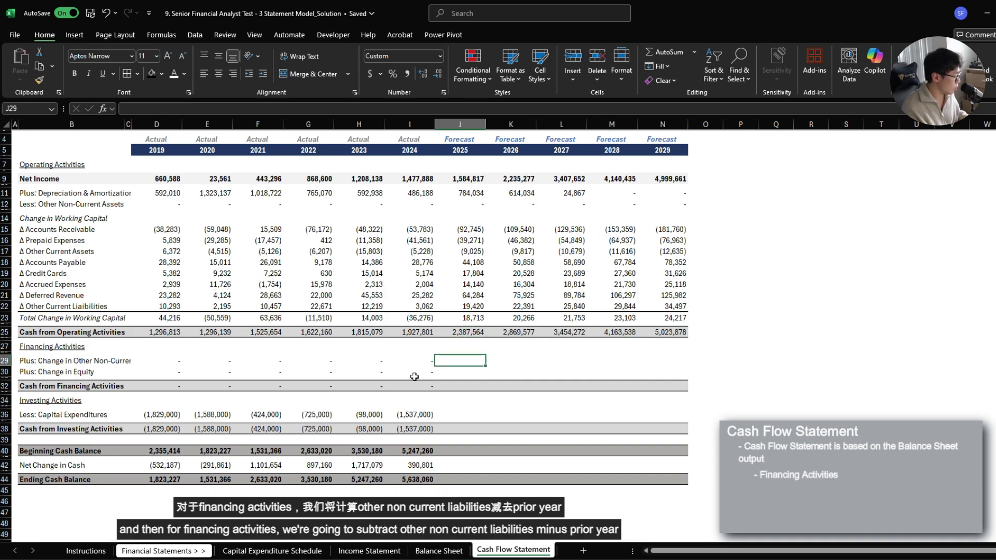
type("=")
key("ctrl+Page_Up")
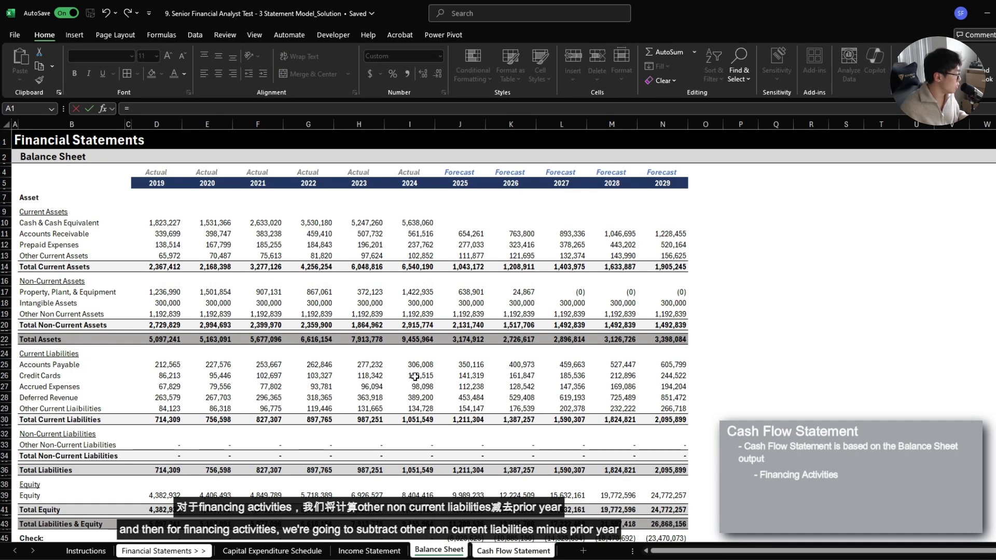
left_click(480, 446)
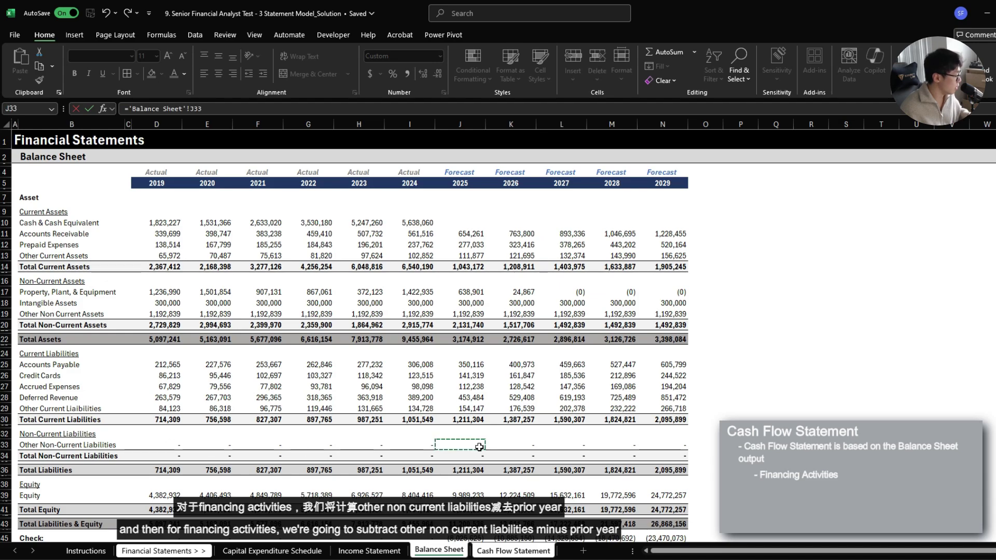
type("-")
left_click(417, 444)
key("Return")
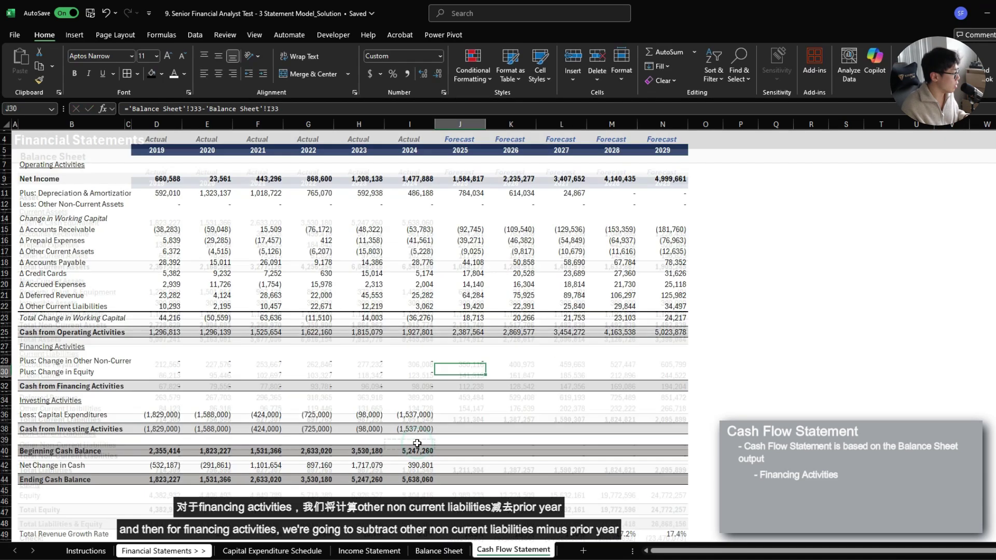
Copy the Change in Other Non-Current Liabilities formula from J29 across the forecast years to 2029
key("Up")
key("ctrl+c")
key("shift+Right")
key("shift+Right")
key("shift+Right")
key("shift+Right")
key("ctrl+v")
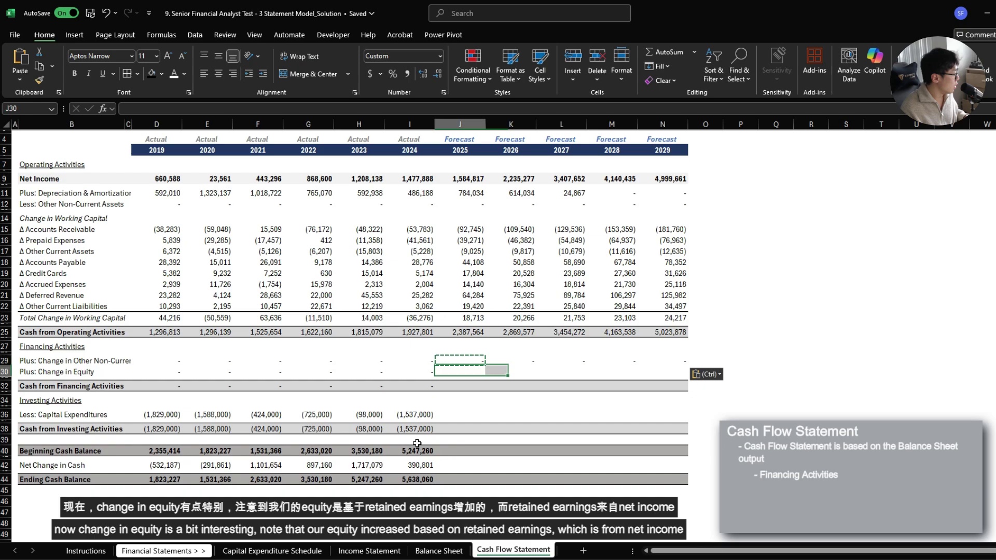
key("Down")
key("Left")
key("Right")
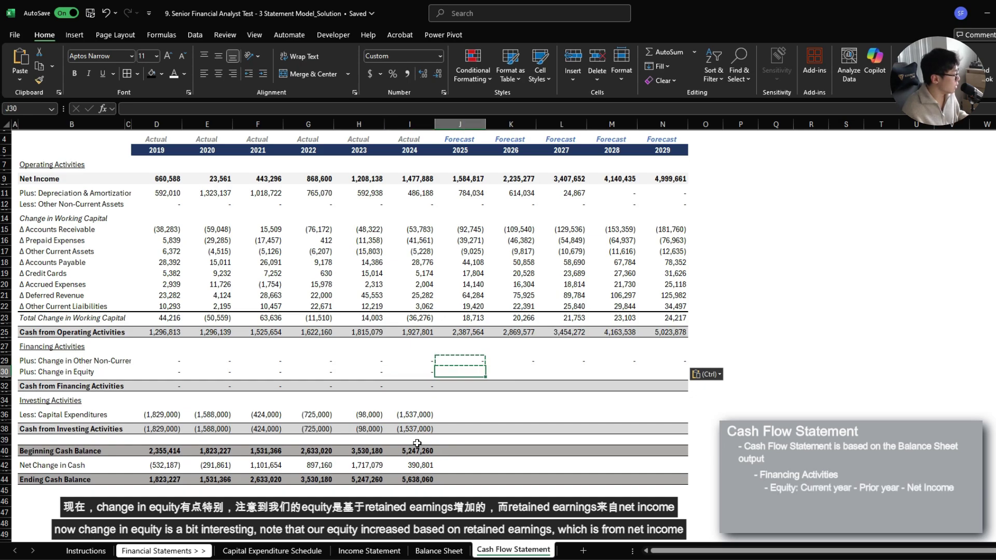
key("Escape")
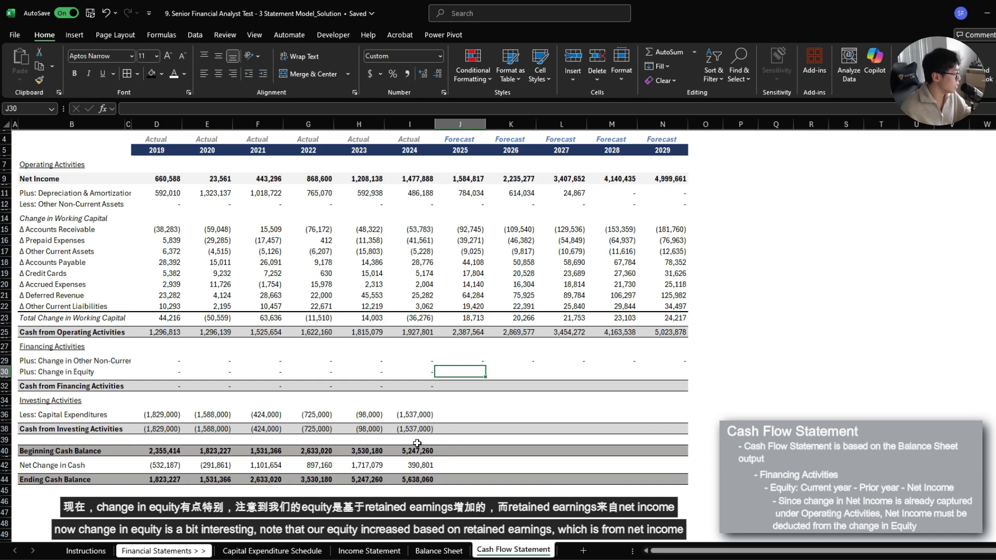
Review the forecast Net Income and Cash from Operating Activities, and check the equity injection assumption on the Instructions sheet
left_click_drag(466, 182, 666, 180)
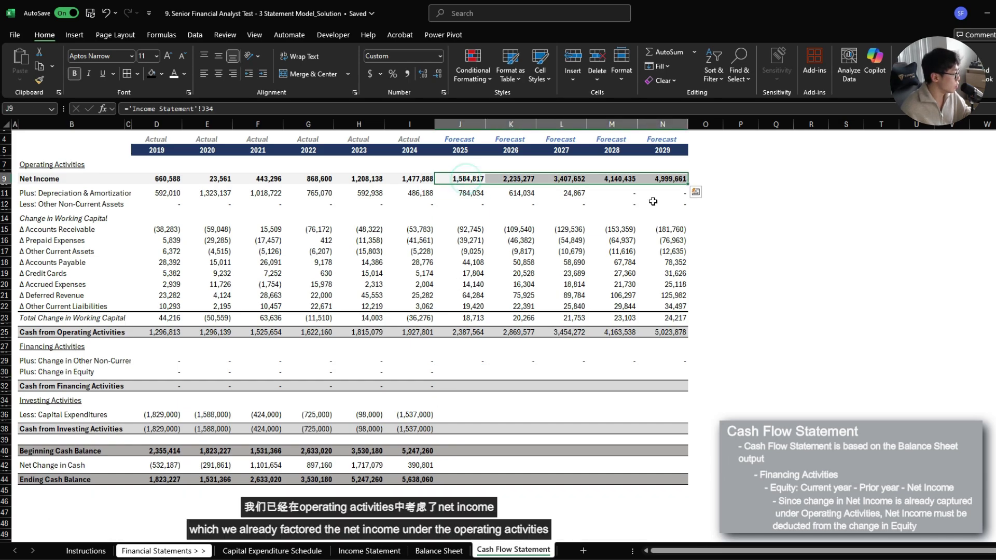
left_click_drag(463, 330, 669, 331)
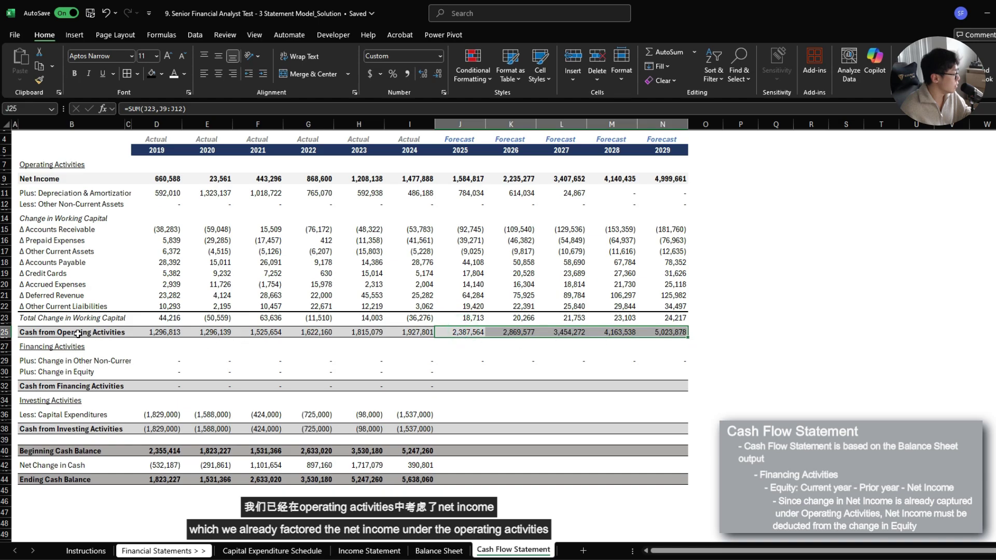
left_click(86, 550)
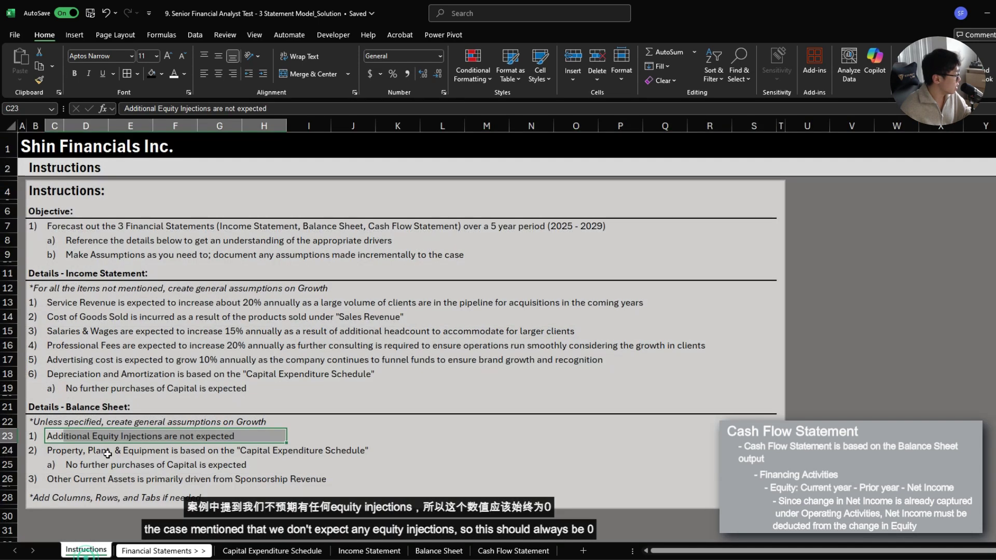
left_click_drag(51, 436, 222, 438)
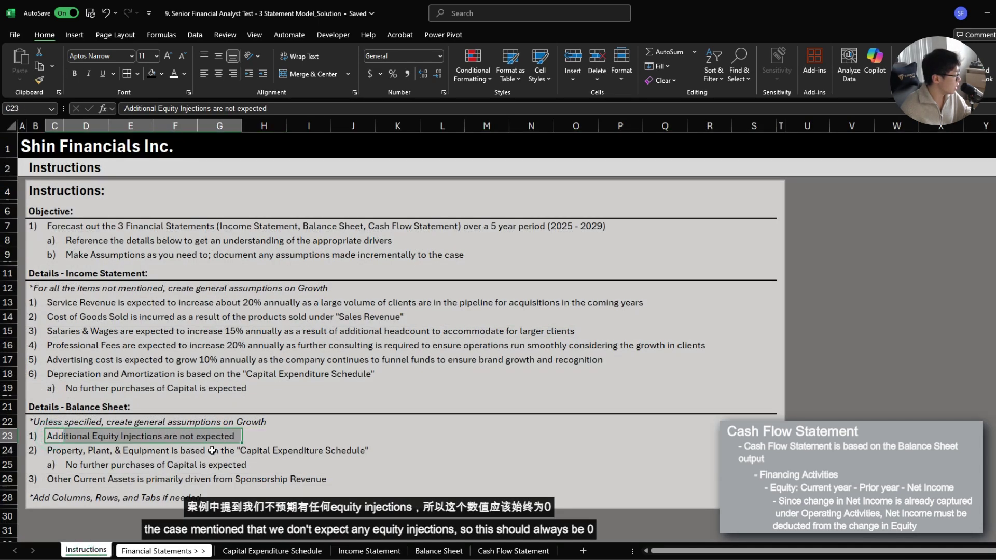
left_click(512, 550)
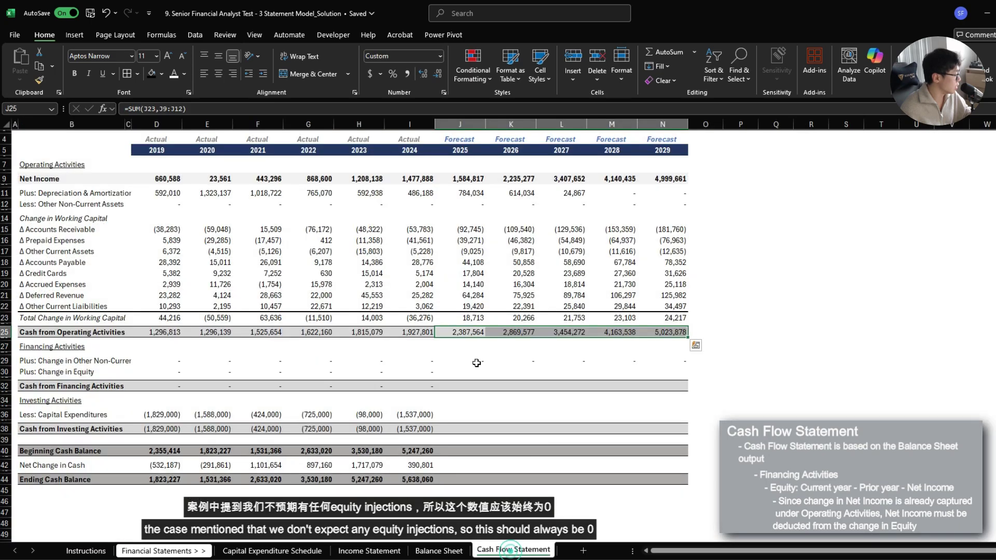
left_click_drag(464, 373, 678, 372)
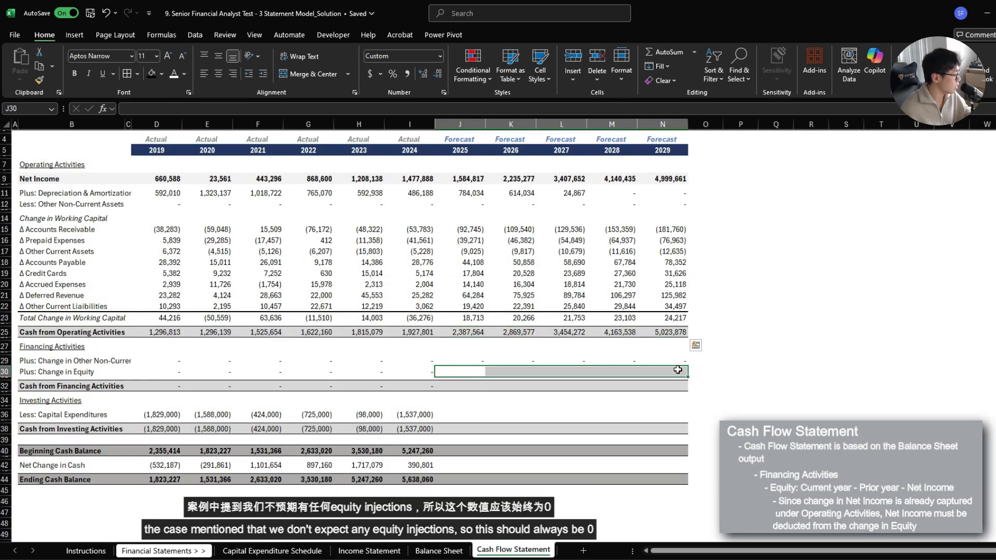
Calculate the 2025 Change in Equity in J30 with ='Balance Sheet'!J39-'Balance Sheet'!I39-J9, deducting Net Income
left_click(471, 370)
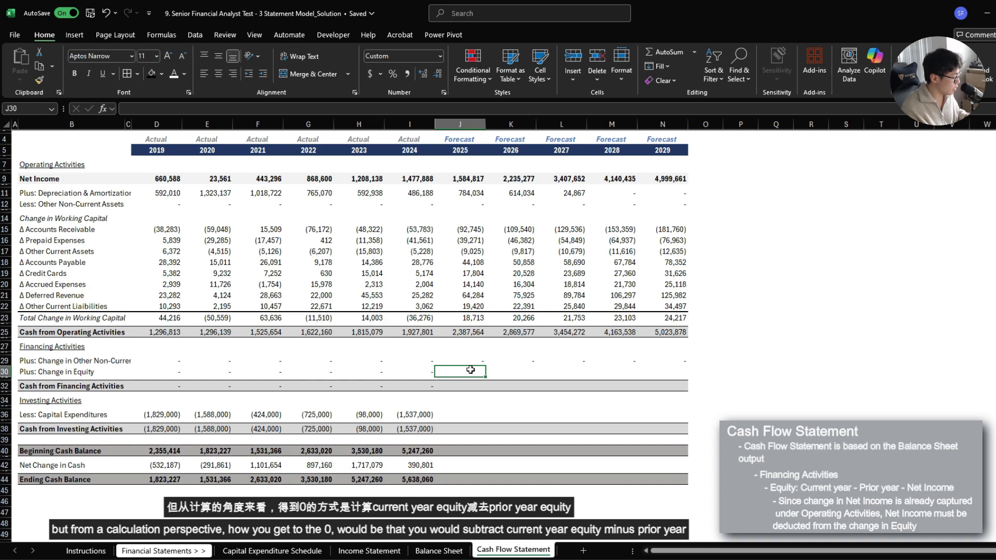
type("=")
key("ctrl+Page_Up")
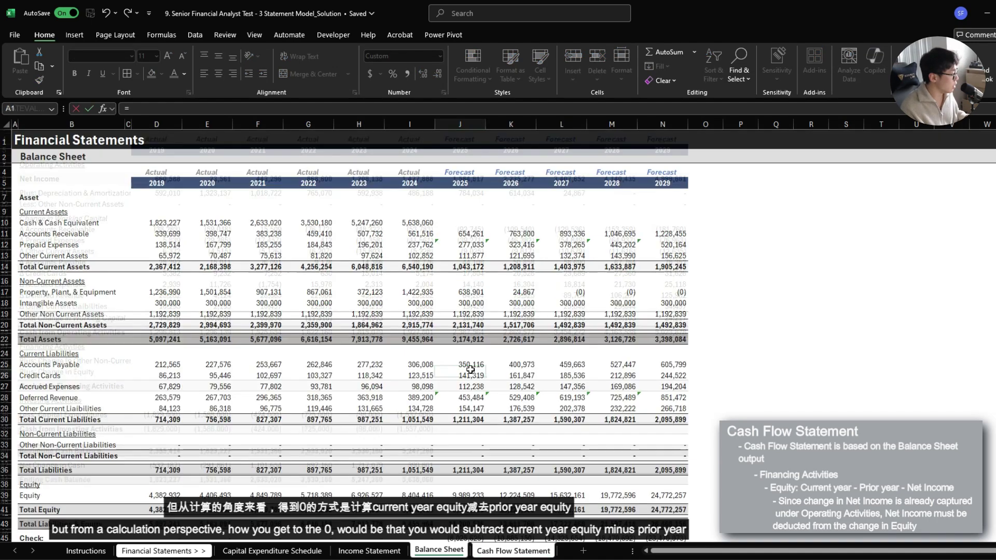
scroll(466, 470, "down", 1)
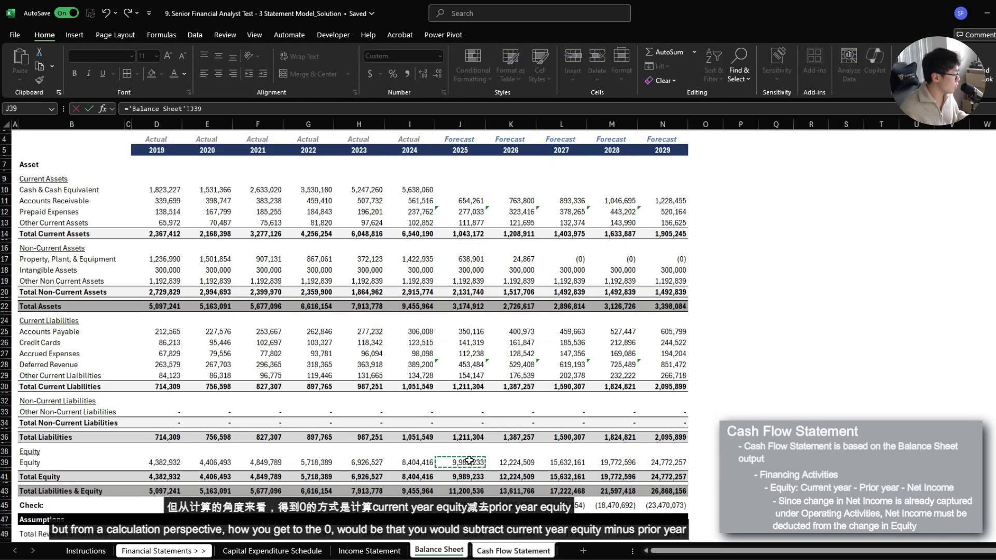
type("-")
left_click(415, 461)
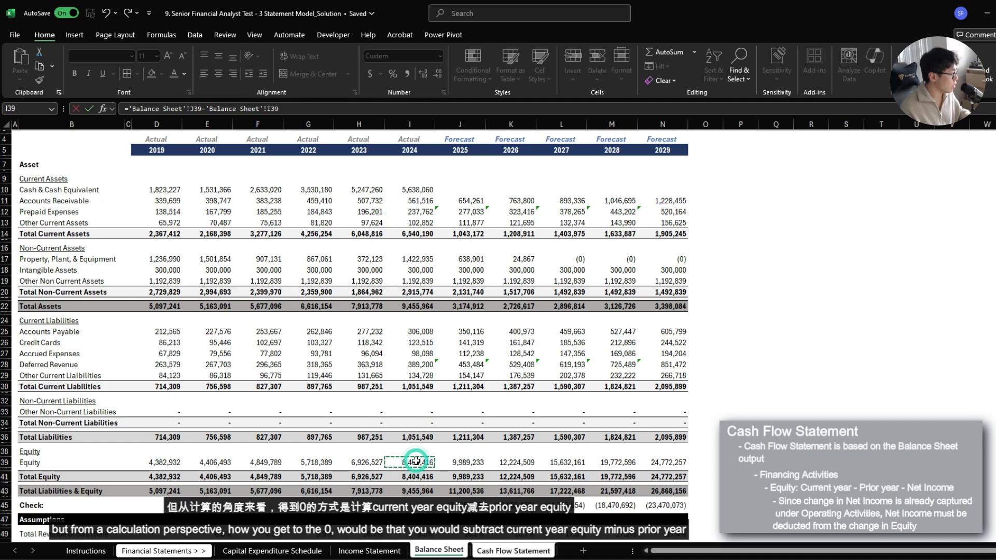
key("ctrl+Page_Down")
type("-")
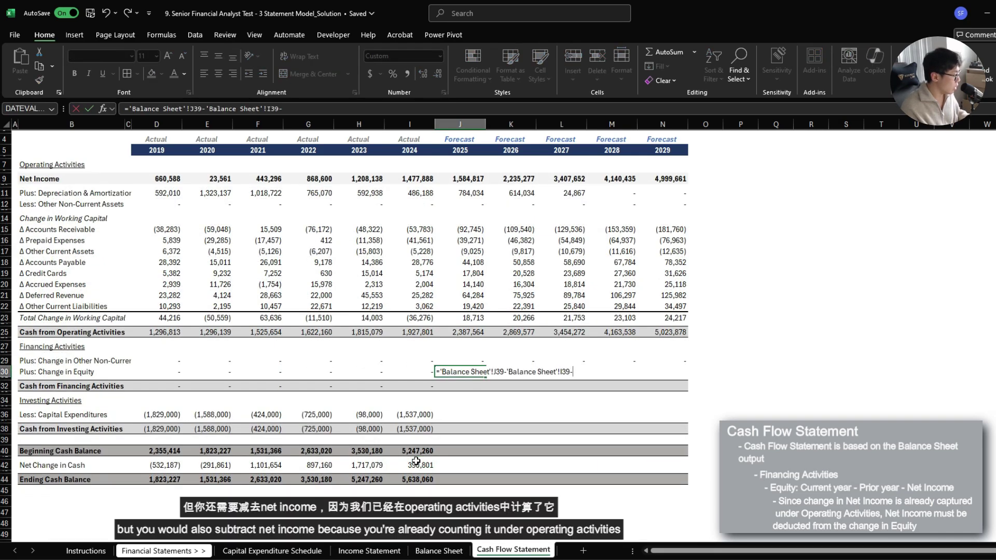
left_click(476, 177)
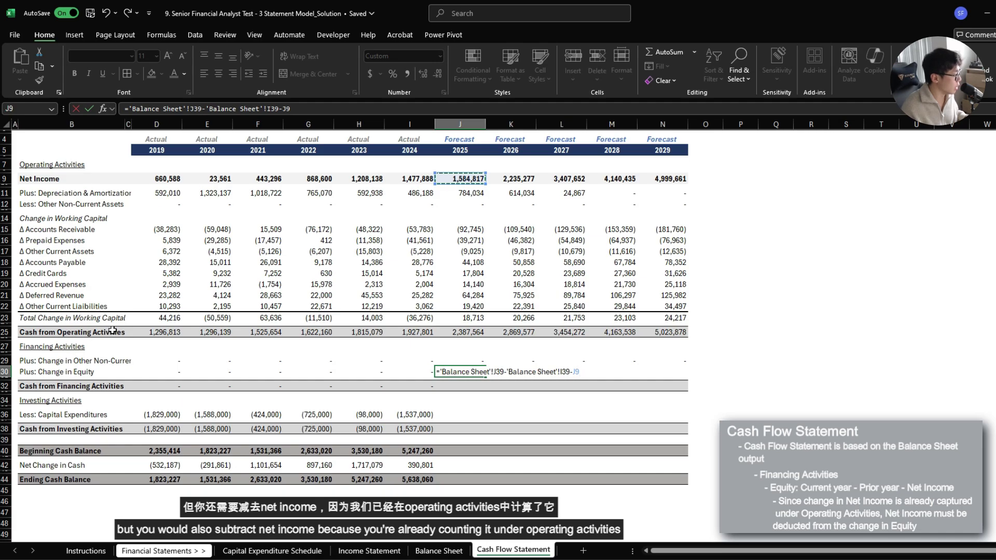
key("ctrl+Return")
Copy the Change in Equity formula from J30 across the forecast years to 2029
key("ctrl+c")
key("shift+Right")
key("shift+Right")
key("shift+Right")
key("shift+Right")
key("ctrl+v")
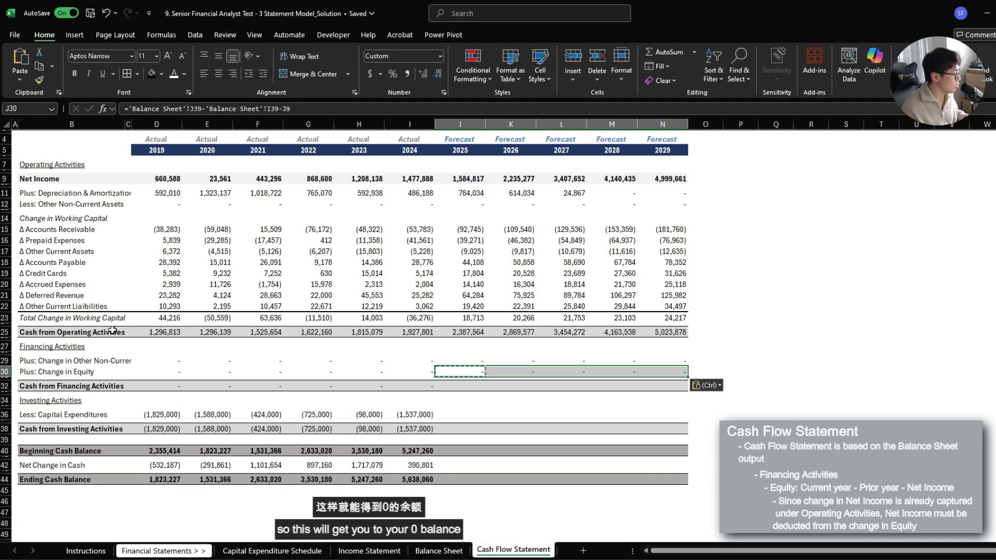
key("Left")
key("Right")
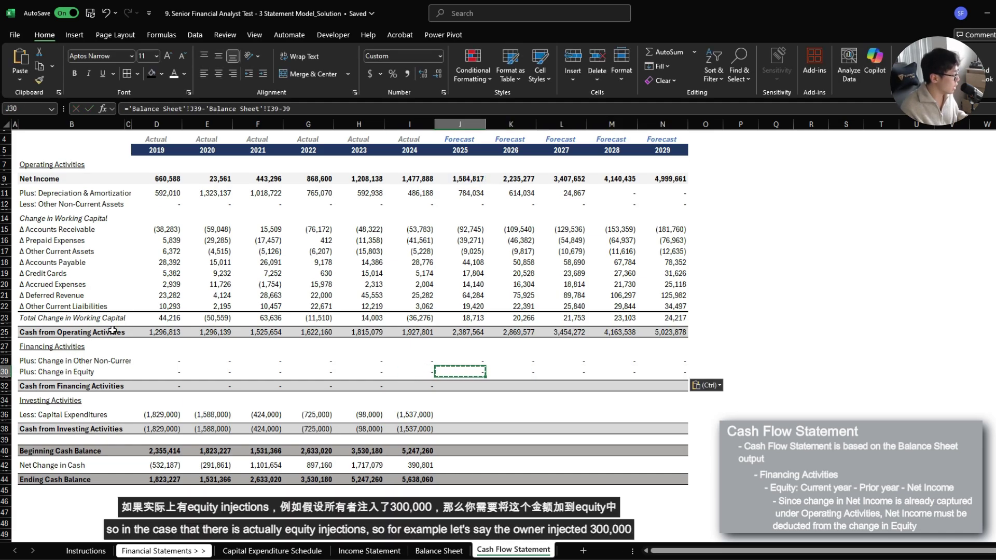
Add a trial 300,000 equity injection to the 2025 Equity formula in Balance Sheet J39 and check the cash flow statement's Change in Equity row
key("ctrl+Page_Up")
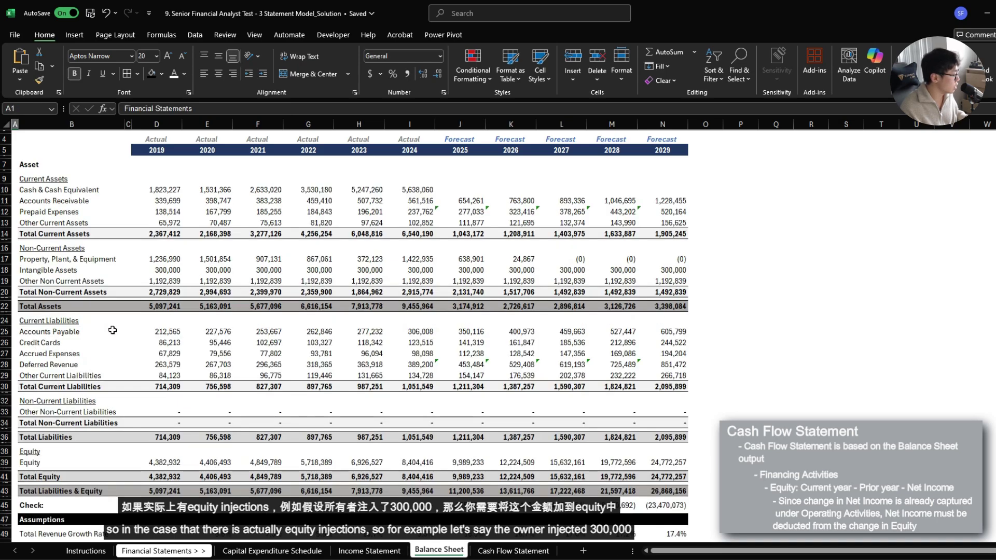
scroll(211, 326, "down", 2)
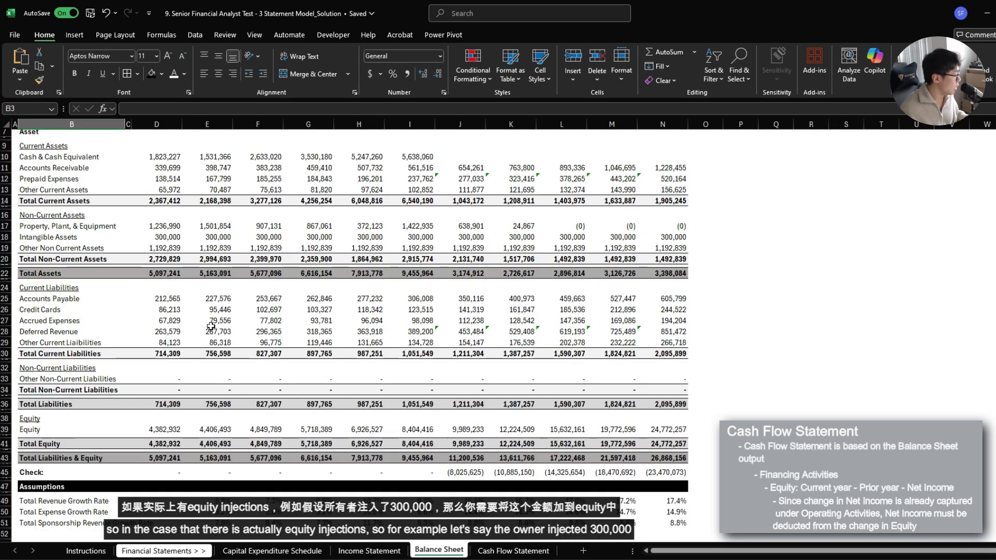
double_click(463, 431)
type("+'Income Statement'!J34+")
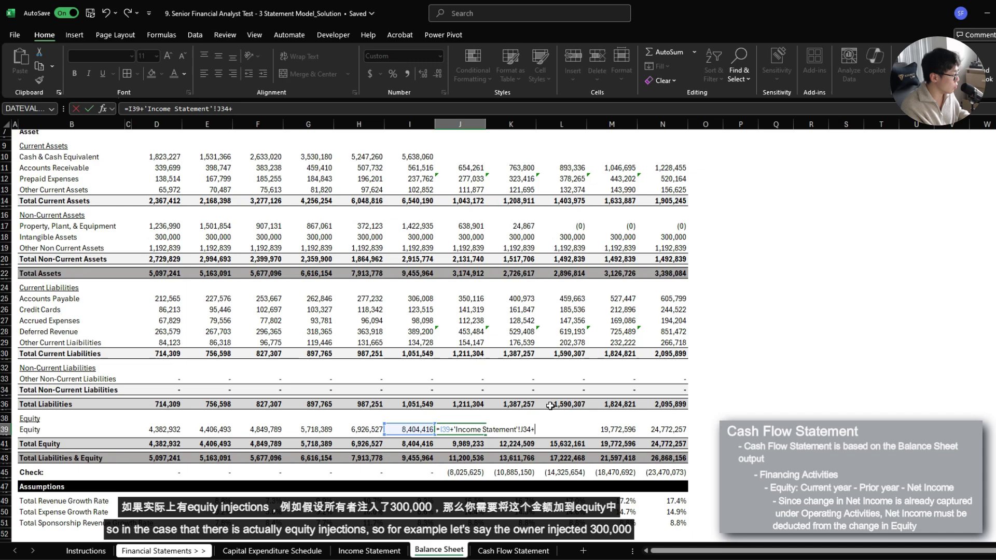
type("30000")
key("Return")
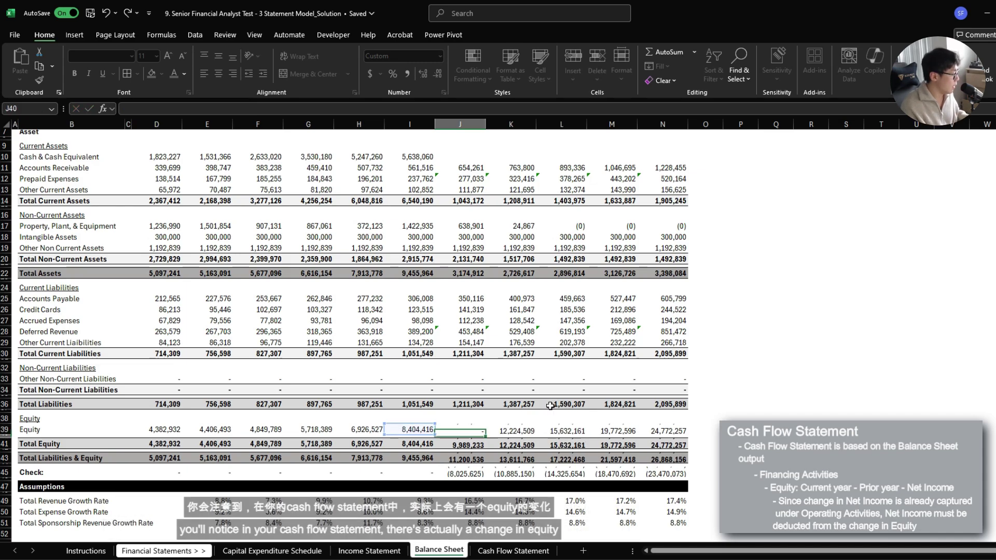
key("ctrl+Page_Down")
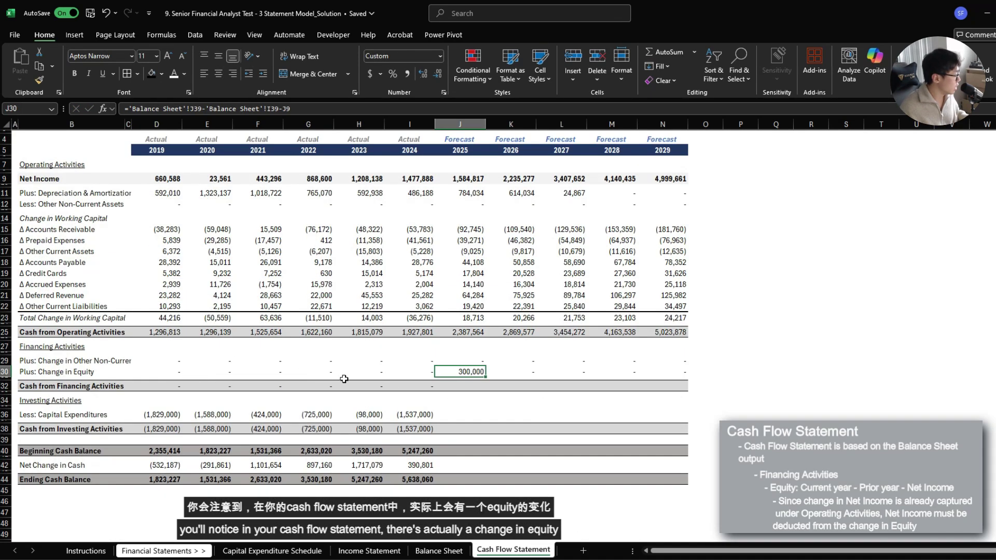
left_click_drag(465, 369, 674, 372)
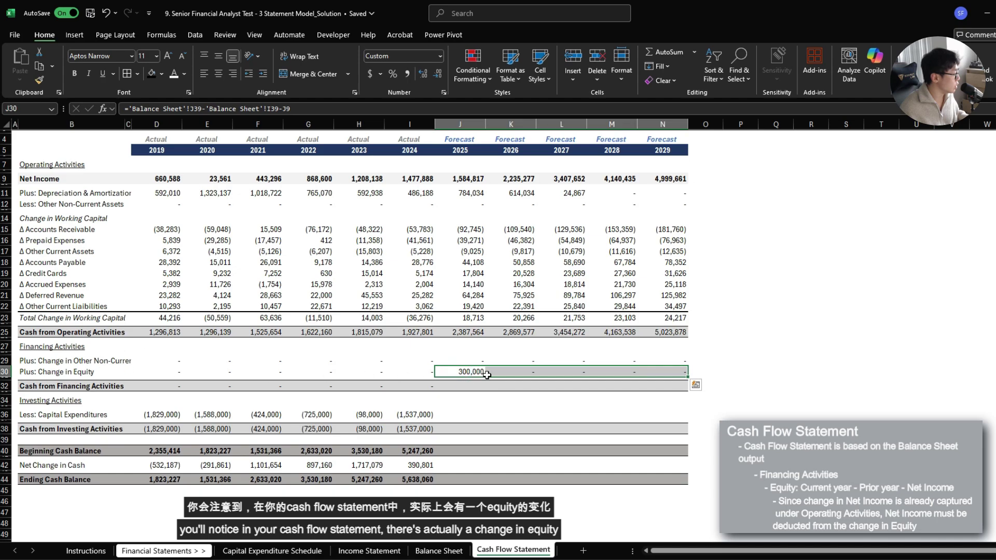
key("ctrl+Page_Up")
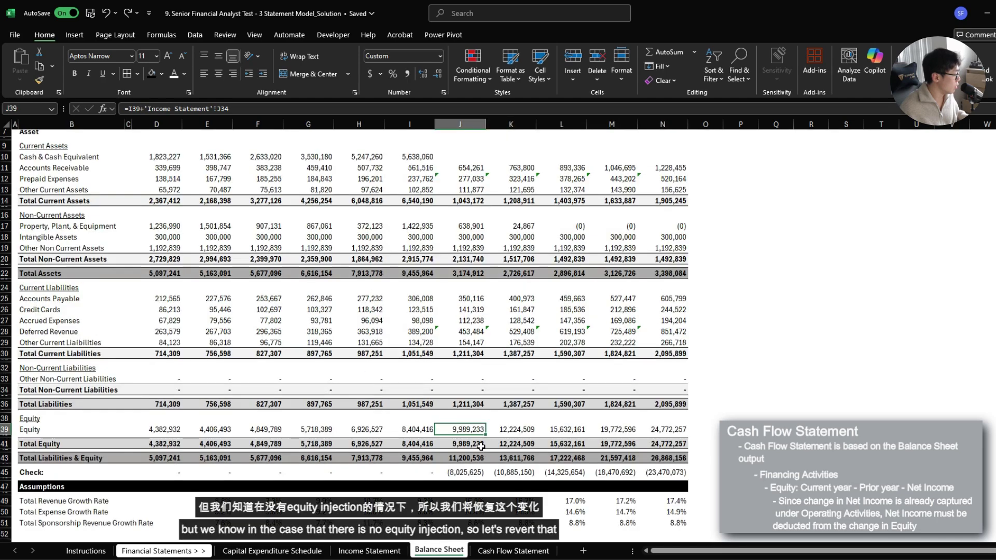
Restore Balance Sheet J39 to =I39+'Income Statement'!J34 without the trial injection and recheck the cash flow statement's Change in Equity row
double_click(459, 429)
key("BackSpace")
key("BackSpace")
key("BackSpace")
key("Return")
key("ctrl+Page_Down")
left_click_drag(476, 373, 664, 377)
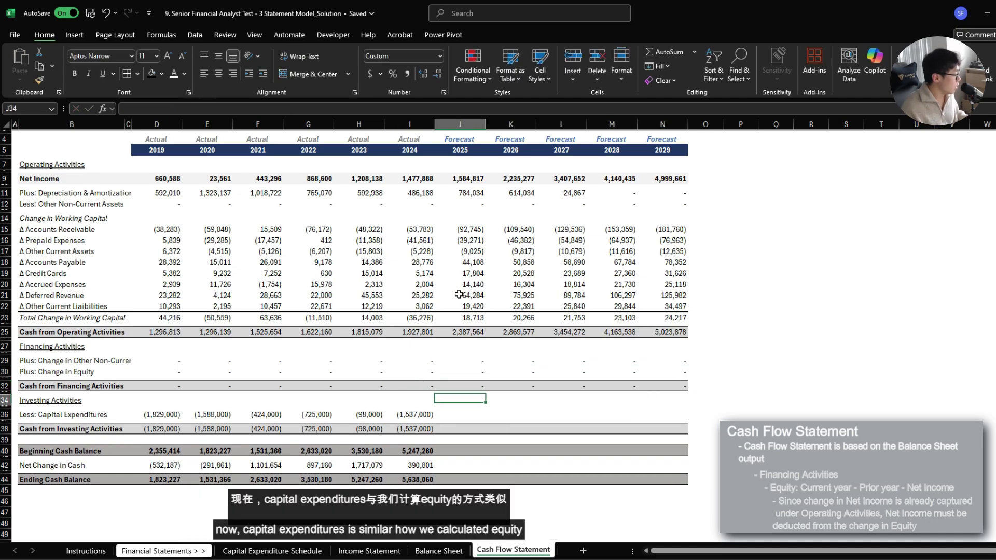
Calculate 2025 Capital Expenditures in J36 with ='Balance Sheet'!I17-'Balance Sheet'!J17-J11, deducting depreciation from the change in PPE
key("Down")
key("Down")
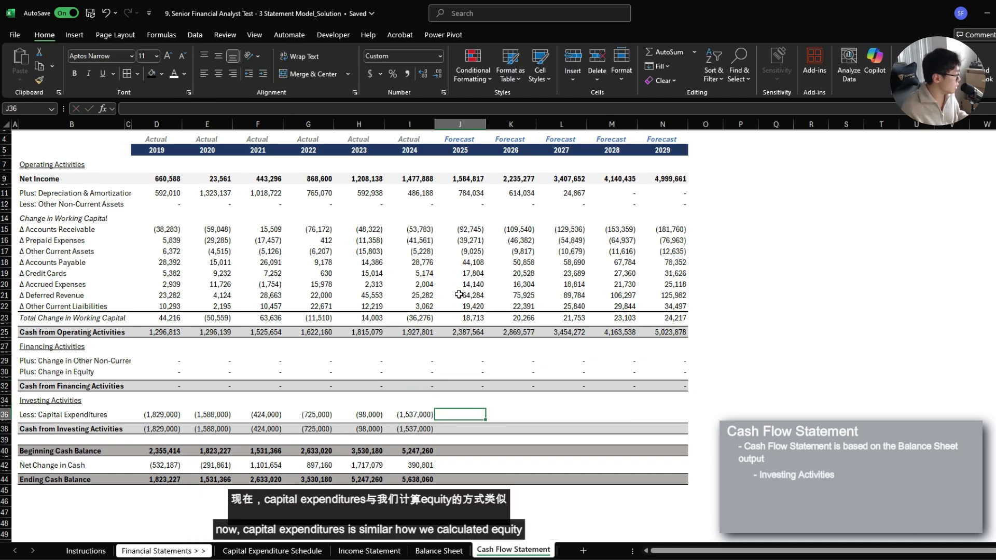
type("=")
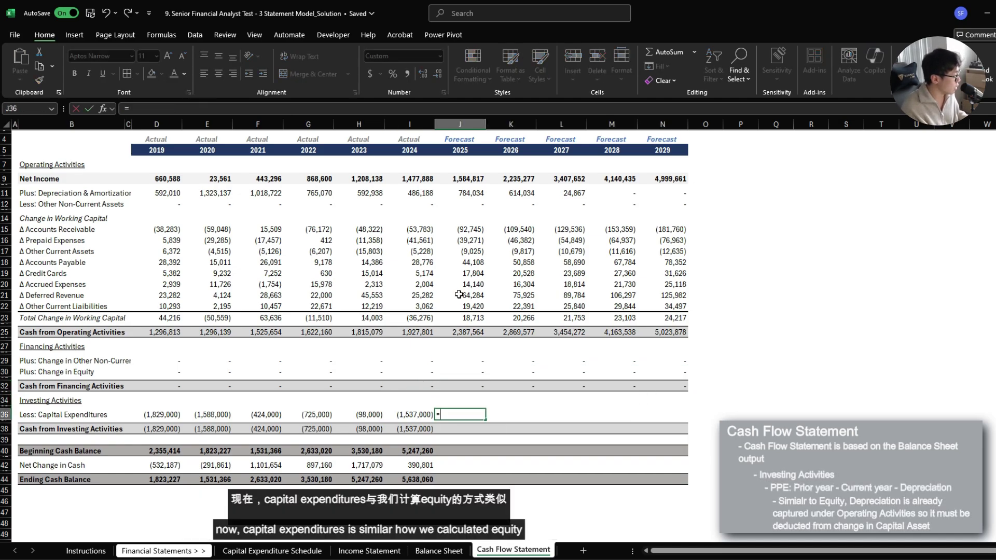
key("ctrl+Page_Up")
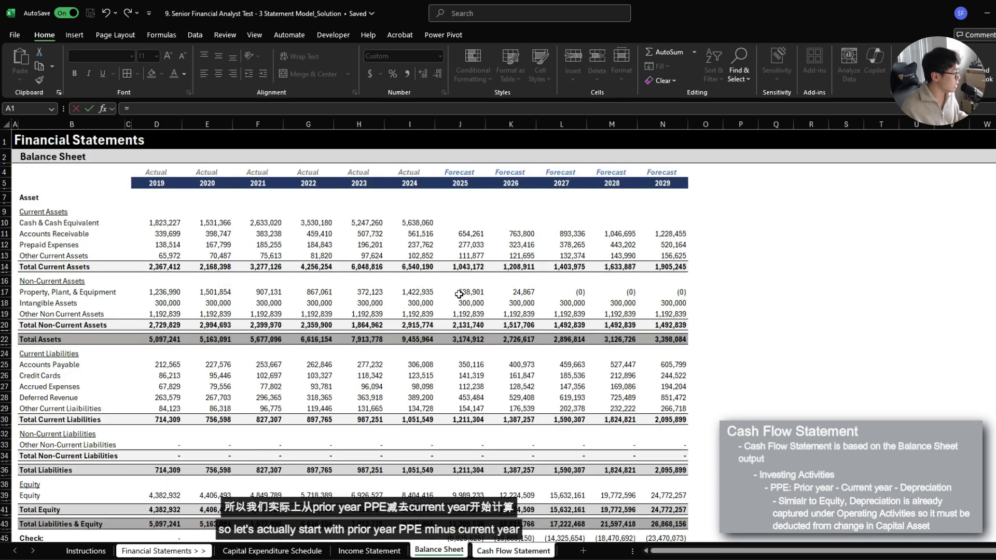
left_click(418, 294)
type("-")
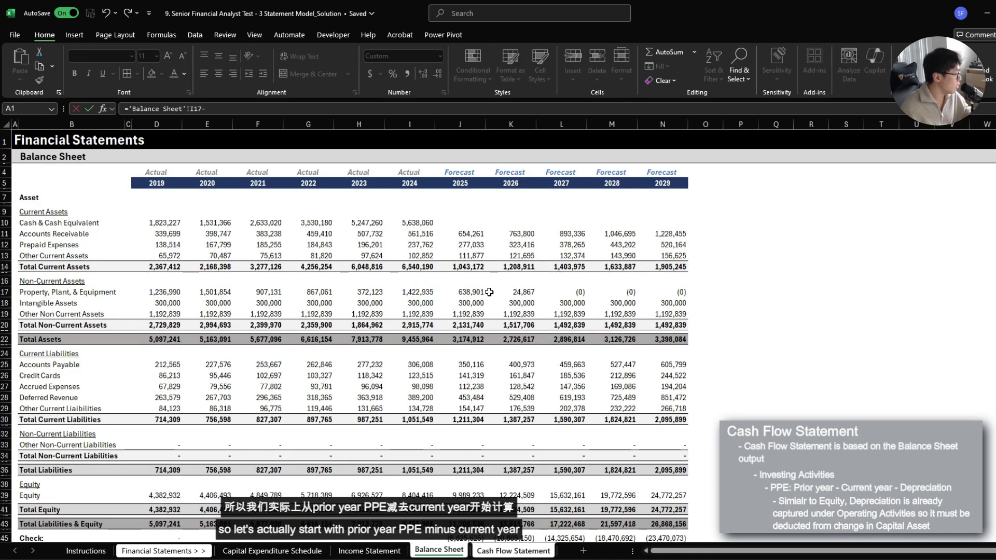
left_click(479, 292)
key("ctrl+Page_Down")
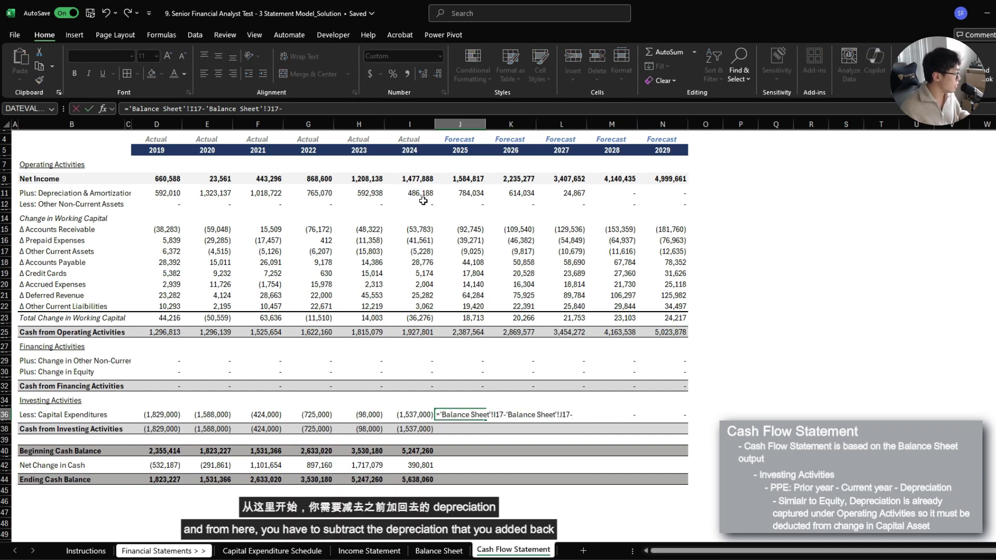
left_click(471, 195)
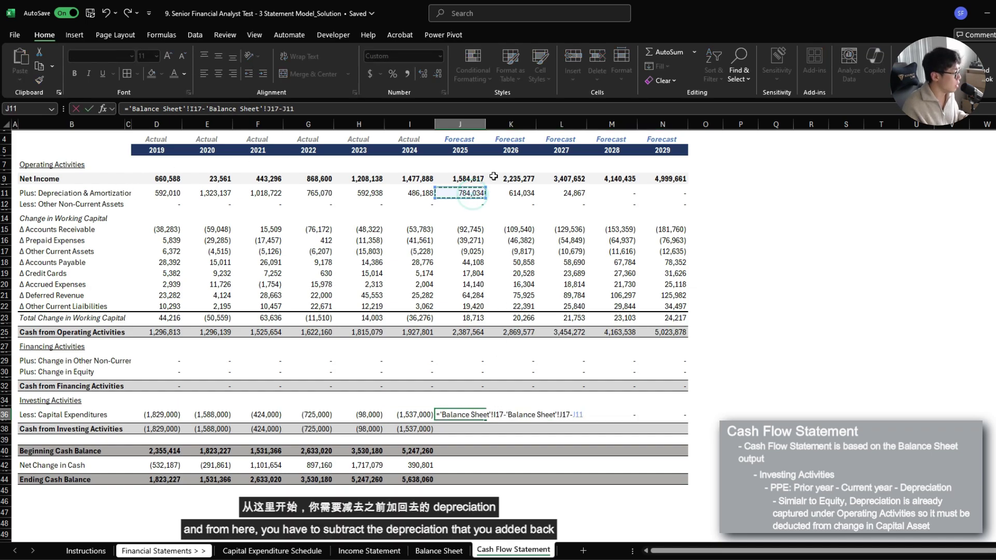
key("ctrl+Return")
Copy the Capital Expenditures formula from J36 across the forecast years to 2029
key("ctrl+c")
key("shift+Right")
key("shift+Right")
key("shift+Right")
key("shift+Right")
key("ctrl+v")
key("ctrl+v")
Compare the forecast Capital Expenditures and Depreciation & Amortization rows with the Balance Sheet's Property, Plant, & Equipment row
left_click_drag(446, 414, 670, 411)
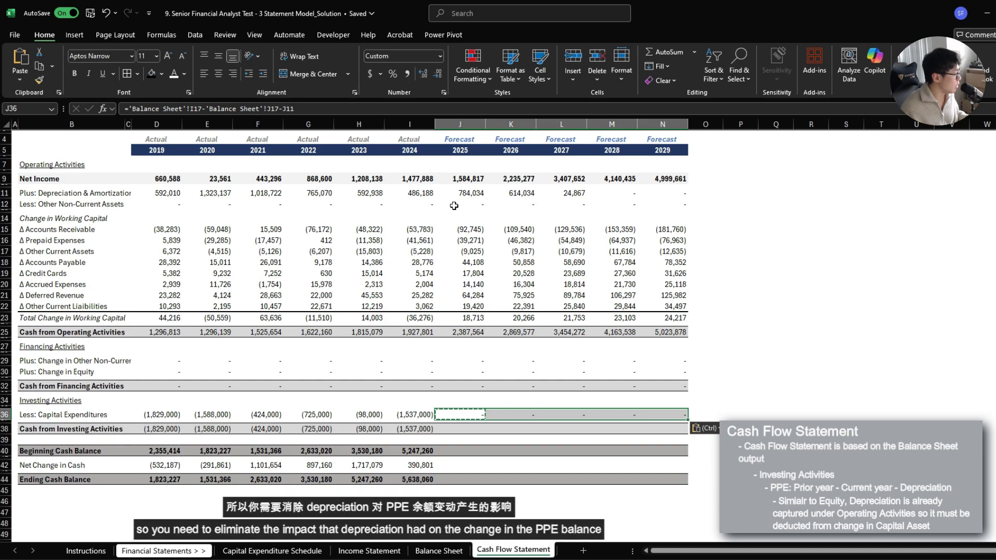
left_click_drag(463, 193, 686, 192)
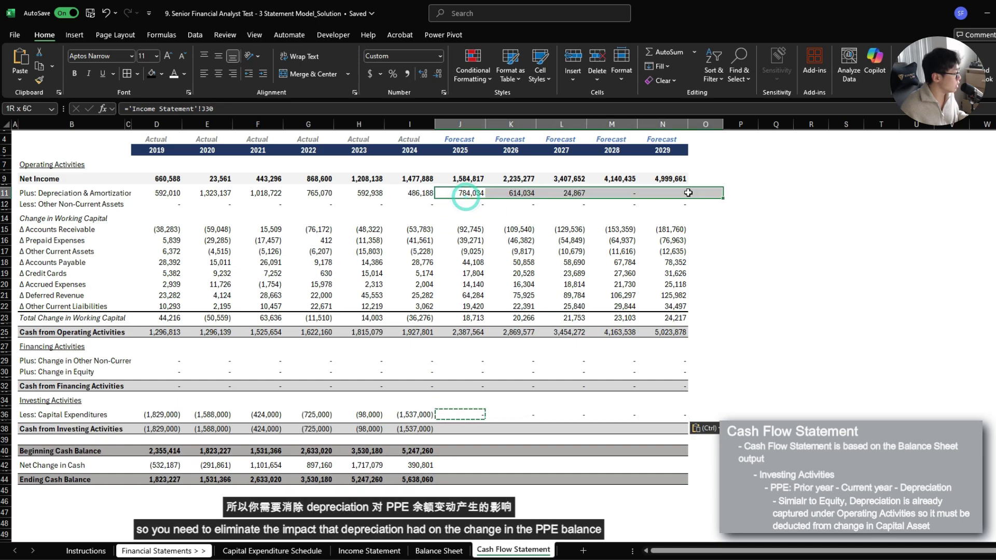
left_click(439, 551)
left_click_drag(405, 292, 671, 288)
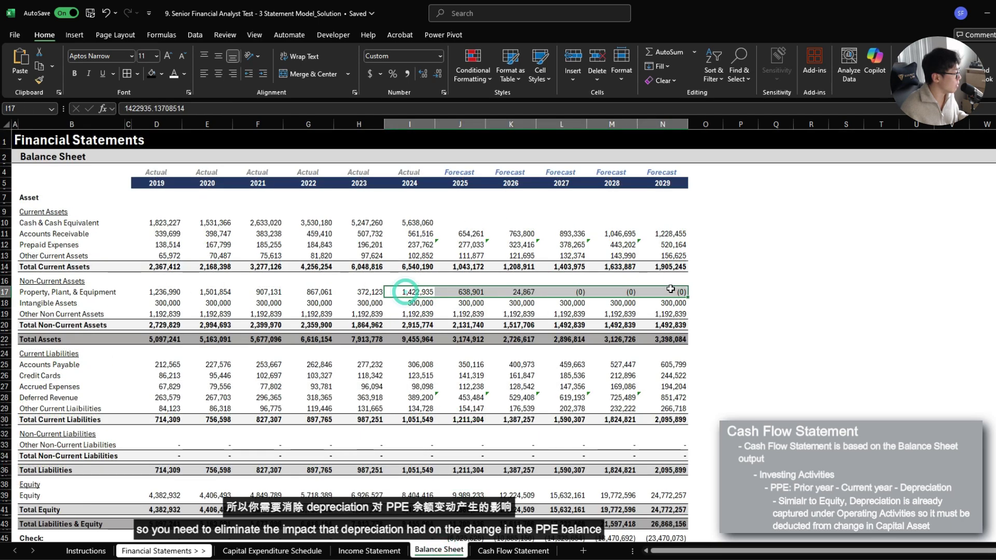
left_click(514, 551)
Set 2025 Cash from Investing Activities in J38 to =J36 and copy it across to 2029
left_click(460, 428)
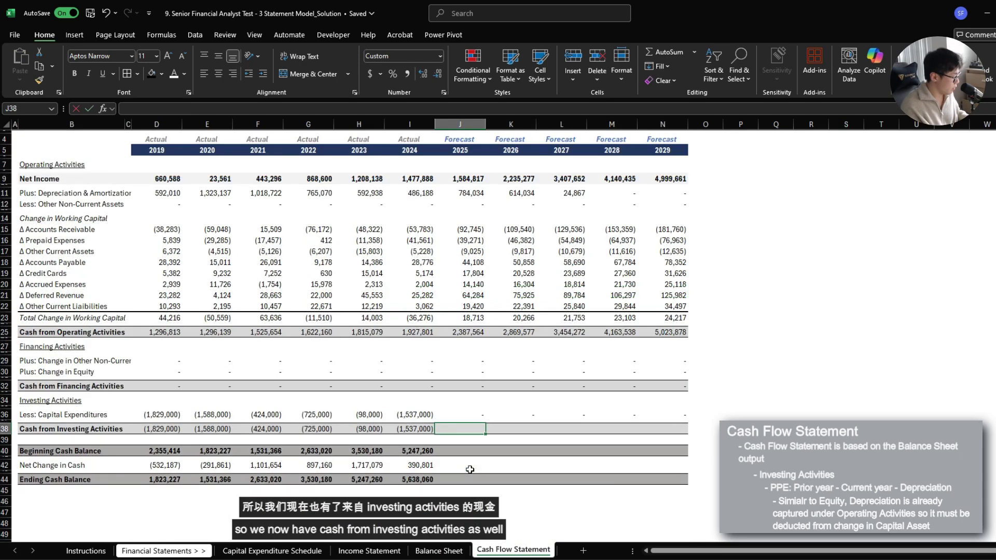
type("=")
key("Up")
key("Up")
key("Return")
key("Up")
key("ctrl+c")
key("shift+Right")
key("shift+Right")
key("shift+Right")
key("shift+Right")
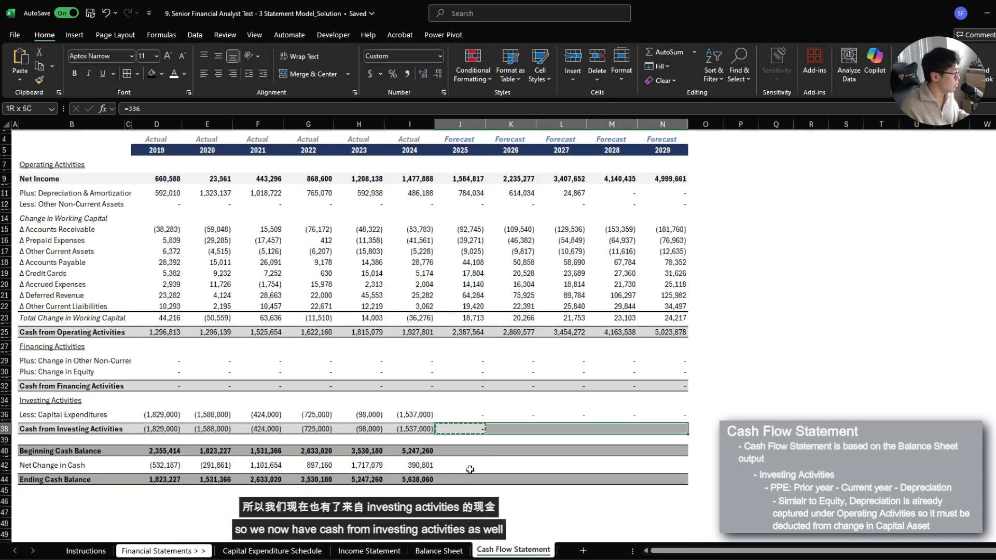
key("ctrl+v")
Link the 2025 Beginning Cash Balance in J40 to the 2024 Ending Cash Balance with =I44
key("Down")
key("Down")
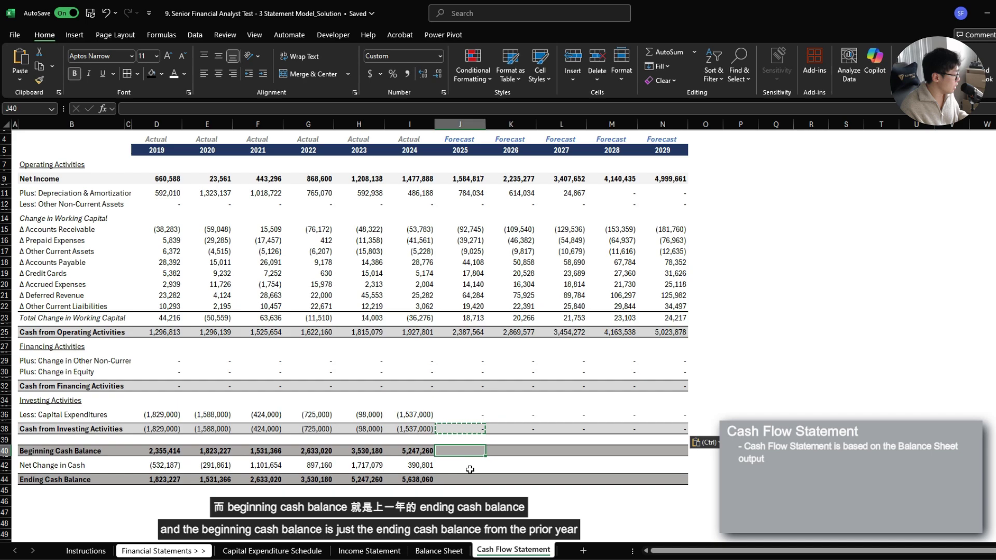
key("Escape")
type("=")
key("Left")
key("Down")
key("Down")
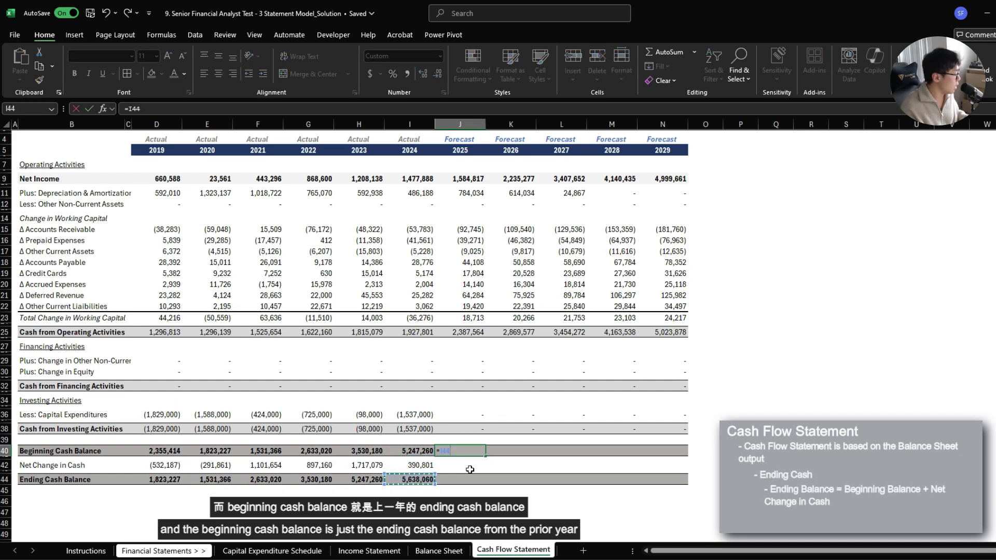
key("ctrl+Return")
Copy the Beginning Cash Balance formula from J40 across the forecast years to 2029
key("ctrl+c")
key("shift+Right")
key("shift+Right")
key("shift+Right")
key("shift+Right")
key("shift+Right")
key("shift+Left")
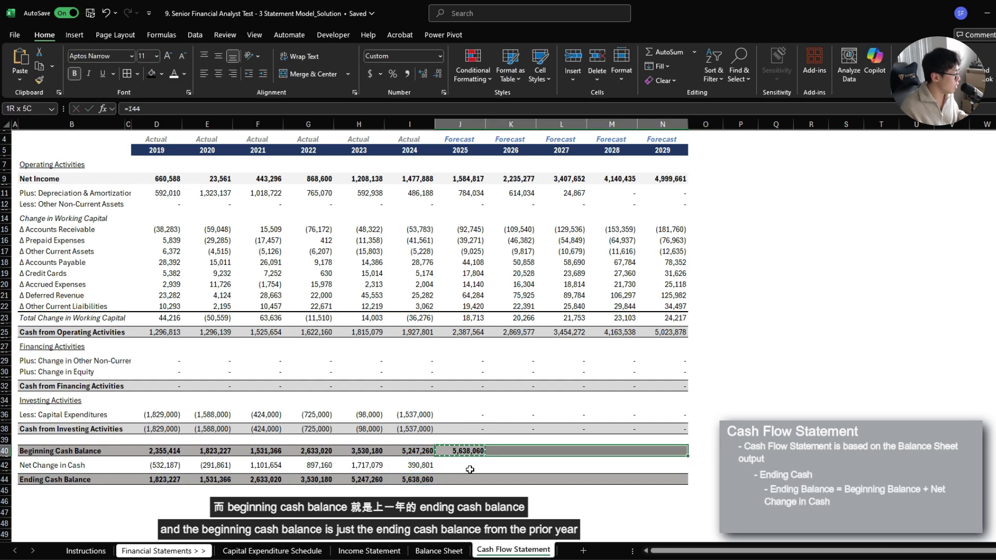
key("ctrl+v")
Calculate 2025 Net Change in Cash in J42 with =J25+J32+J38, adding operating, financing and investing cash
key("Down")
key("Down")
type("=")
key("Up")
key("Up")
key("Up")
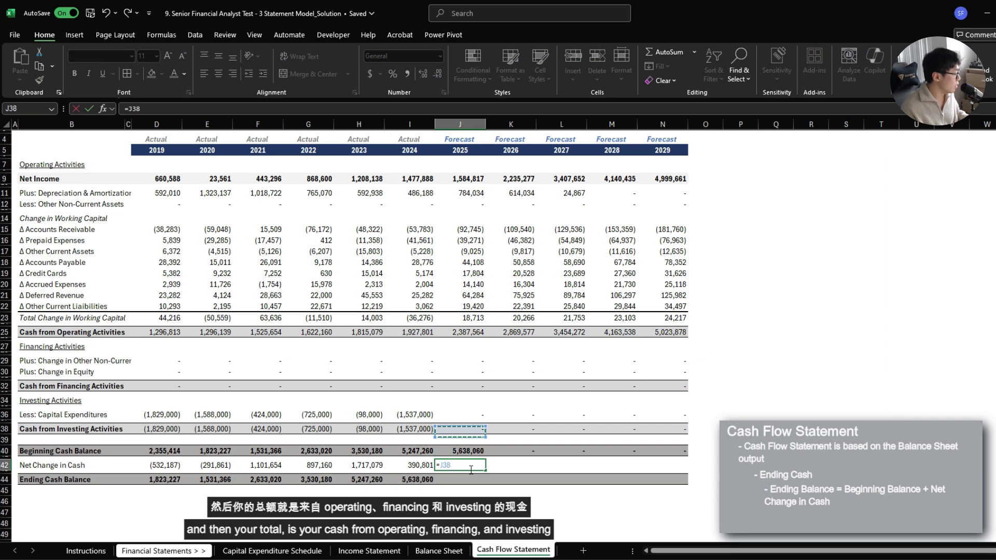
key("Up")
key("Up")
key("Up")
key("Up")
key("Up")
key("Up")
key("Up")
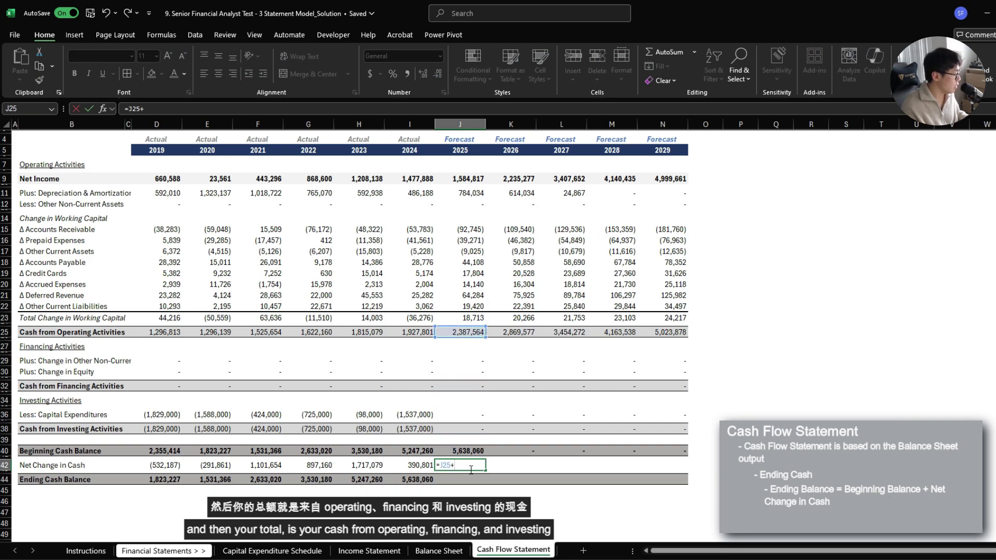
type("+")
key("Up")
key("Up")
key("Up")
key("Up")
key("Up")
key("Up")
key("Down")
key("Down")
key("Down")
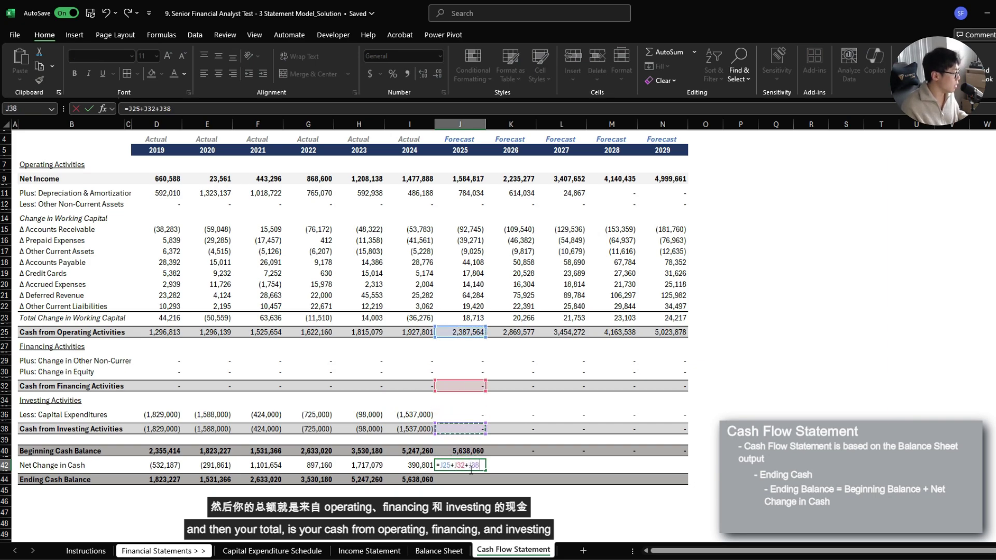
key("ctrl+Return")
Copy the Net Change in Cash formula from J42 across the forecast years to 2029
key("ctrl+c")
key("shift+Right")
key("shift+Right")
key("shift+Right")
key("shift+Right")
key("ctrl+v")
Calculate the 2025 Ending Cash Balance in J44 with =J40+J42
key("Down")
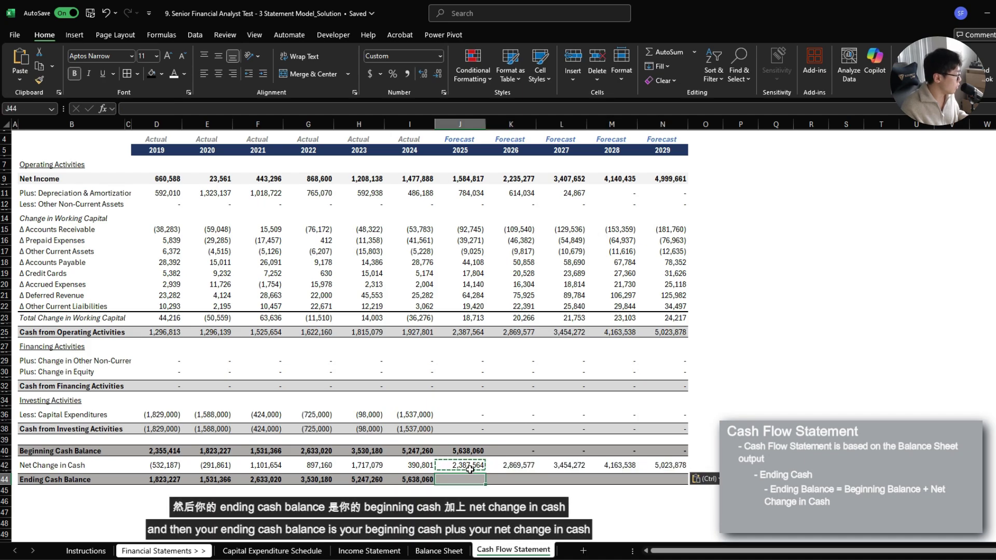
type("=")
key("Up")
key("Up")
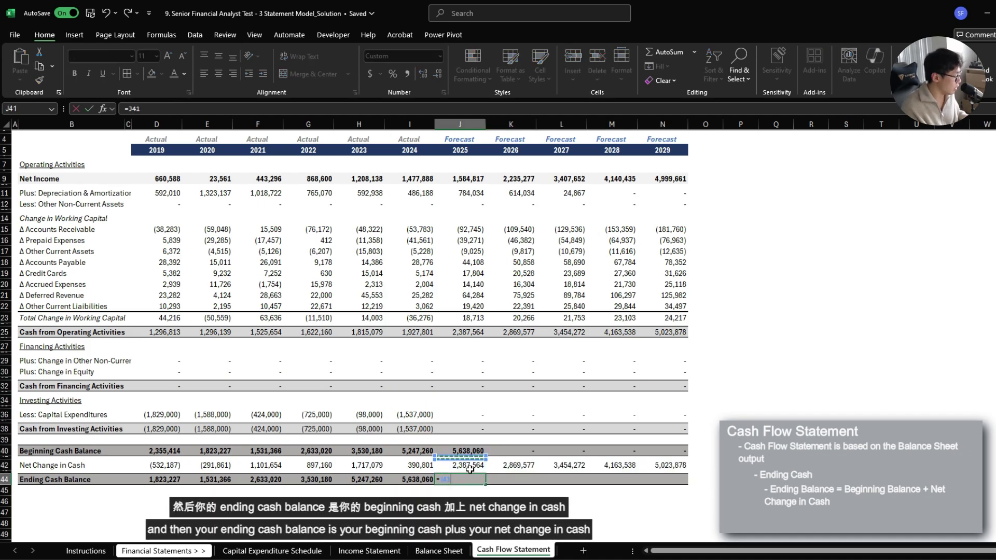
type("+")
key("Down")
key("Down")
key("ctrl+Return")
Copy the Ending Cash Balance formula from J44 across the forecast years to 2029
key("ctrl+c")
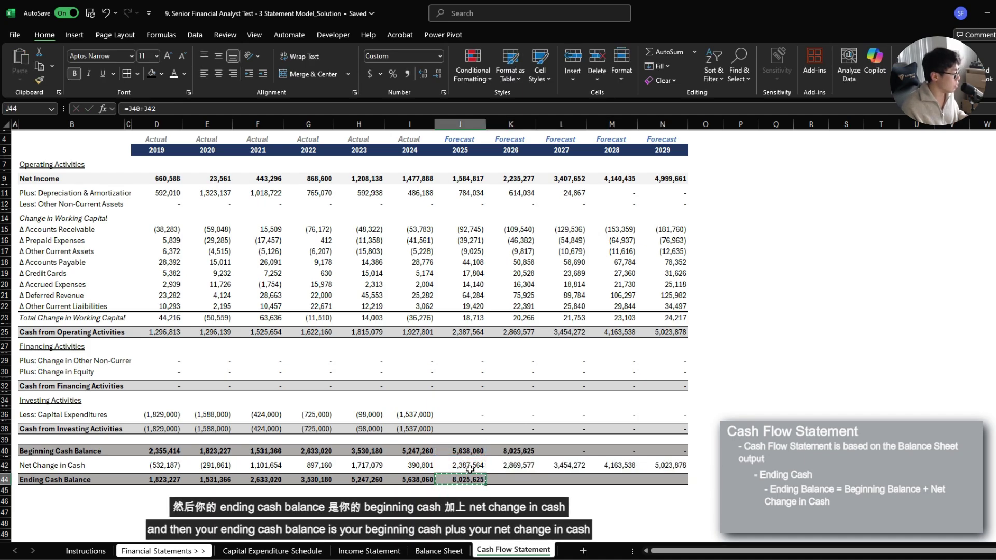
key("shift+Right")
key("shift+Right")
key("shift+Right")
key("shift+Right")
key("ctrl+v")
Link the Balance Sheet's 2025 Cash & Cash Equivalent in J10 to the ending cash with ='Cash Flow Statement'!J44
key("ctrl+Page_Up")
key("Up")
key("Up")
key("Up")
key("Up")
key("Up")
key("Up")
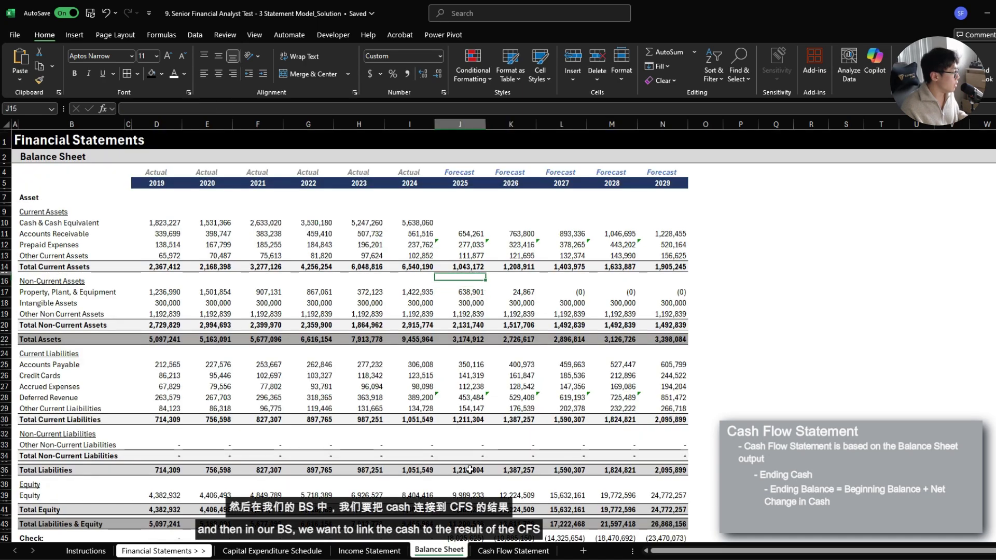
type("=")
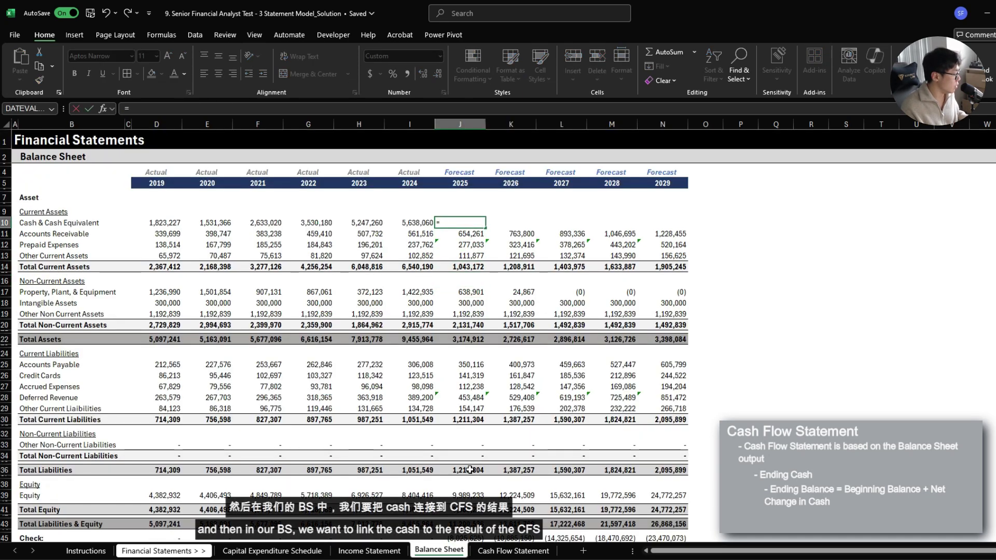
key("ctrl+Page_Down")
left_click(470, 470)
left_click(471, 478)
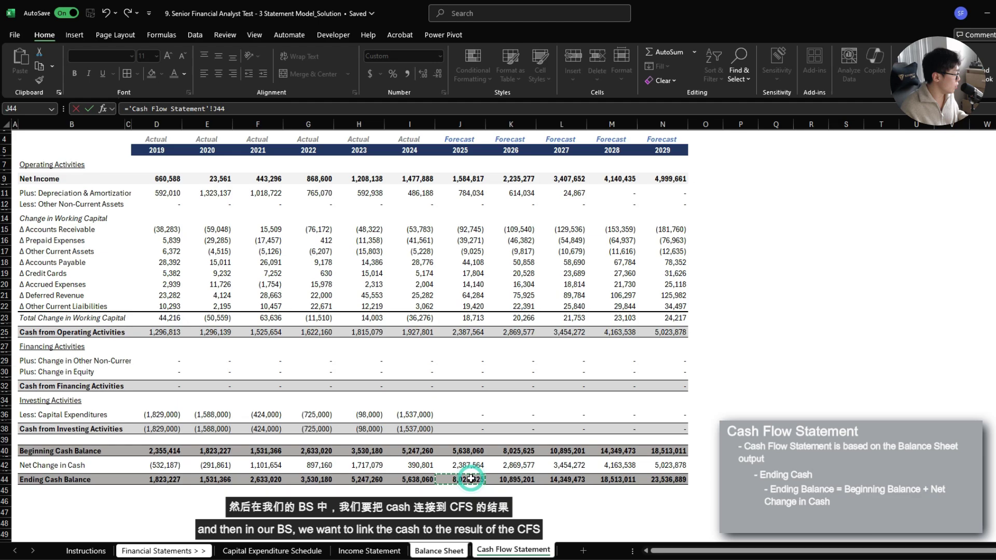
key("Return")
Copy the Cash & Cash Equivalent link from Balance Sheet J10 across the forecast years to 2029
key("Up")
key("ctrl+c")
key("shift+Right")
key("shift+Right")
key("shift+Right")
key("shift+Right")
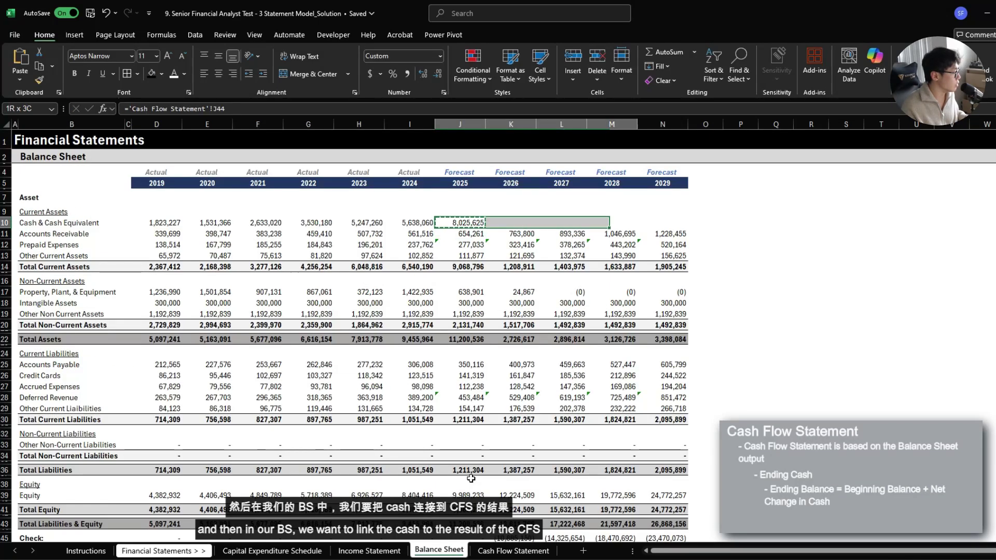
key("ctrl+v")
Examine the Balance Sheet's forecast Check row and the Total Current Liabilities formulas in row 30 for errors
scroll(467, 466, "down", 4)
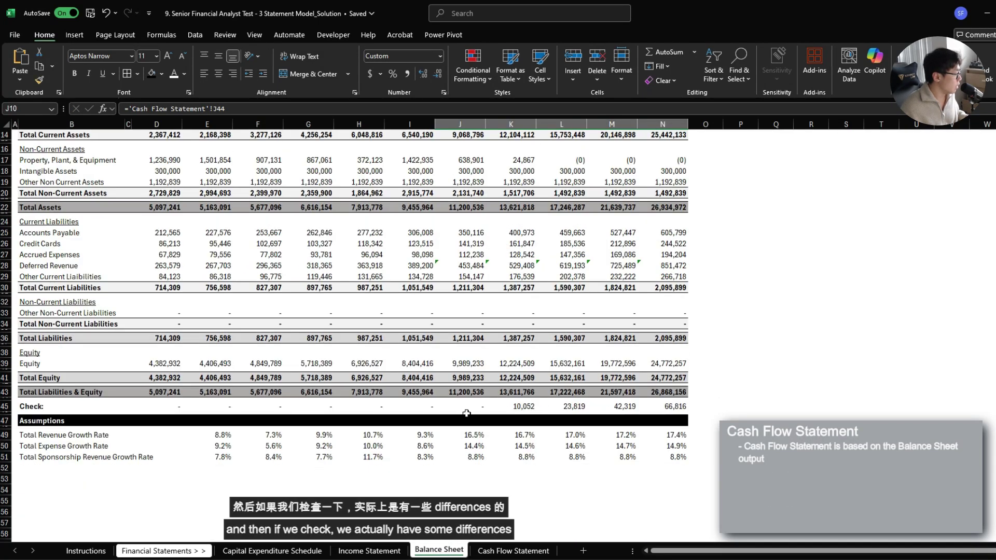
left_click(519, 407)
left_click(571, 406)
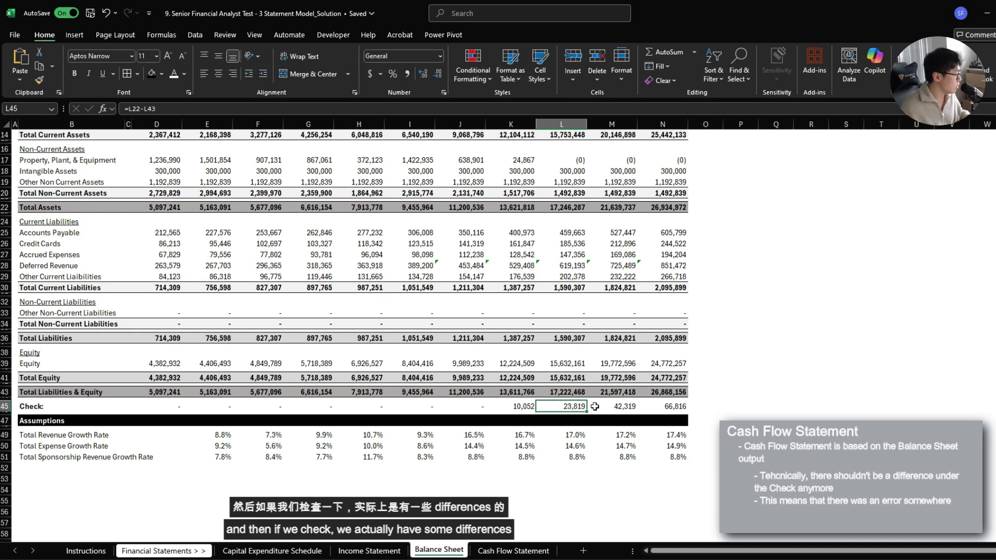
scroll(594, 407, "up", 3)
left_click(467, 386)
left_click(524, 386)
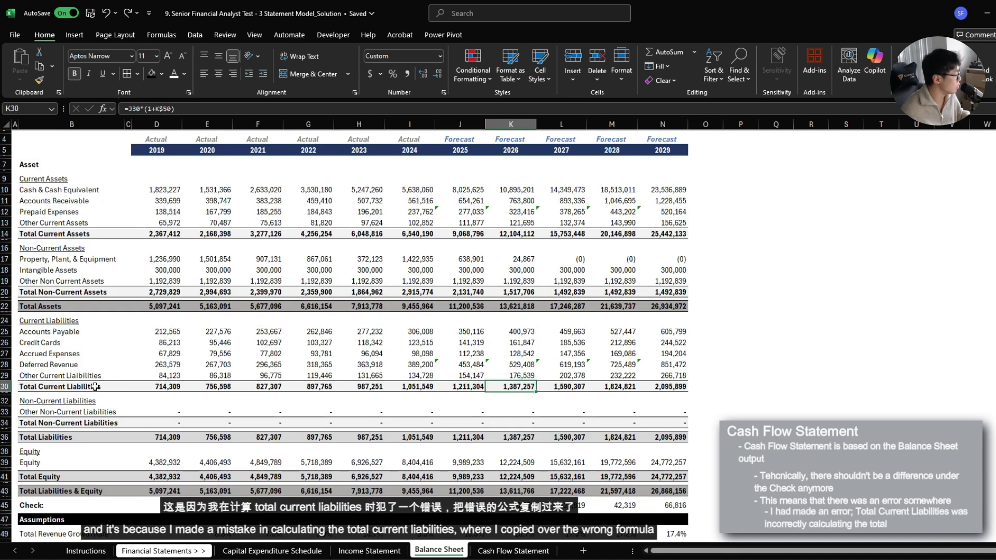
key("F2")
left_click(563, 386)
key("F2")
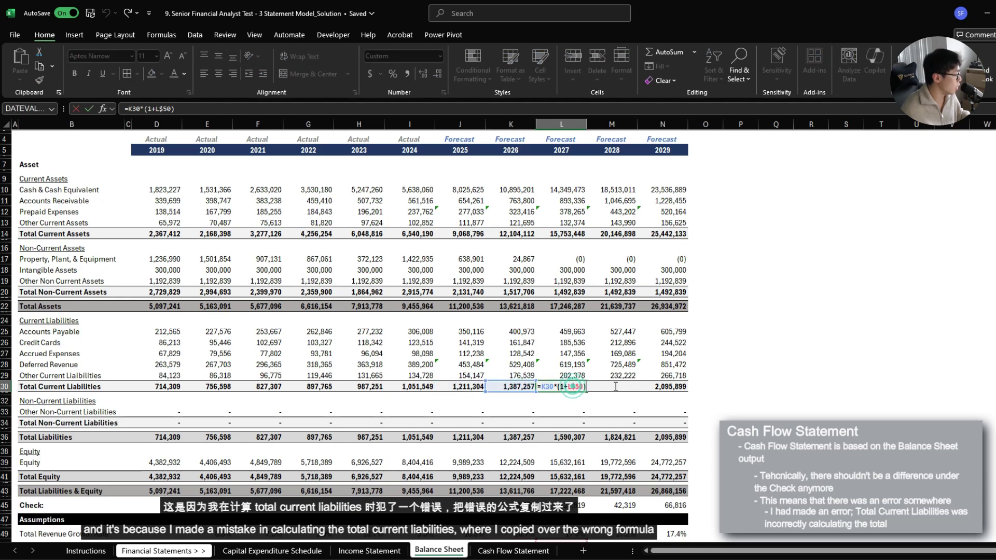
left_click(617, 386)
key("F2")
key("Escape")
Overwrite the 2026–2029 Total Current Liabilities with the =SUM(J25:J29) formula copied from J30 and recheck the Check row
left_click(465, 387)
key("ctrl+c")
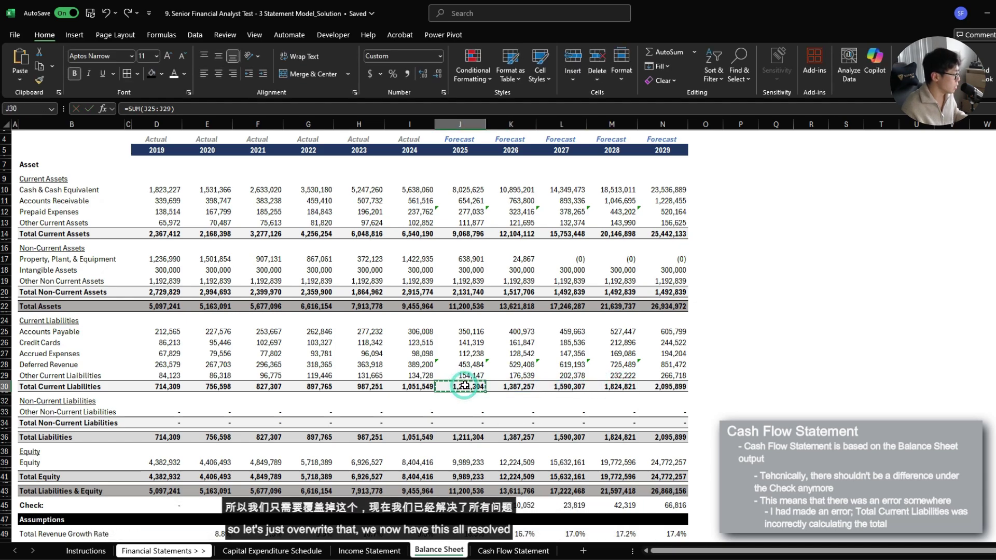
key("ctrl+shift+Right")
key("ctrl+v")
key("Right")
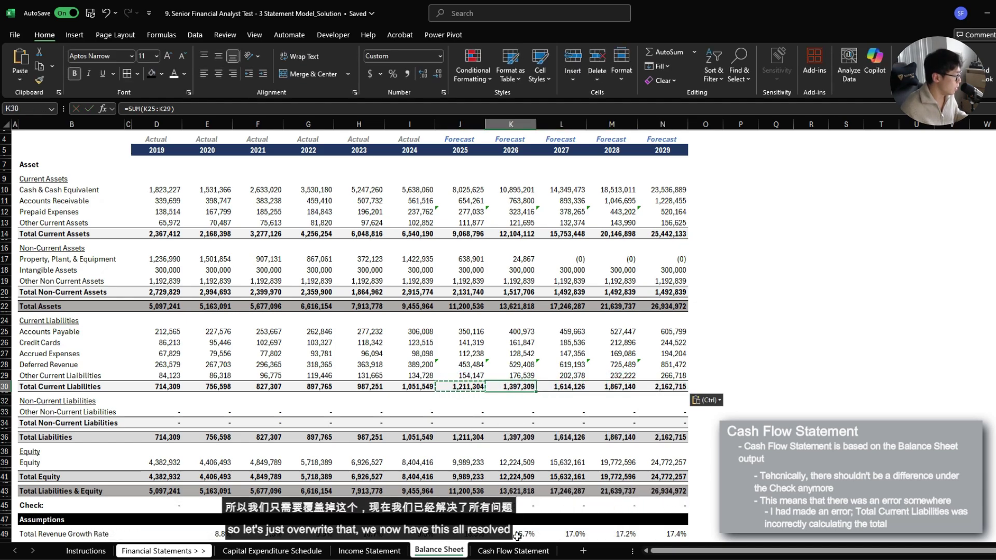
left_click_drag(475, 504, 657, 506)
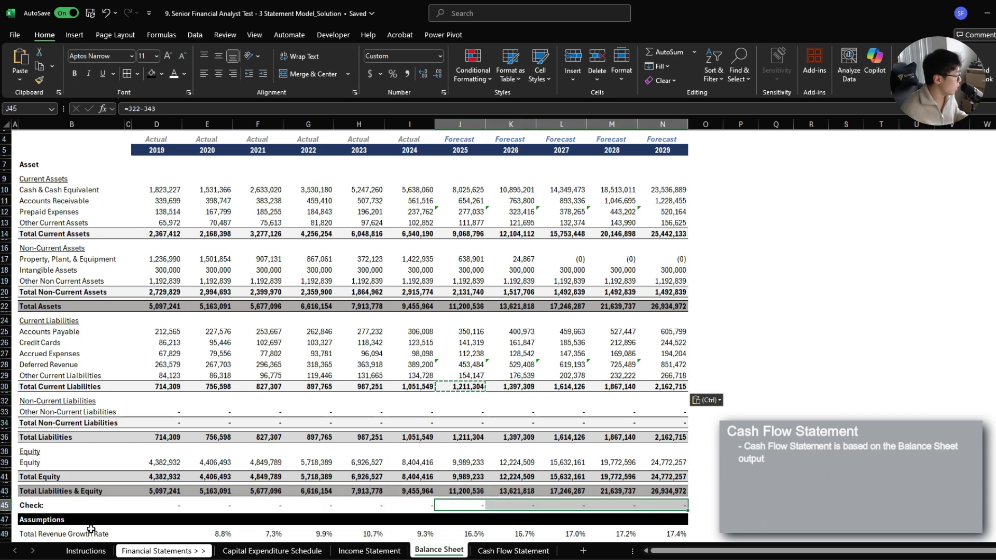
left_click_drag(42, 506, 667, 506)
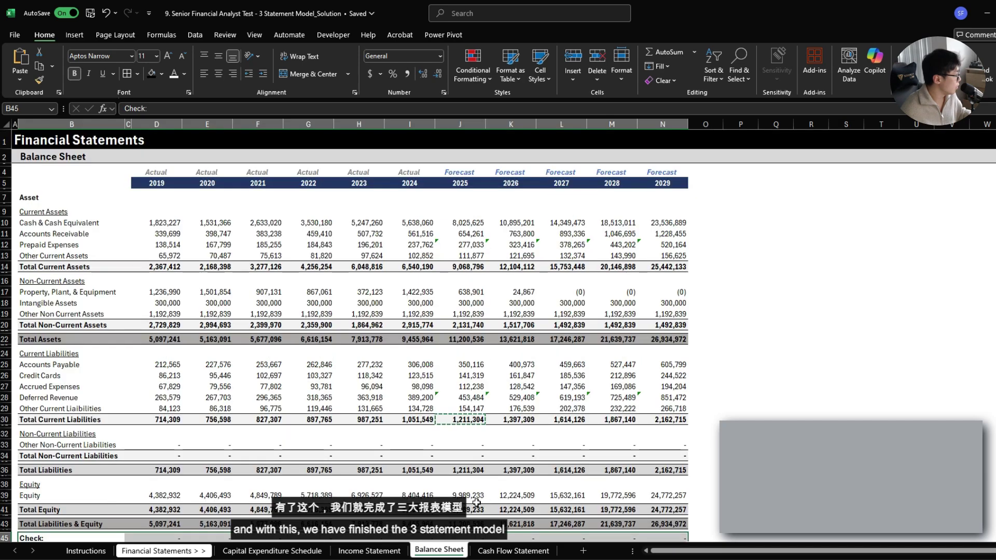
Review the finished Income Statement, Balance Sheet and Cash Flow Statement, including the growth assumptions and the forecast cash row
scroll(466, 414, "up", 1)
left_click(471, 398)
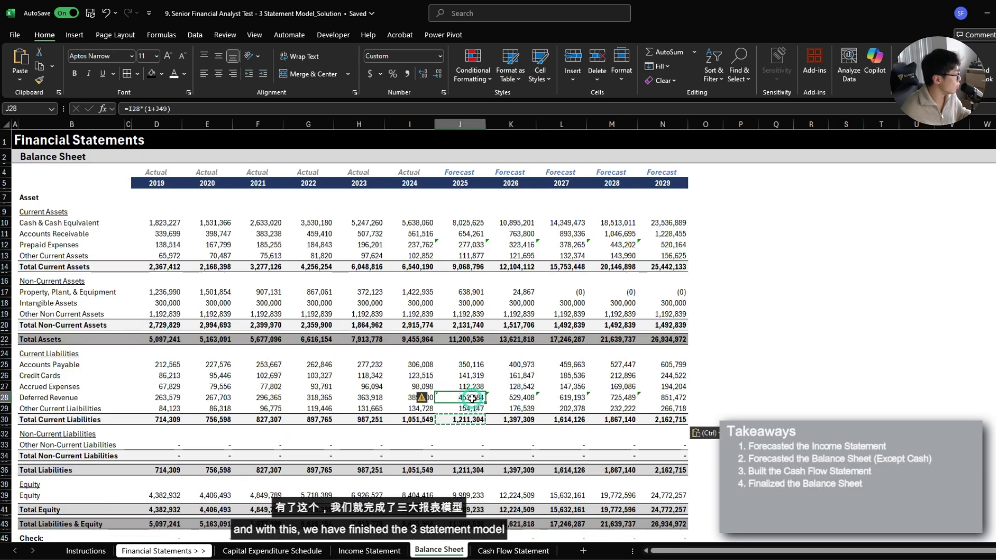
key("ctrl+Page_Up")
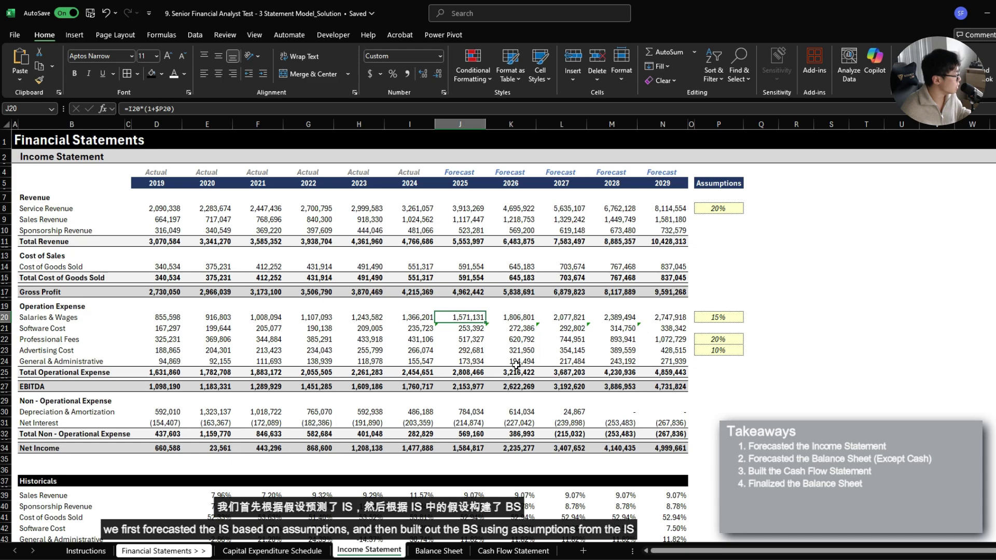
key("ctrl+Page_Down")
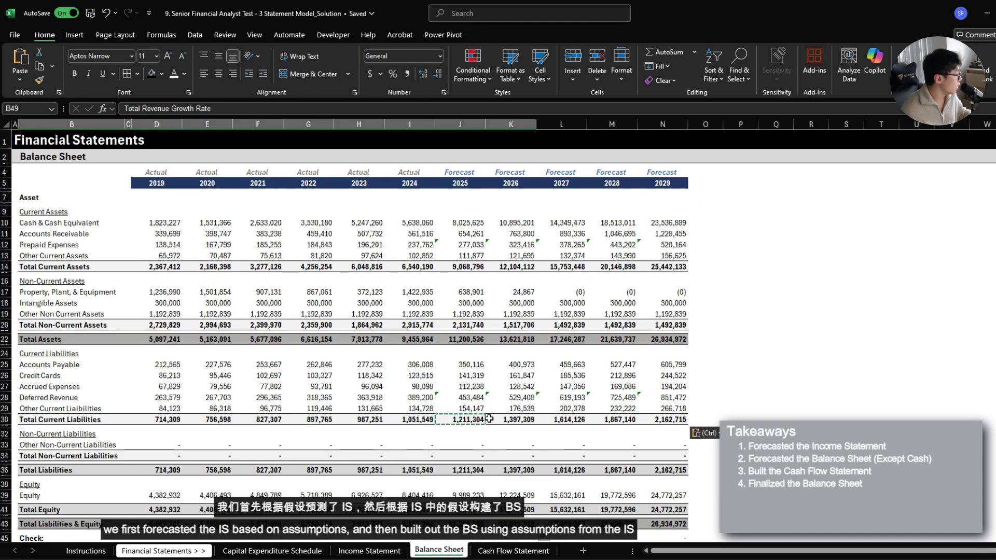
scroll(488, 418, "down", 2)
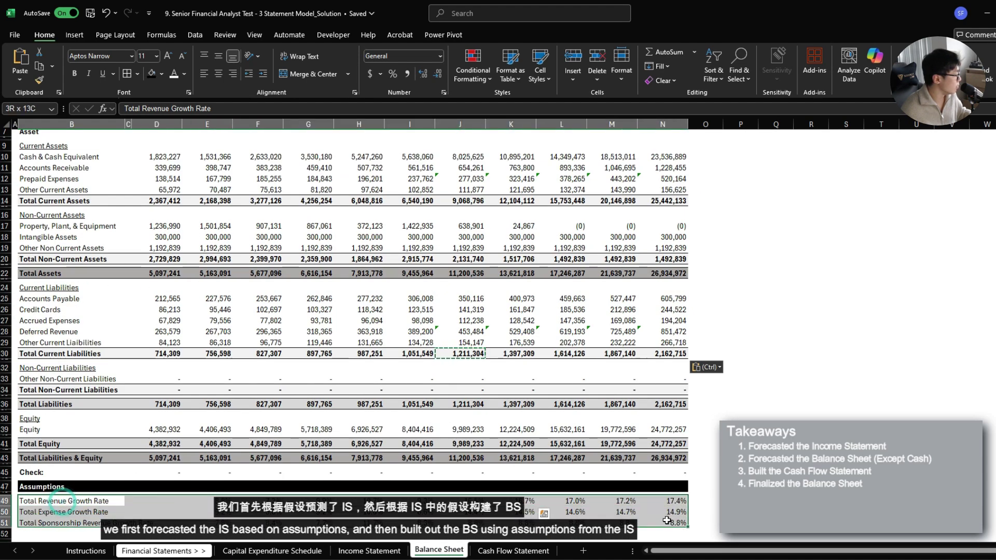
scroll(557, 516, "up", 2)
key("ctrl+Page_Down")
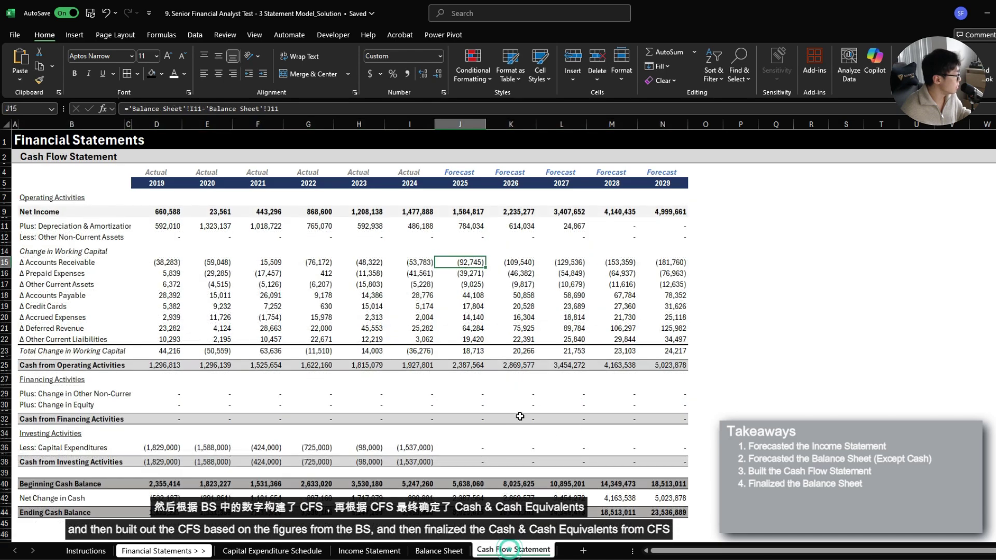
left_click(440, 551)
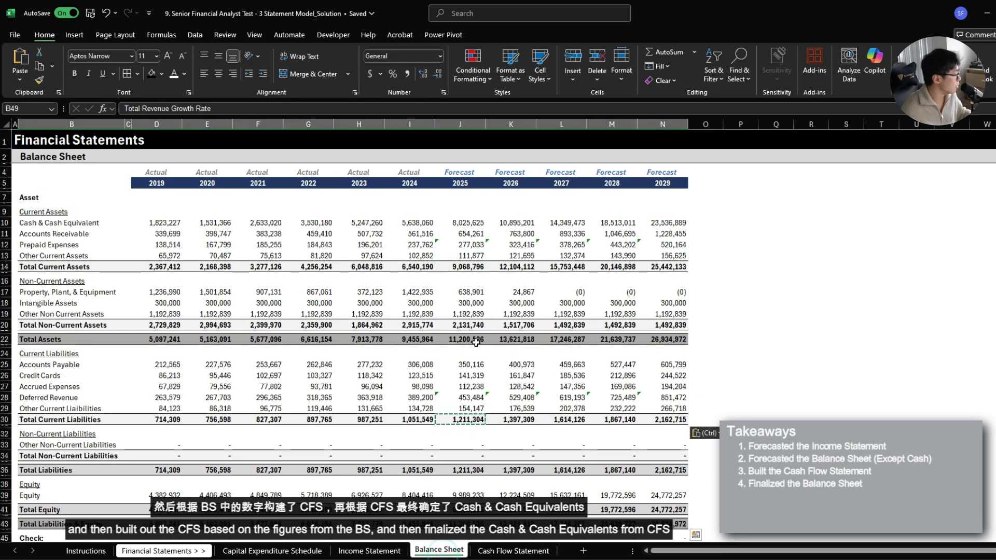
left_click_drag(456, 223, 674, 224)
left_click(513, 551)
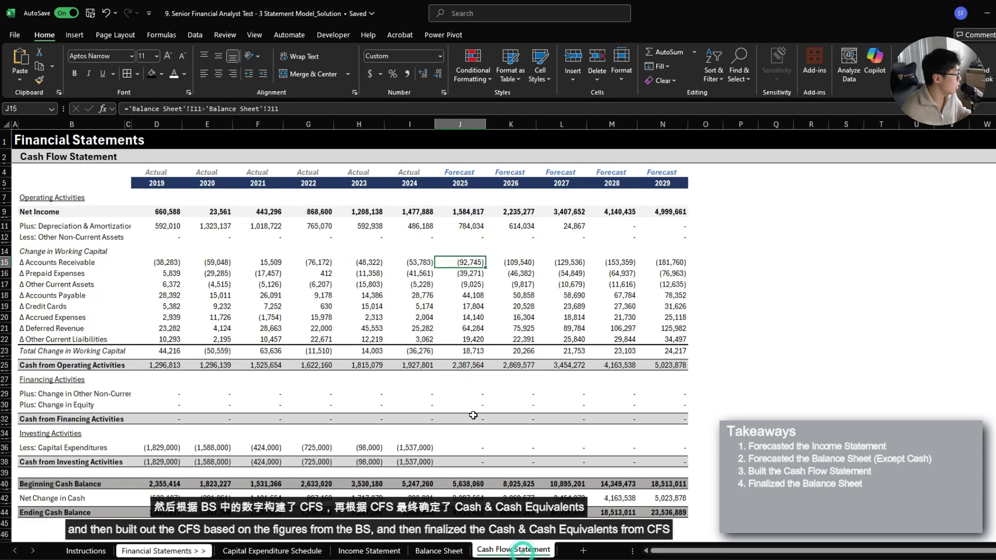